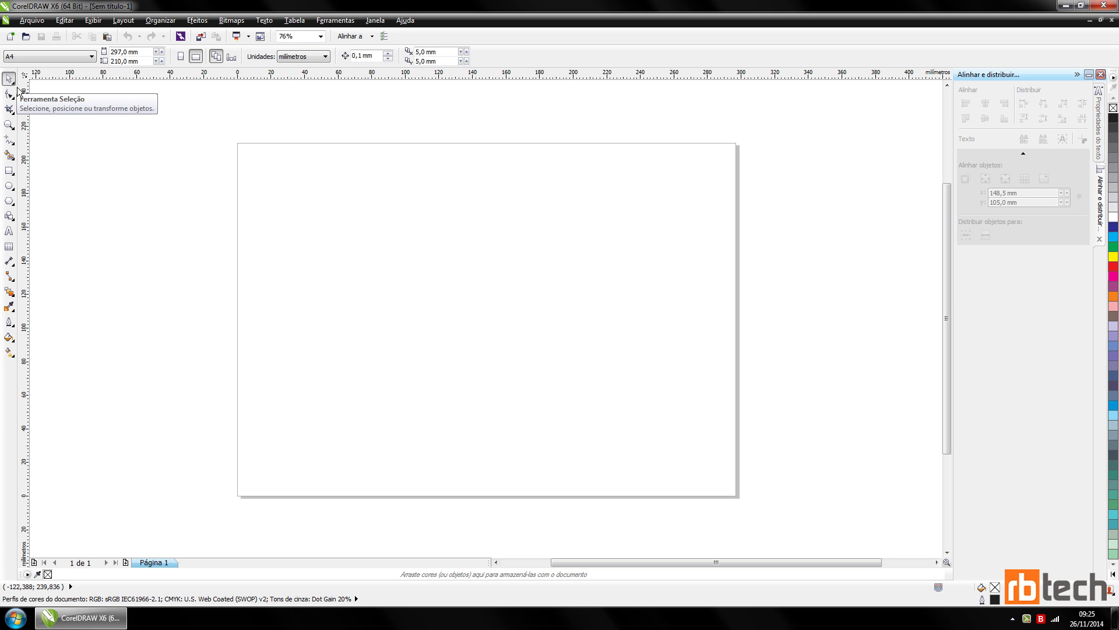
Examine the tool variants available for selecting, zooming, drawing curves, smart filling and cropping.
click(14, 83)
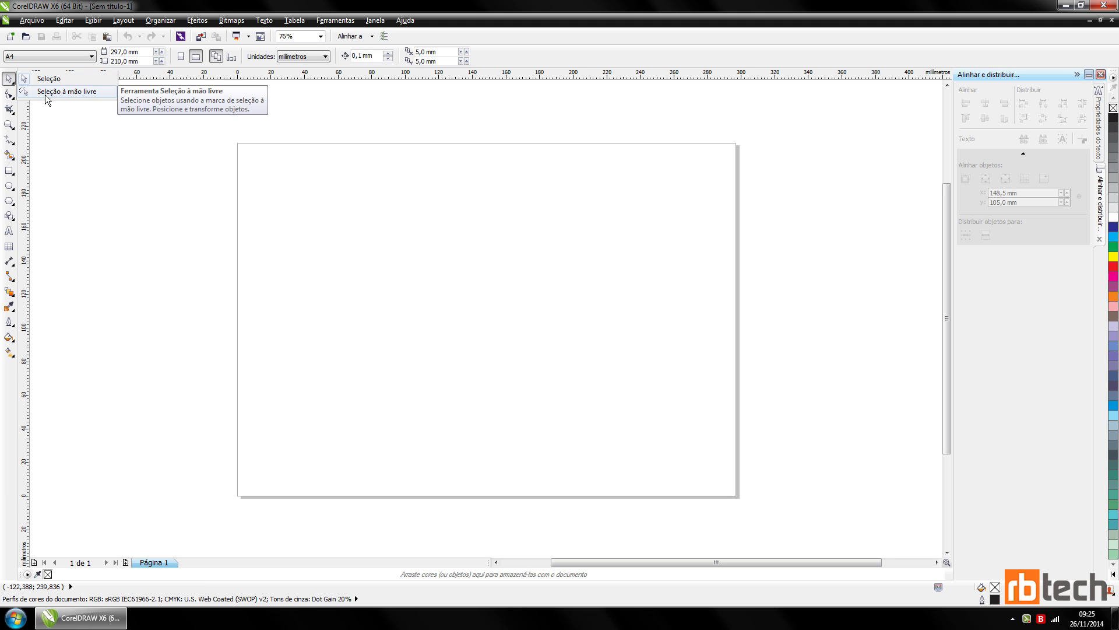
click(17, 133)
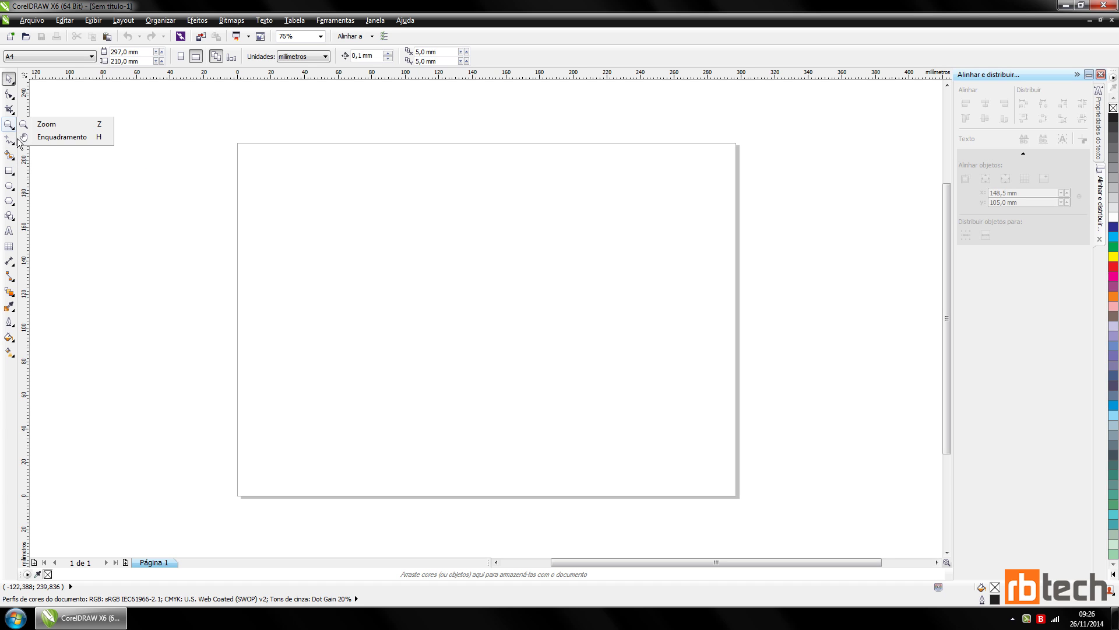
click(17, 146)
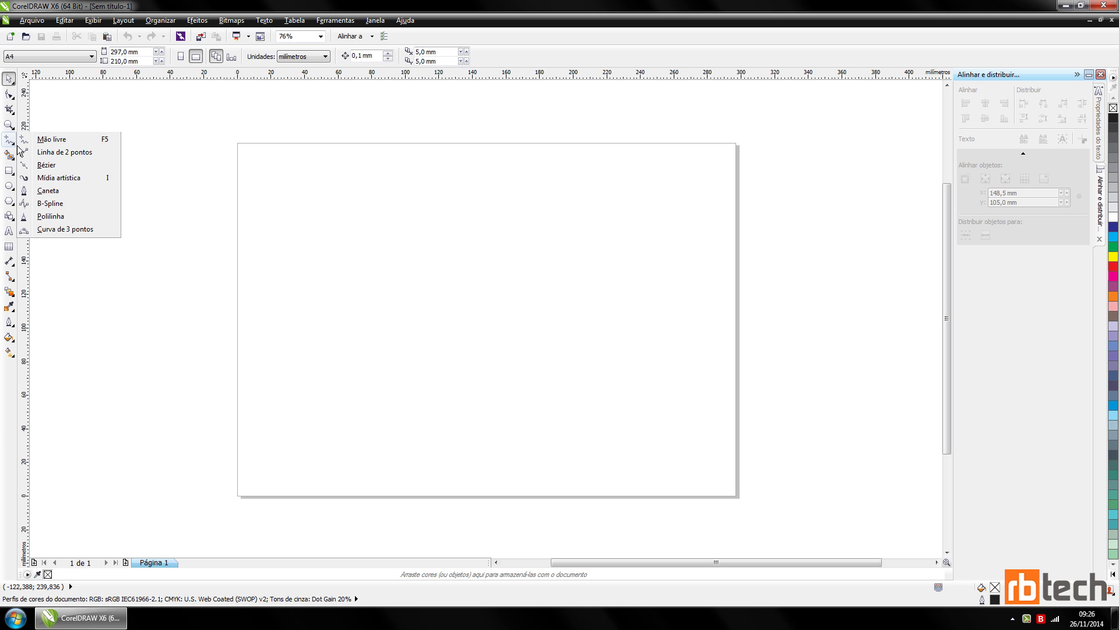
click(18, 153)
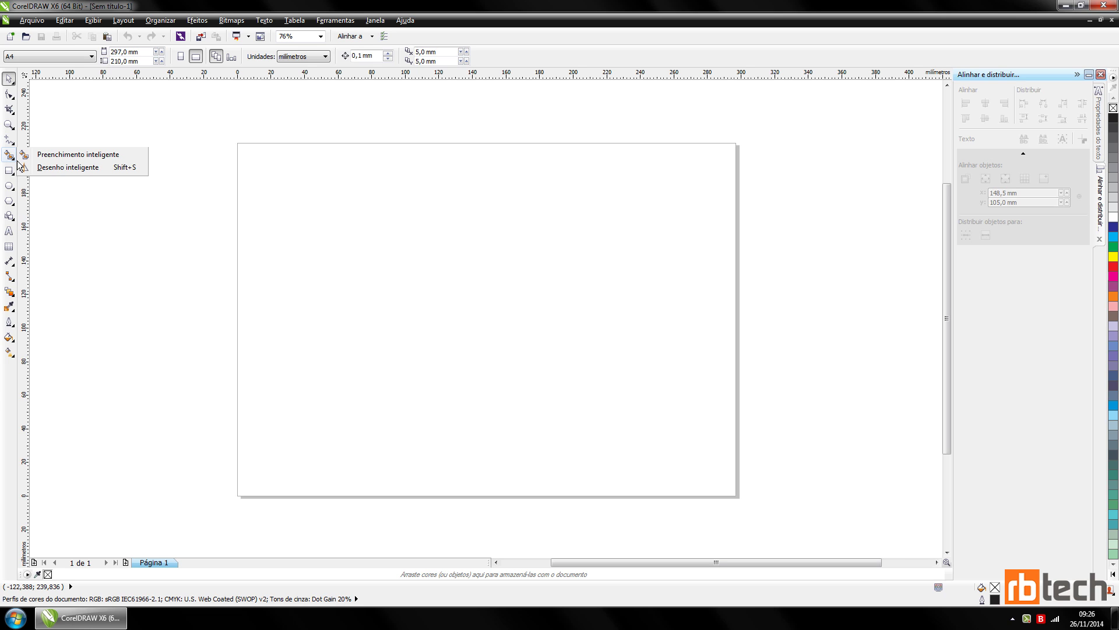
click(18, 148)
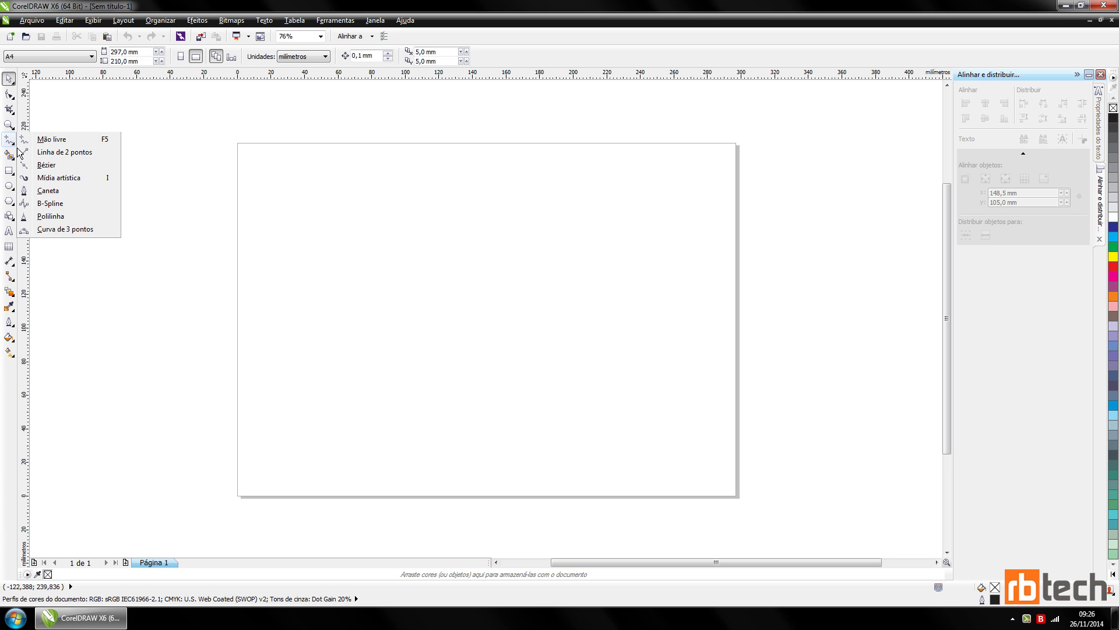
click(17, 130)
click(17, 114)
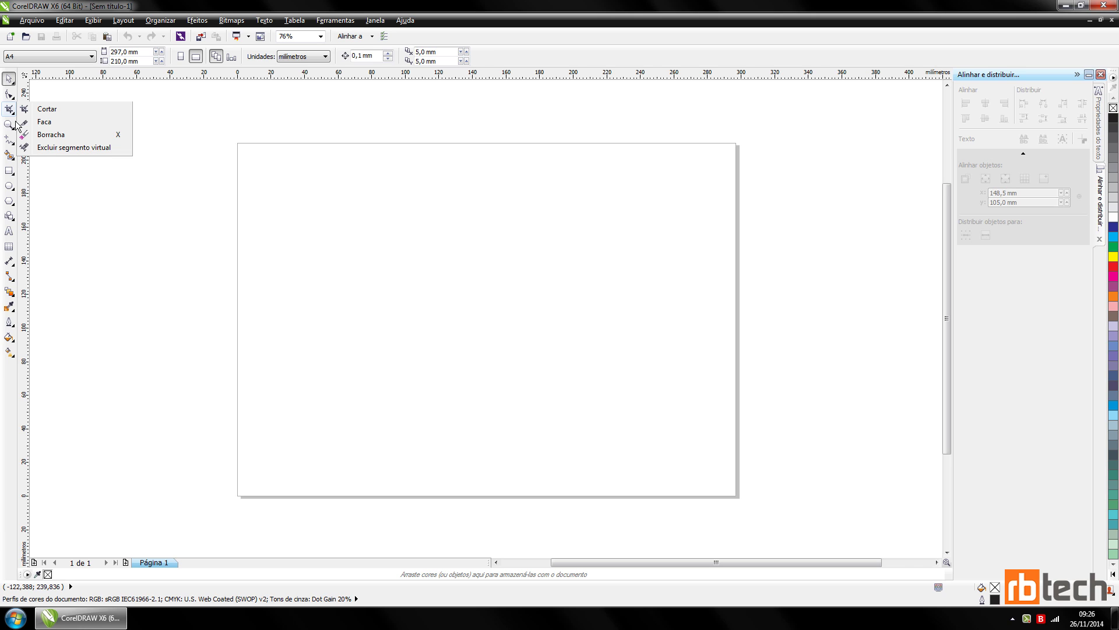
click(124, 171)
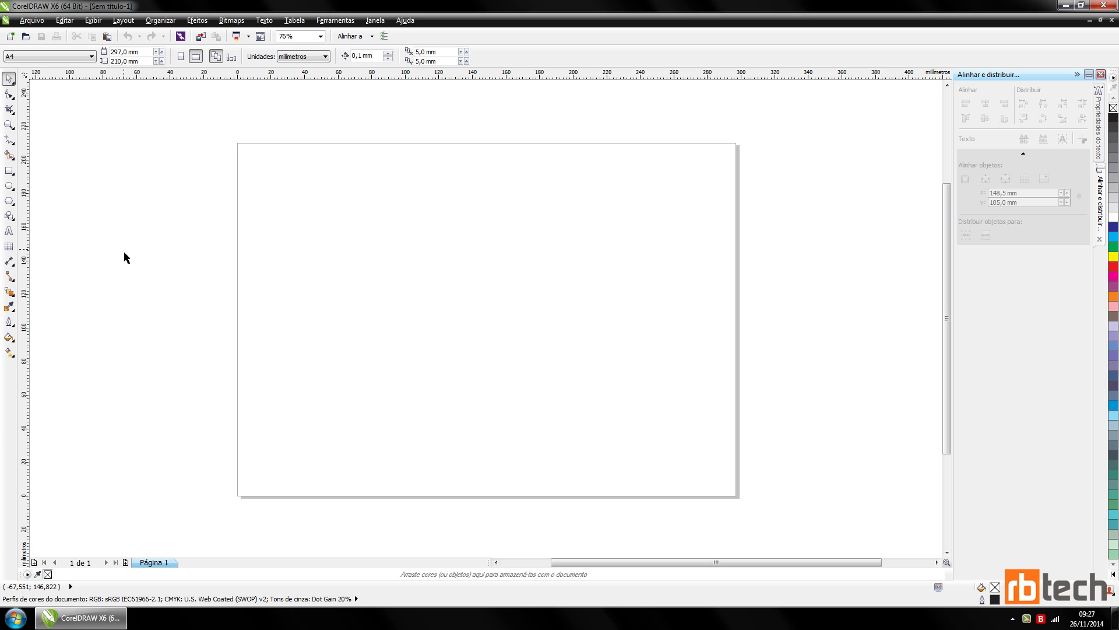
Draw two rectangles, about 91 × 49 mm near the page's upper-left corner and about 103 × 54 mm in its right half.
click(13, 172)
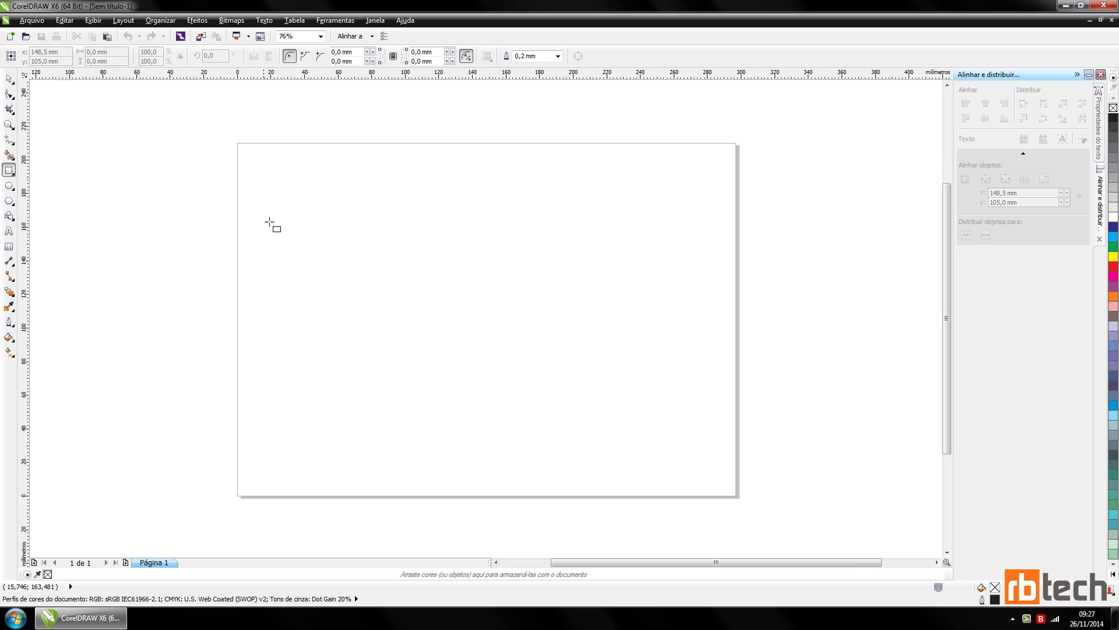
drag(266, 176, 419, 259)
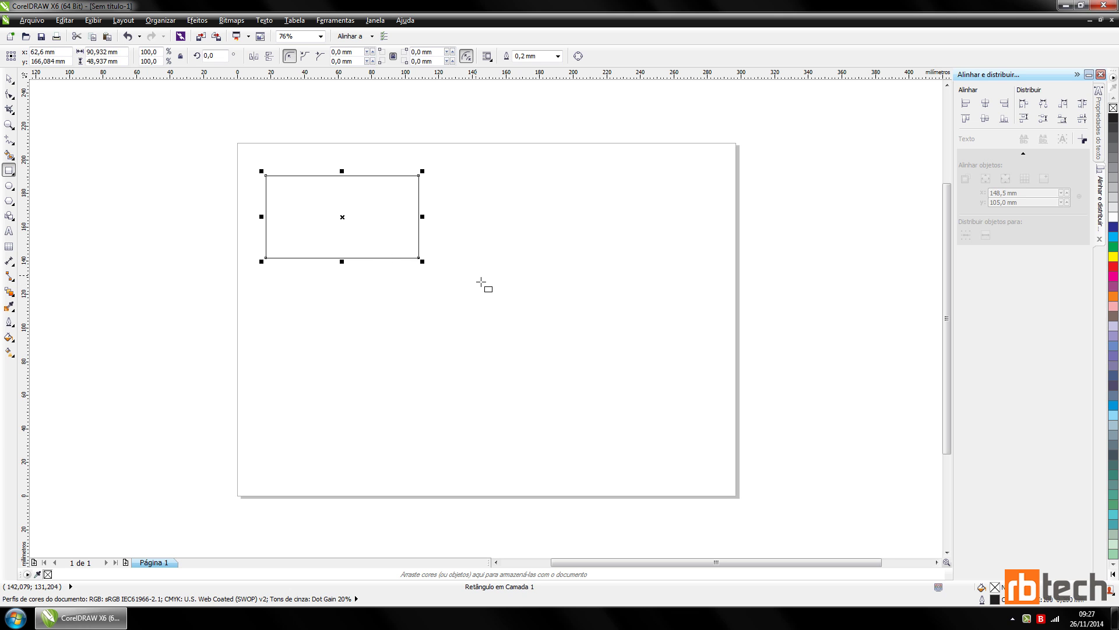
mouse_move(488, 224)
mouse_down()
mouse_move(570, 309)
mouse_move(637, 287)
mouse_move(552, 316)
mouse_move(644, 315)
mouse_move(599, 262)
mouse_move(553, 340)
mouse_move(665, 294)
mouse_move(657, 320)
mouse_move(547, 277)
mouse_move(569, 312)
mouse_move(632, 322)
mouse_move(595, 307)
mouse_move(646, 368)
mouse_move(578, 302)
mouse_move(649, 379)
mouse_move(548, 295)
mouse_move(671, 406)
mouse_move(580, 306)
mouse_move(665, 390)
mouse_move(712, 264)
mouse_move(574, 259)
mouse_move(684, 307)
mouse_move(666, 321)
mouse_up()
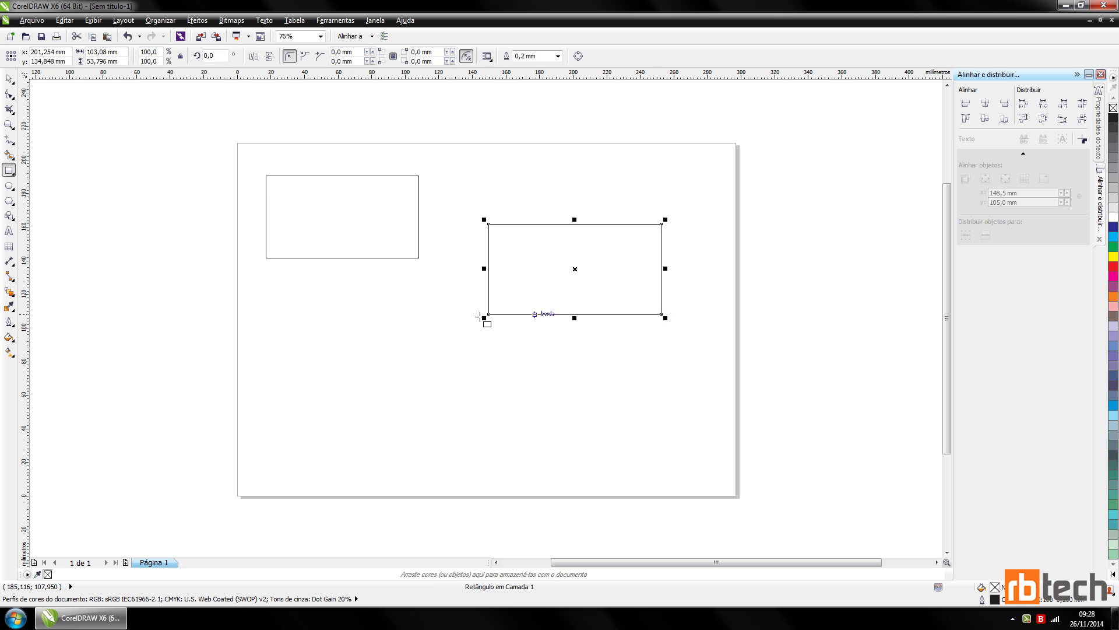
Draw an ellipse about 105 × 34 mm below the first rectangle and a circle about 60 mm in diameter near the page's lower edge.
click(14, 192)
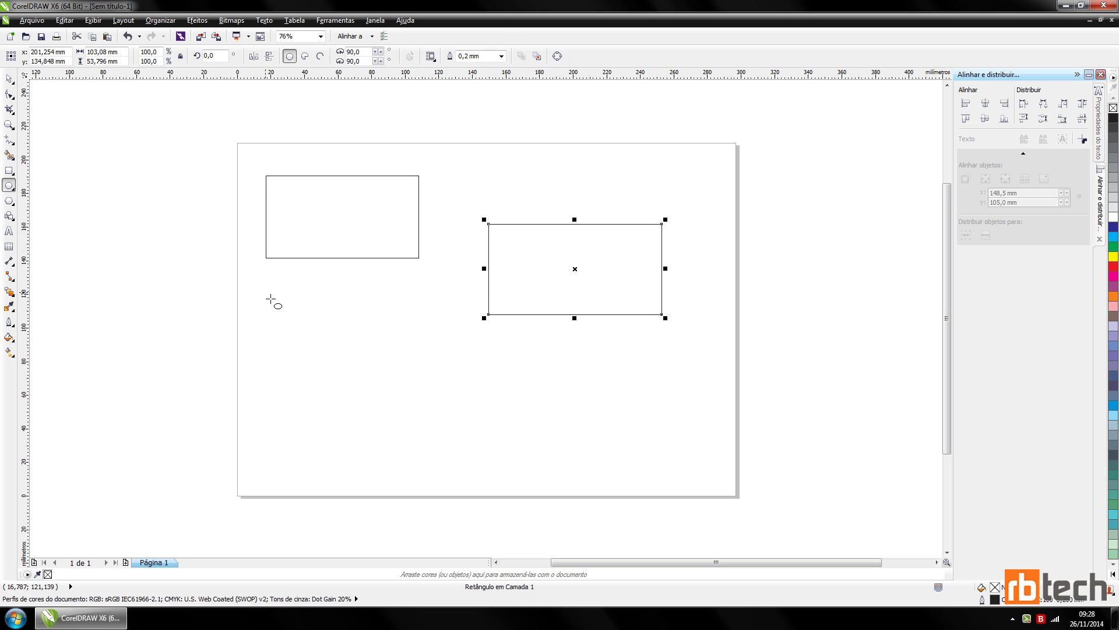
drag(281, 293, 451, 342)
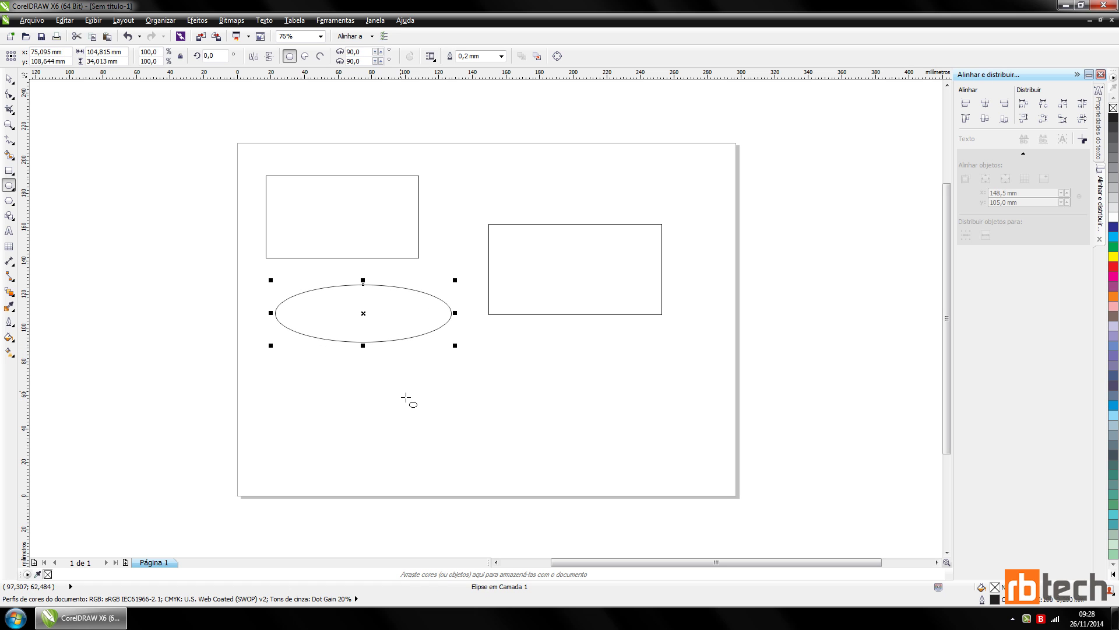
drag(400, 391, 506, 482)
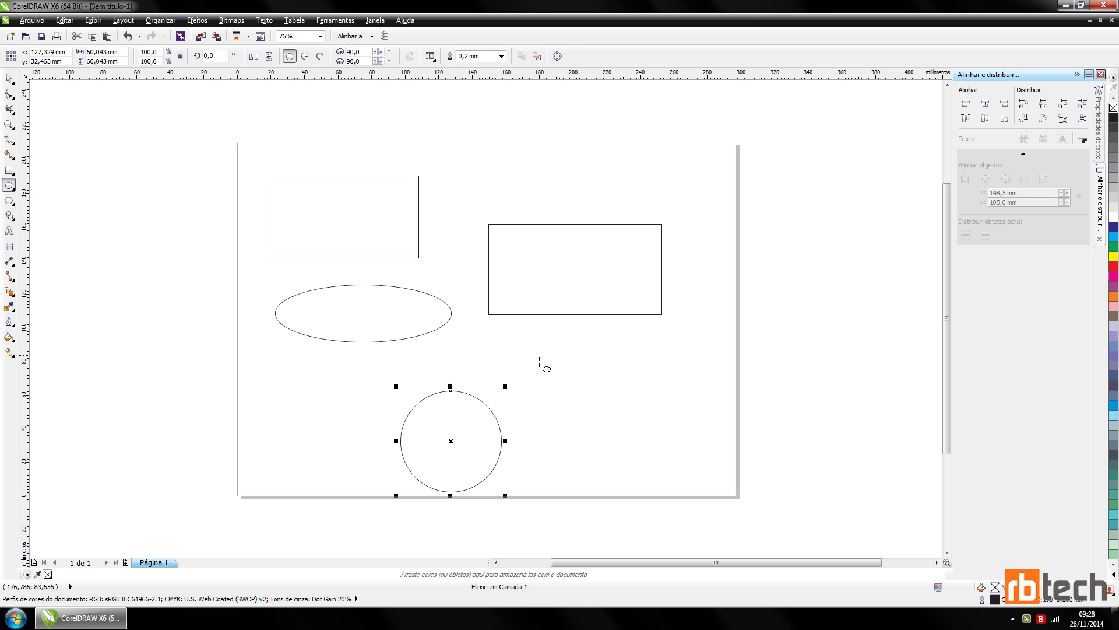
key(F6)
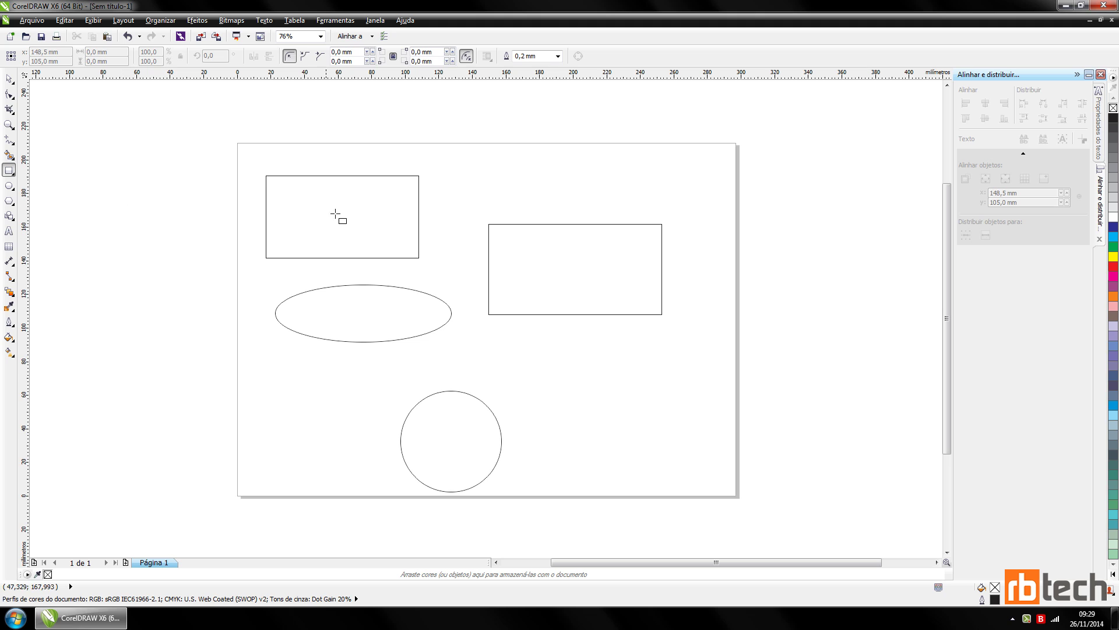
click(13, 191)
click(46, 184)
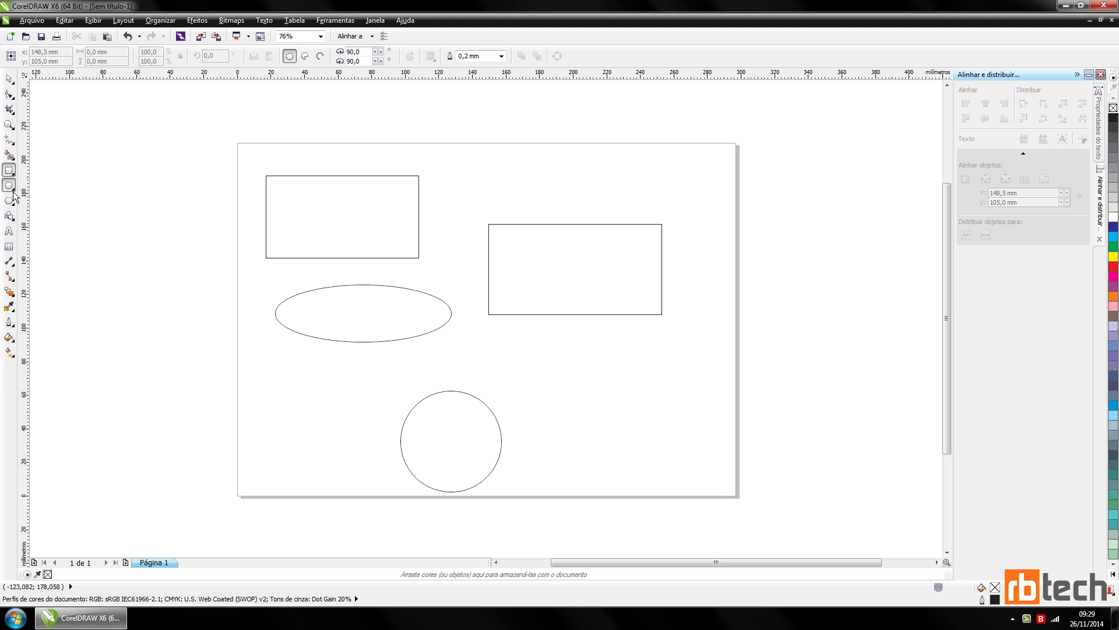
Draw a polygon with 6 sides, about 32 × 37 mm, above the larger rectangle.
click(13, 206)
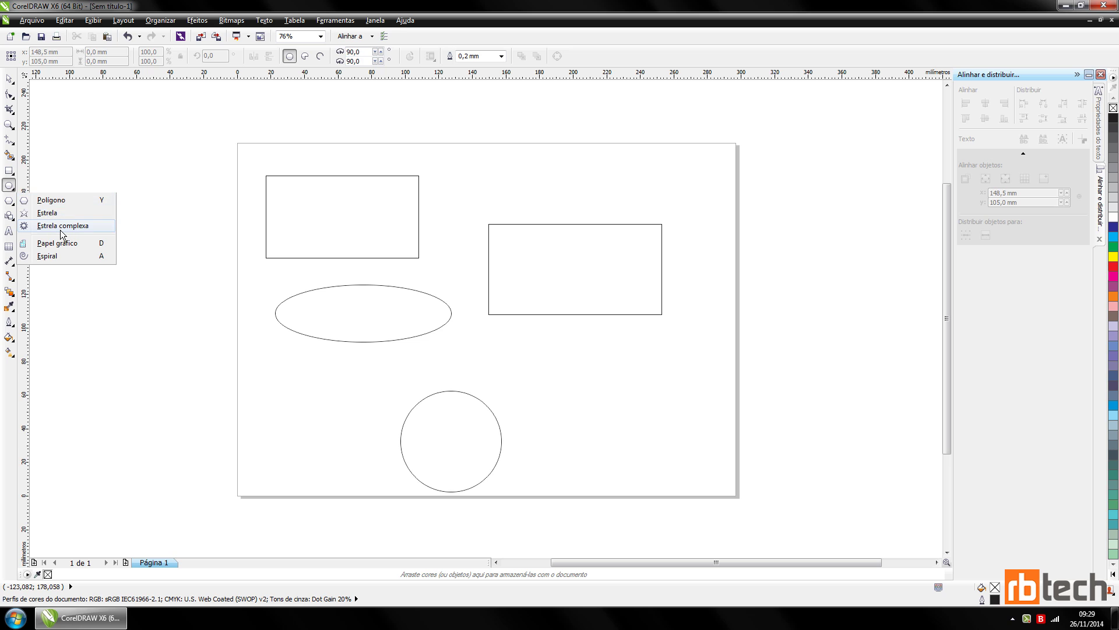
click(70, 201)
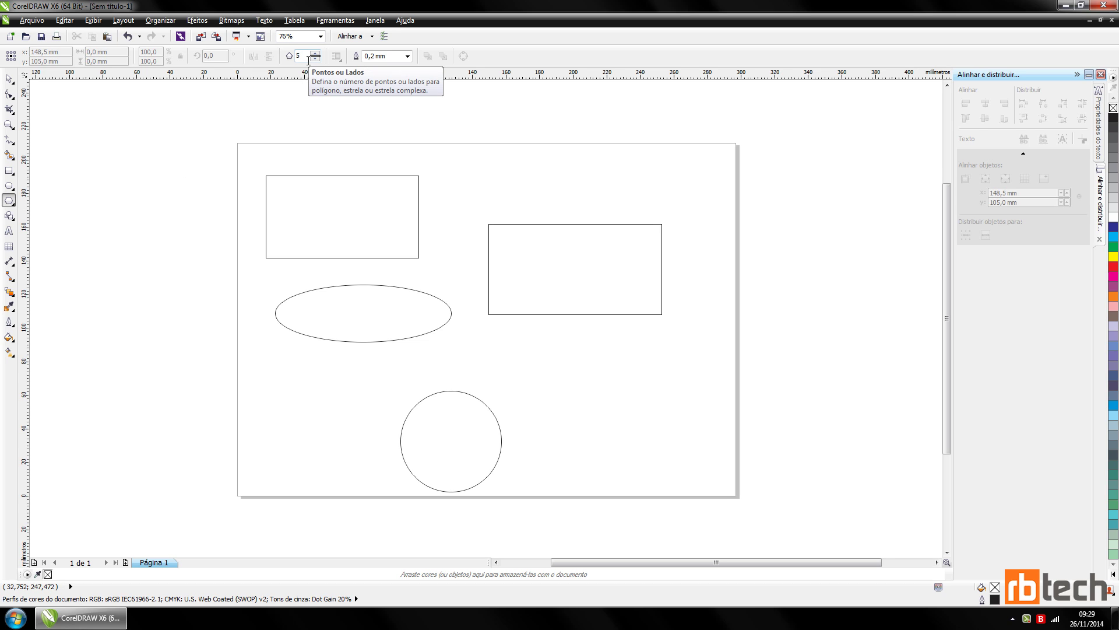
double_click(302, 57)
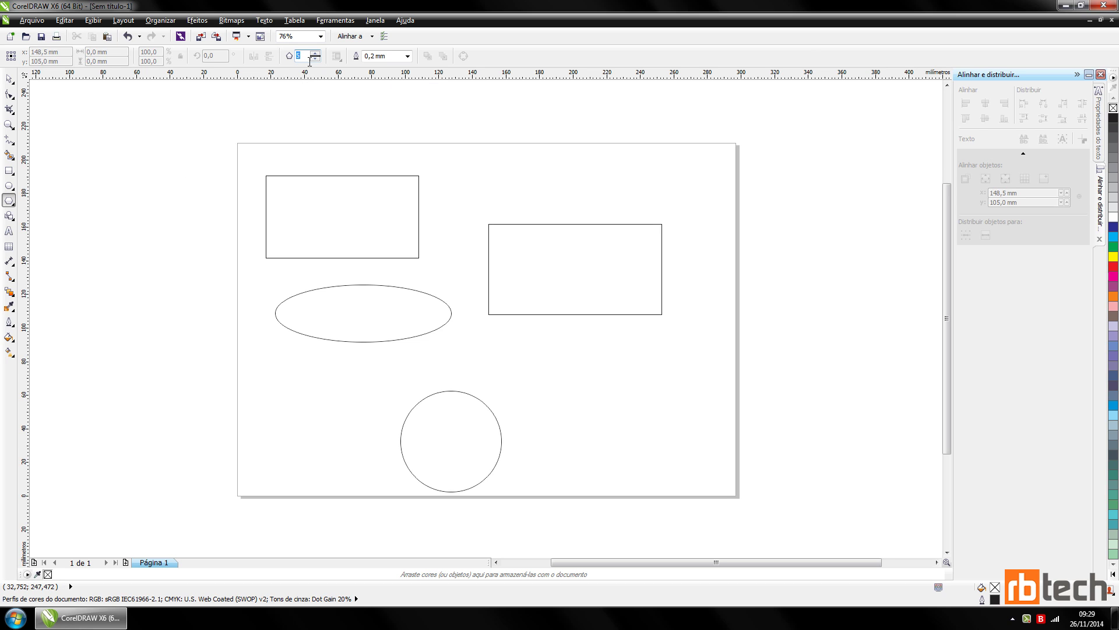
text(6)
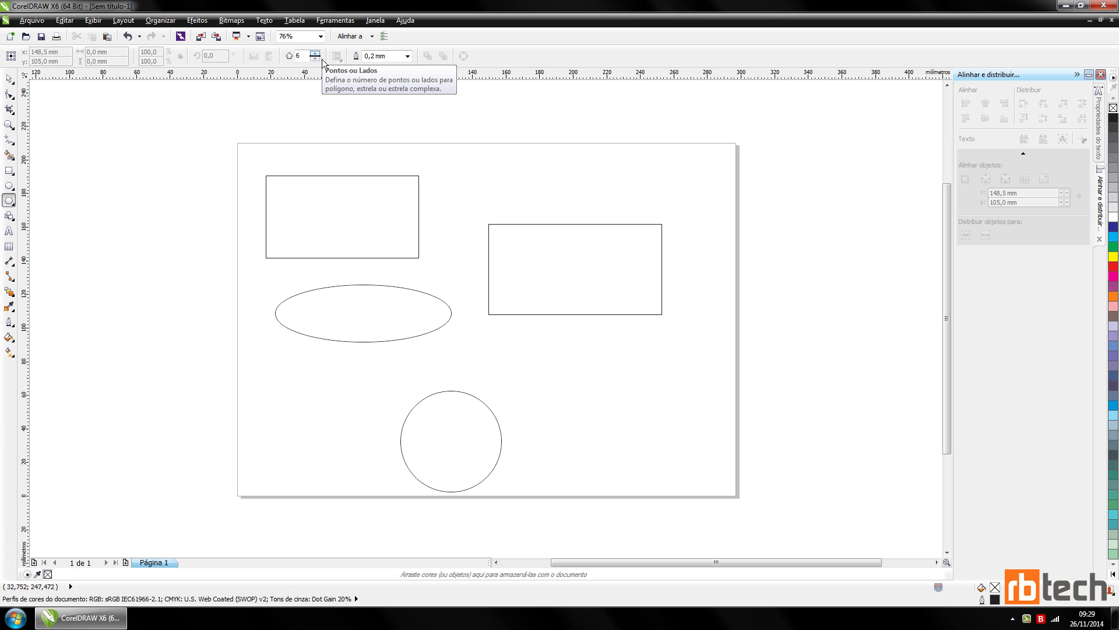
mouse_move(516, 149)
mouse_down()
mouse_move(532, 184)
mouse_move(612, 209)
mouse_move(613, 236)
mouse_move(572, 193)
mouse_move(583, 208)
mouse_up()
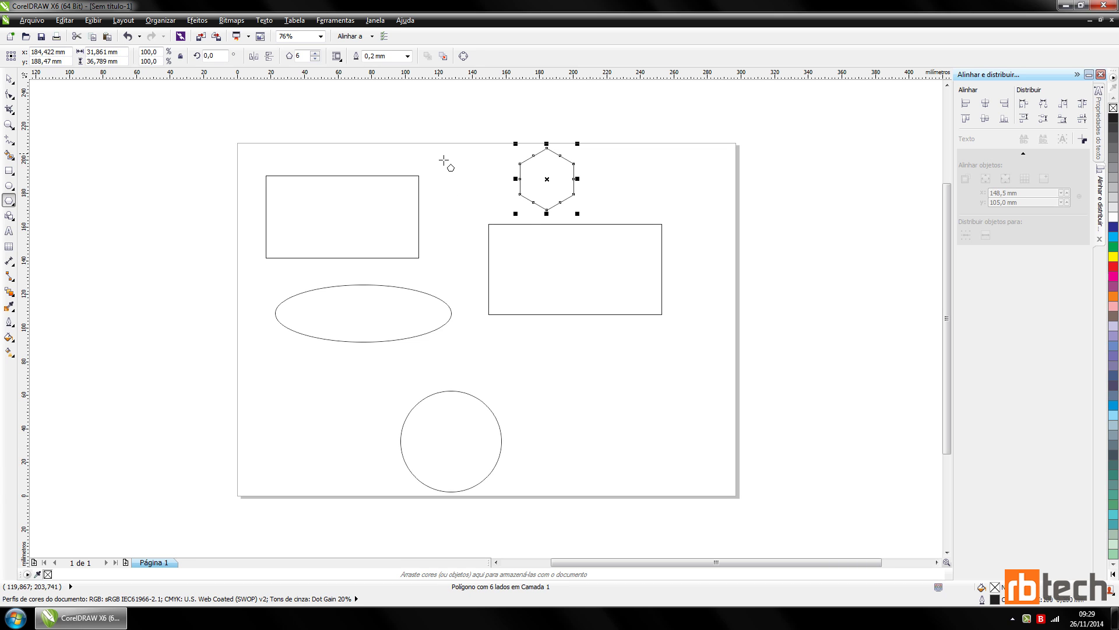
Set the polygon to 5 sides and draw a five-pointed star about 68 × 64 mm just left of the page.
click(14, 207)
click(51, 226)
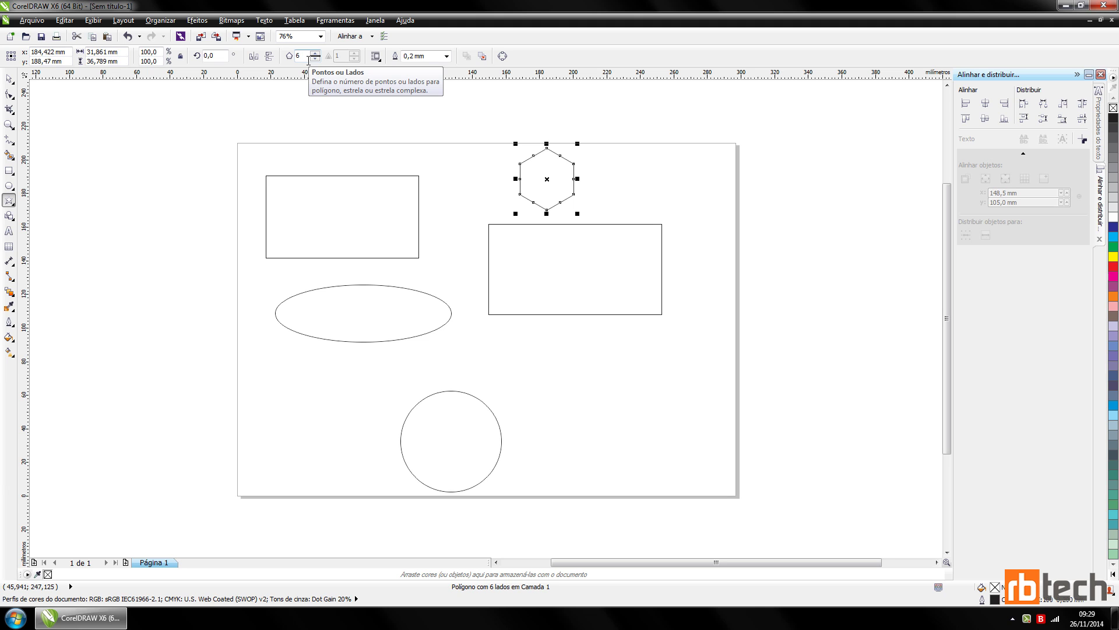
click(314, 58)
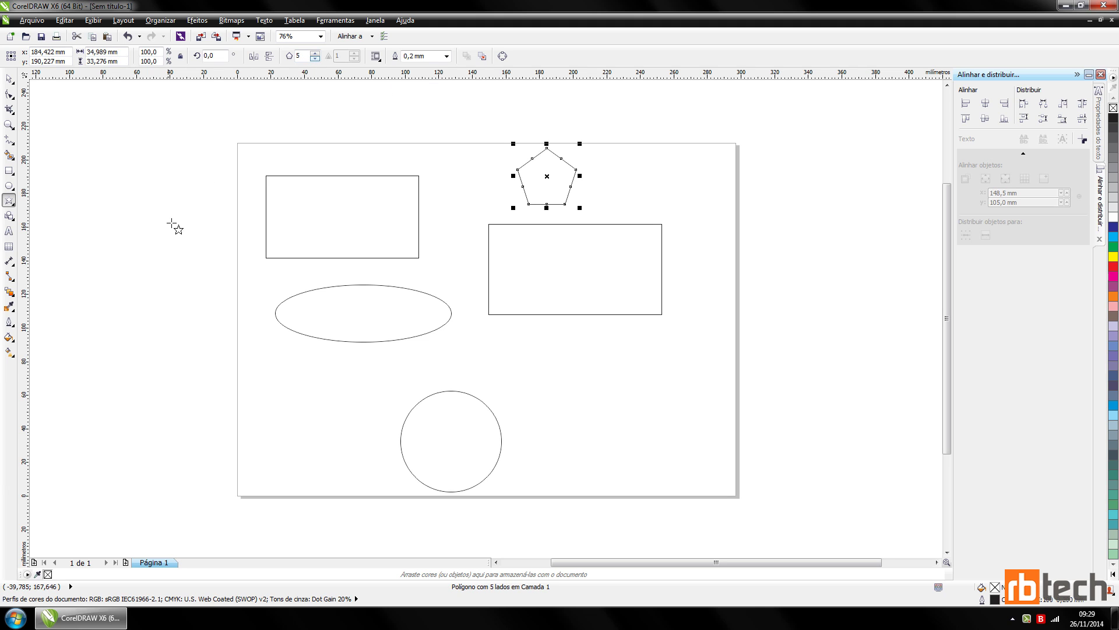
drag(123, 169, 245, 291)
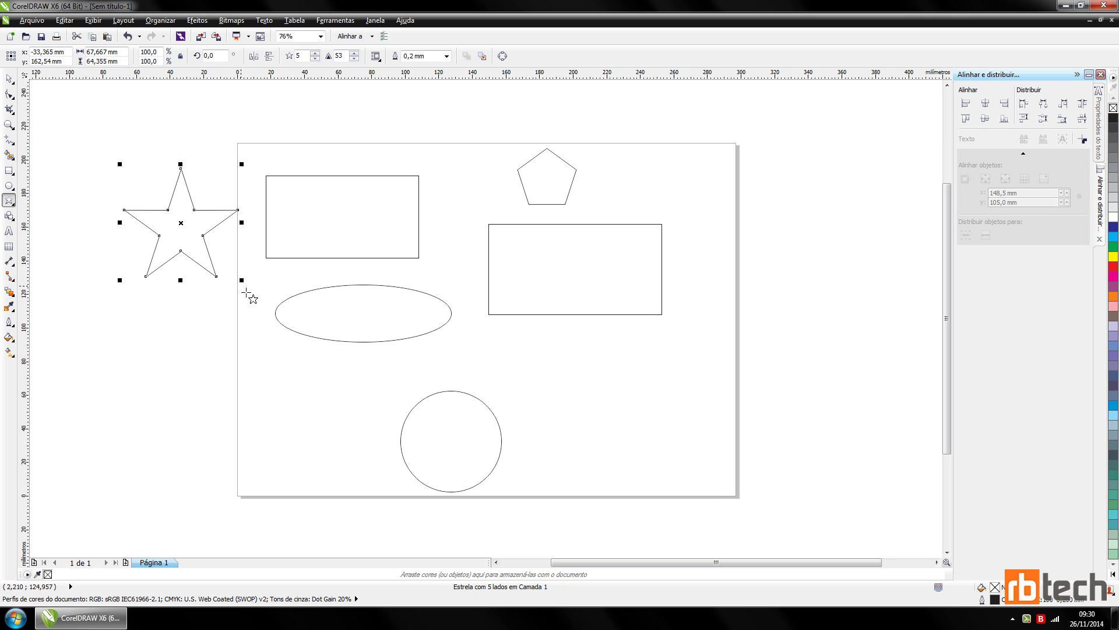
Draw the prohibition-sign basic shape, about 45 × 43 mm, across the page's upper edge above the smaller rectangle.
click(16, 204)
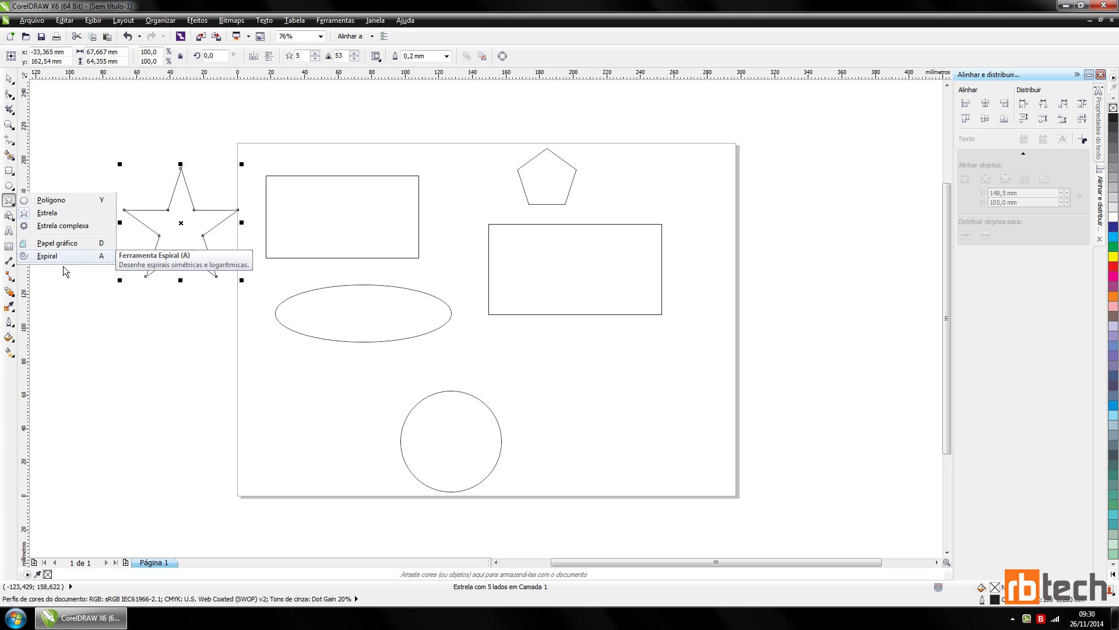
click(12, 222)
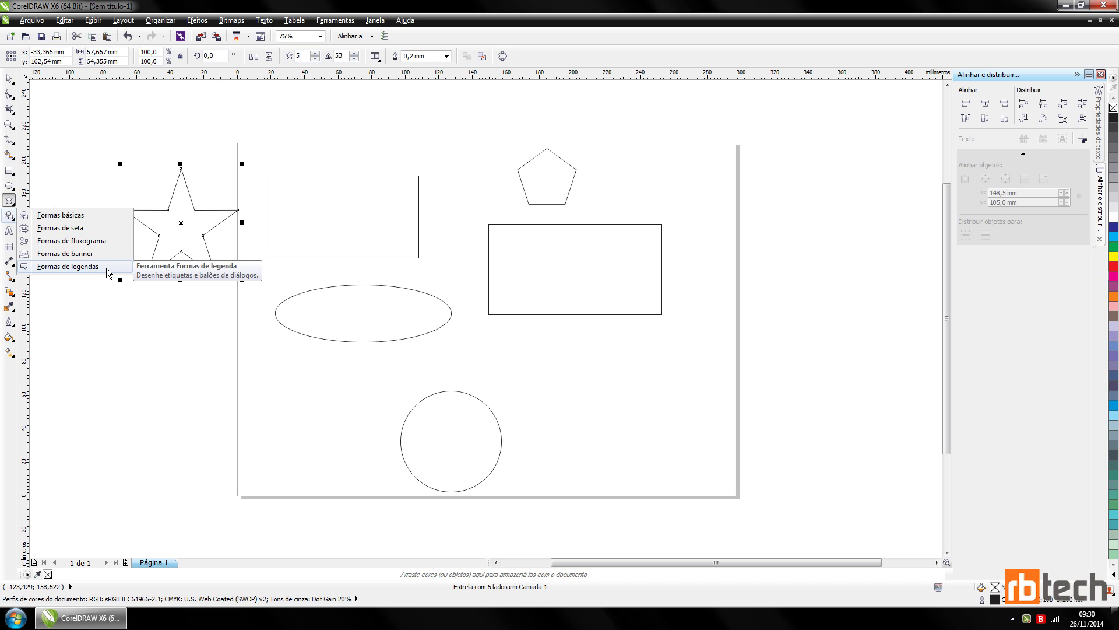
click(91, 226)
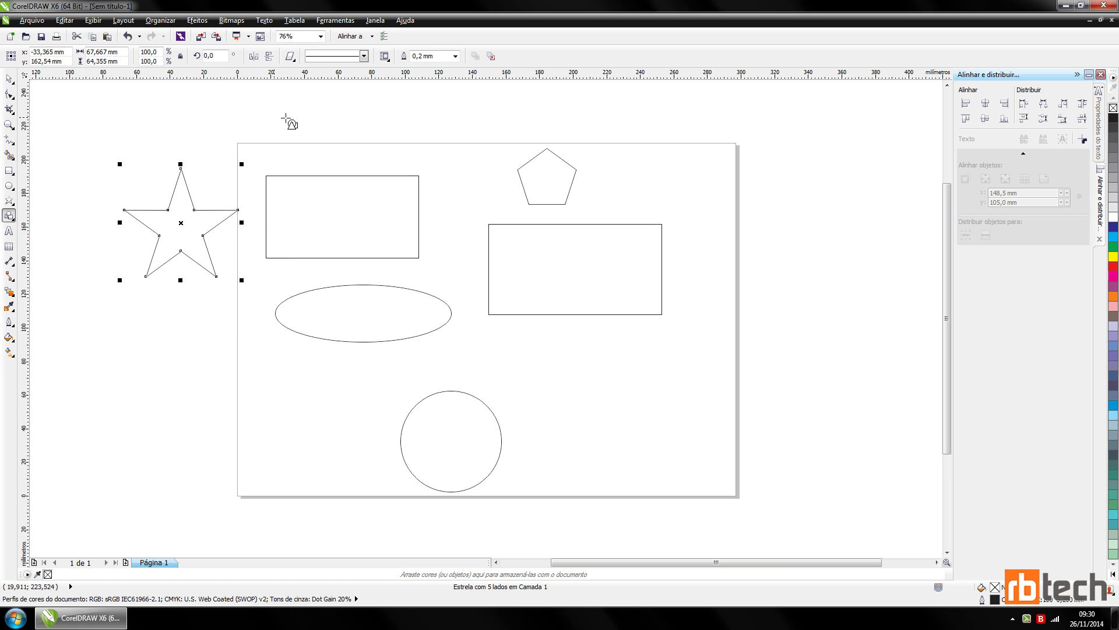
click(291, 57)
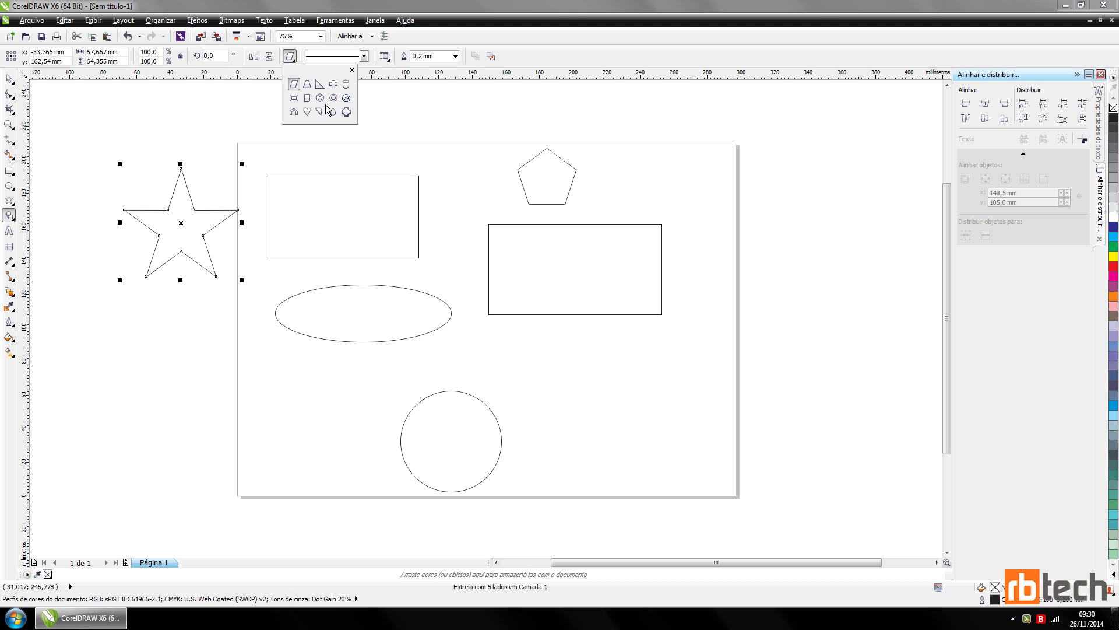
click(346, 98)
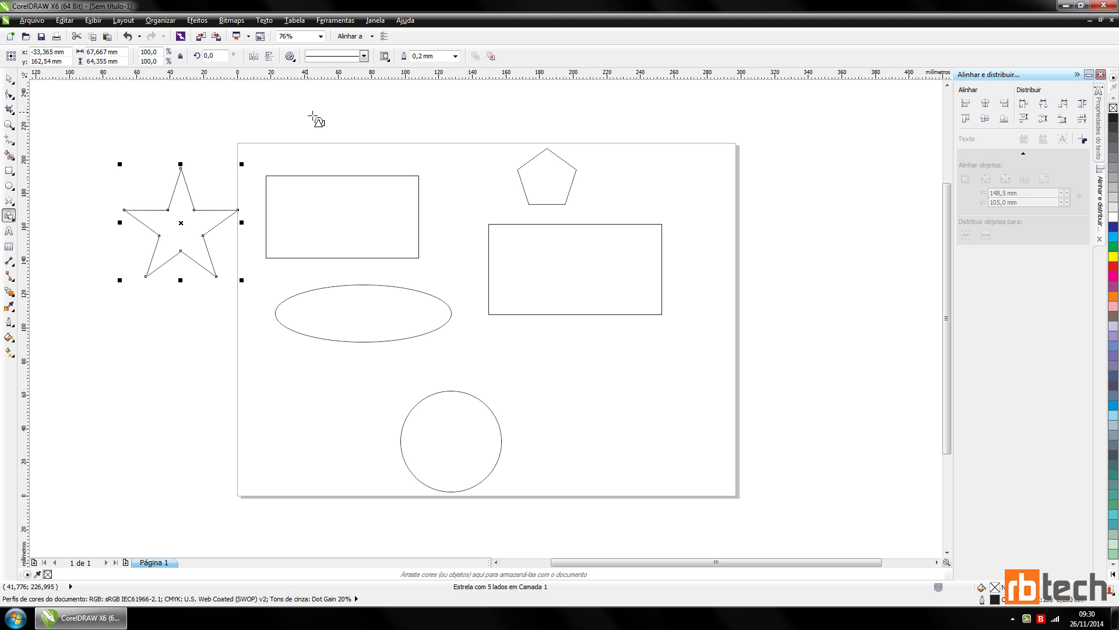
drag(315, 119, 325, 94)
mouse_move(336, 127)
mouse_down()
mouse_move(412, 157)
mouse_move(379, 173)
mouse_move(396, 172)
mouse_up()
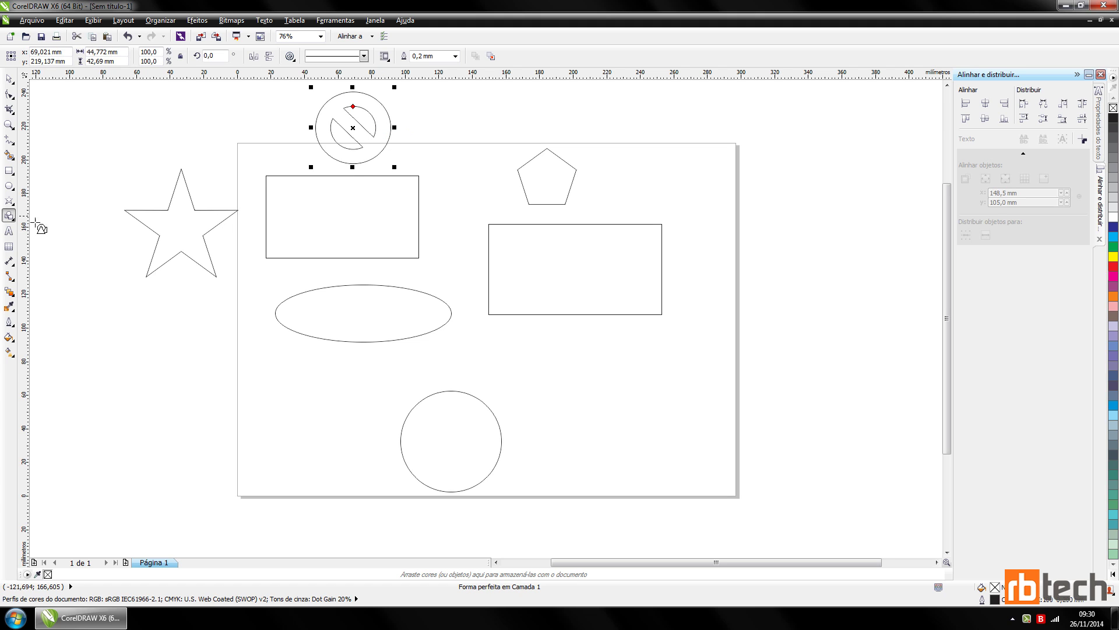
Examine the preset shapes available for the arrow and flowchart shape tools.
click(10, 217)
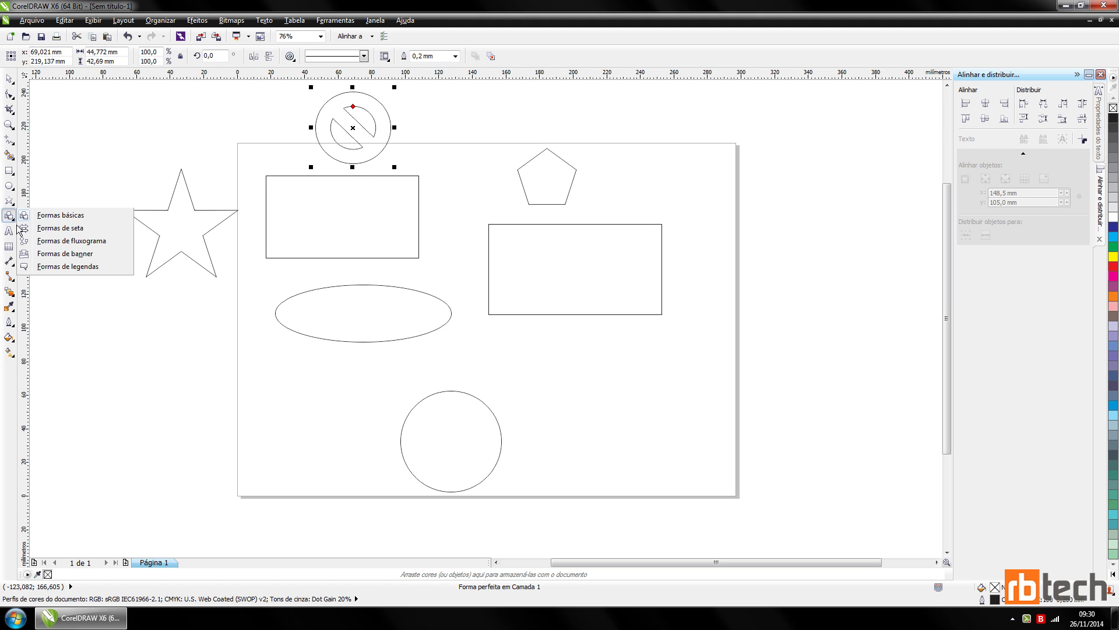
click(68, 232)
click(295, 61)
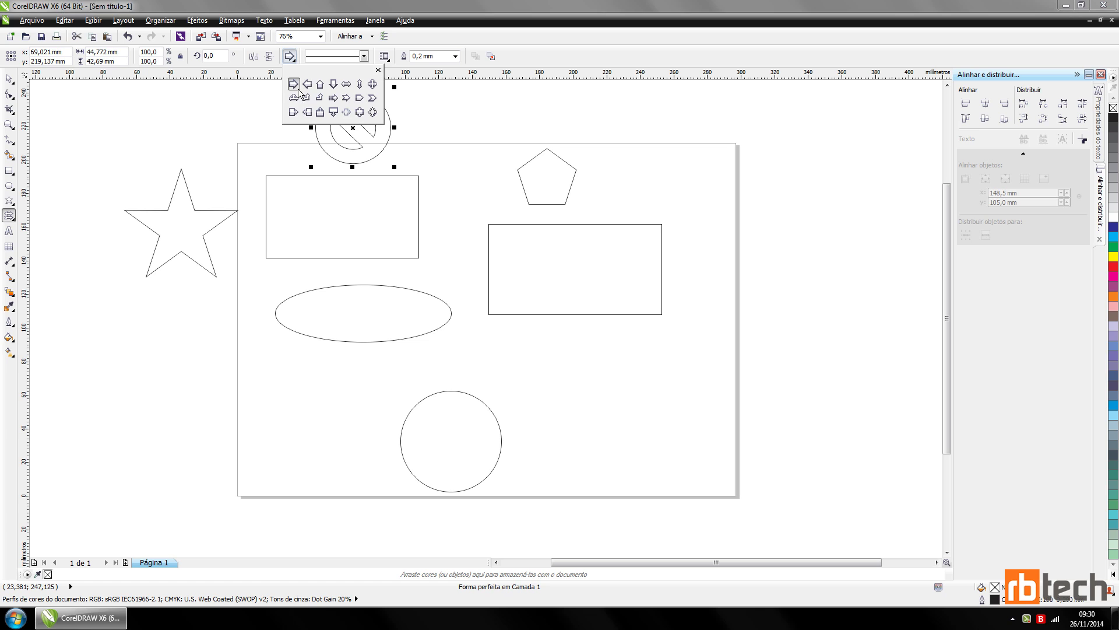
click(18, 223)
click(92, 251)
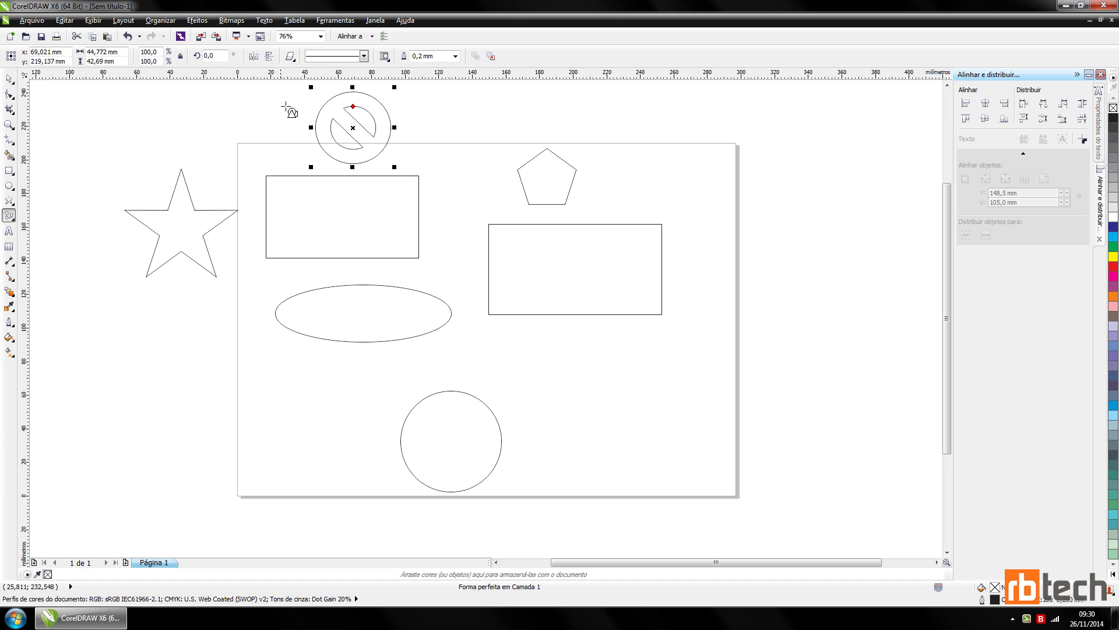
click(290, 56)
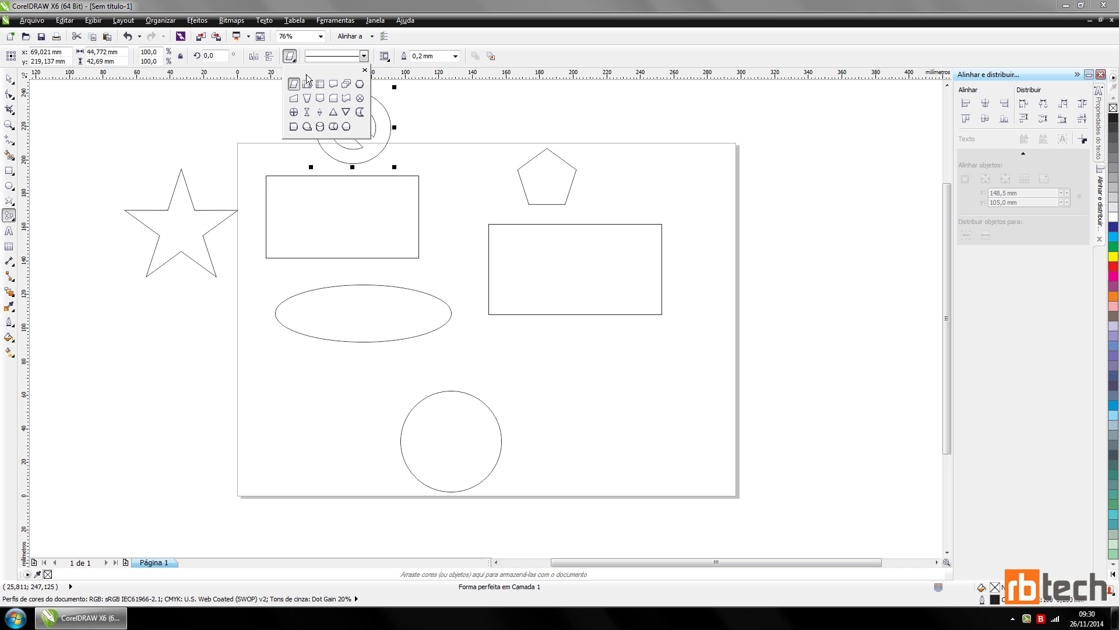
click(186, 123)
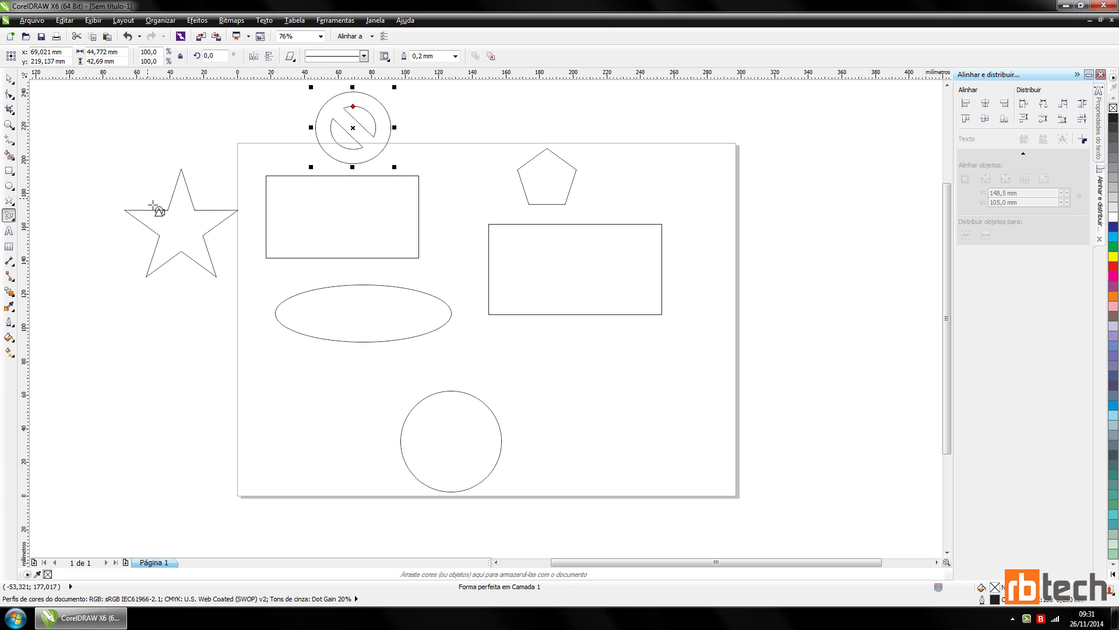
click(15, 221)
click(16, 221)
Select the pentagon, the two rectangles, the star and the ellipse one after another with the Pick tool.
click(11, 80)
click(528, 191)
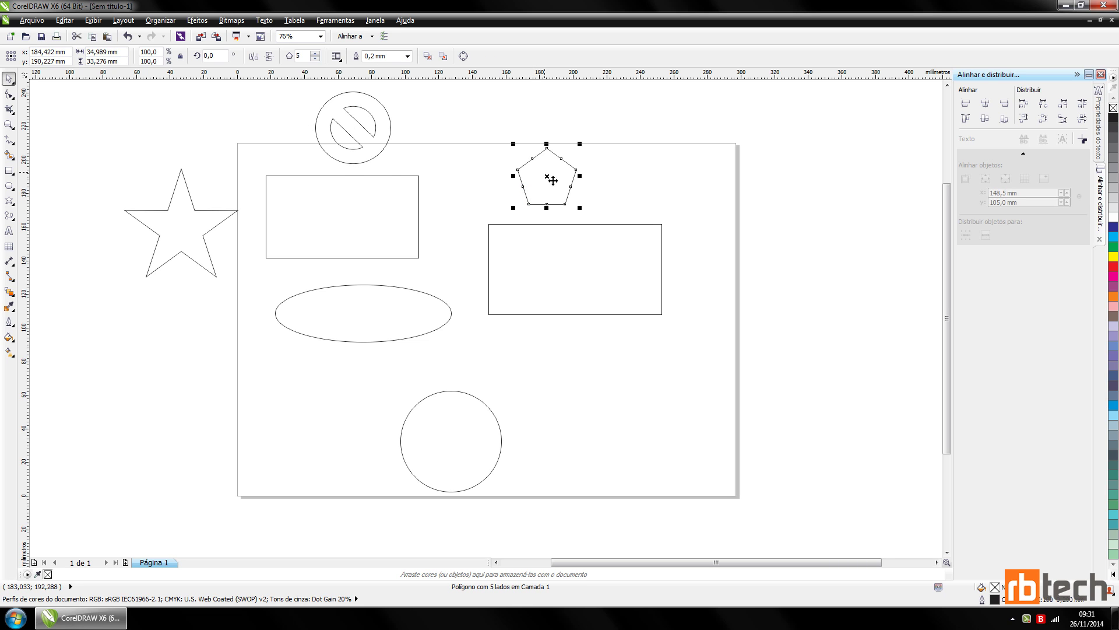
click(567, 263)
click(393, 231)
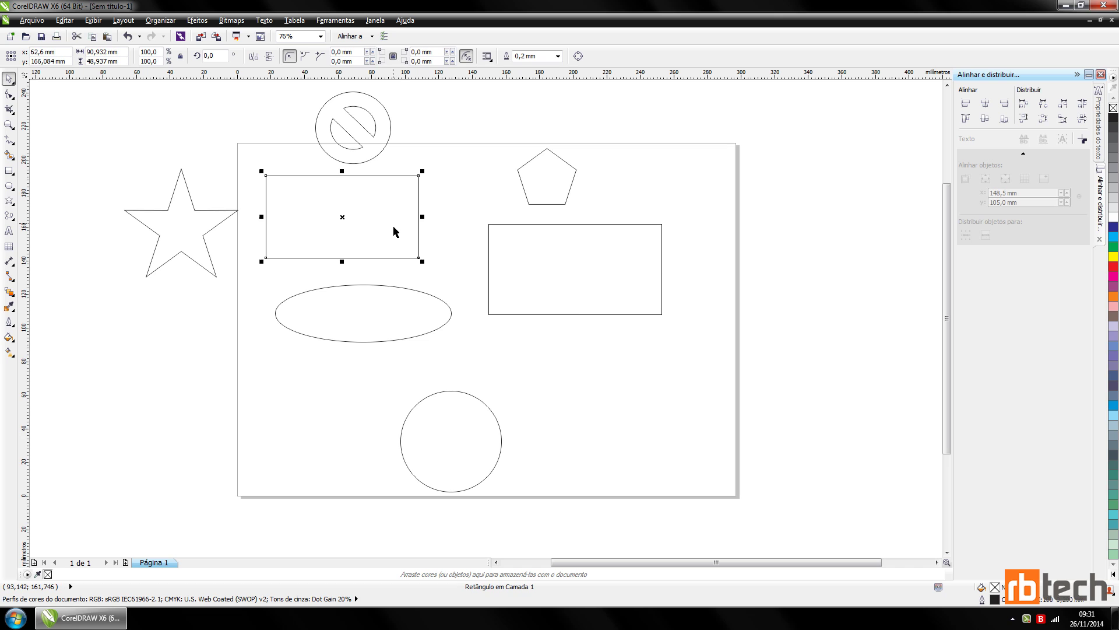
click(199, 234)
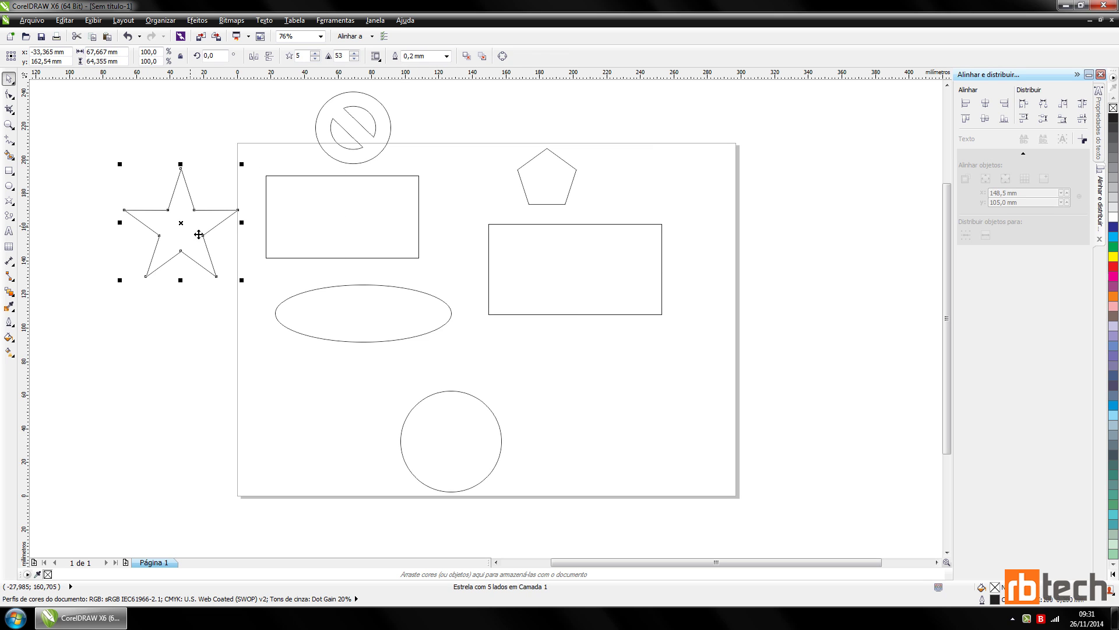
click(336, 318)
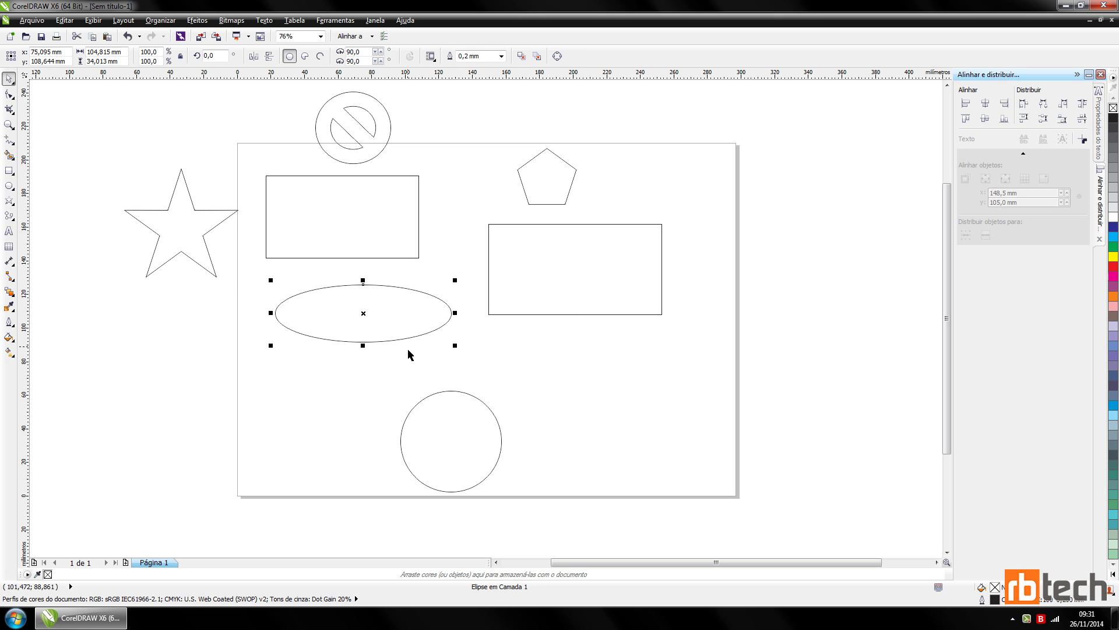
Move the larger rectangle down to the page's lower right and the pentagon toward the page's upper-right corner.
click(530, 259)
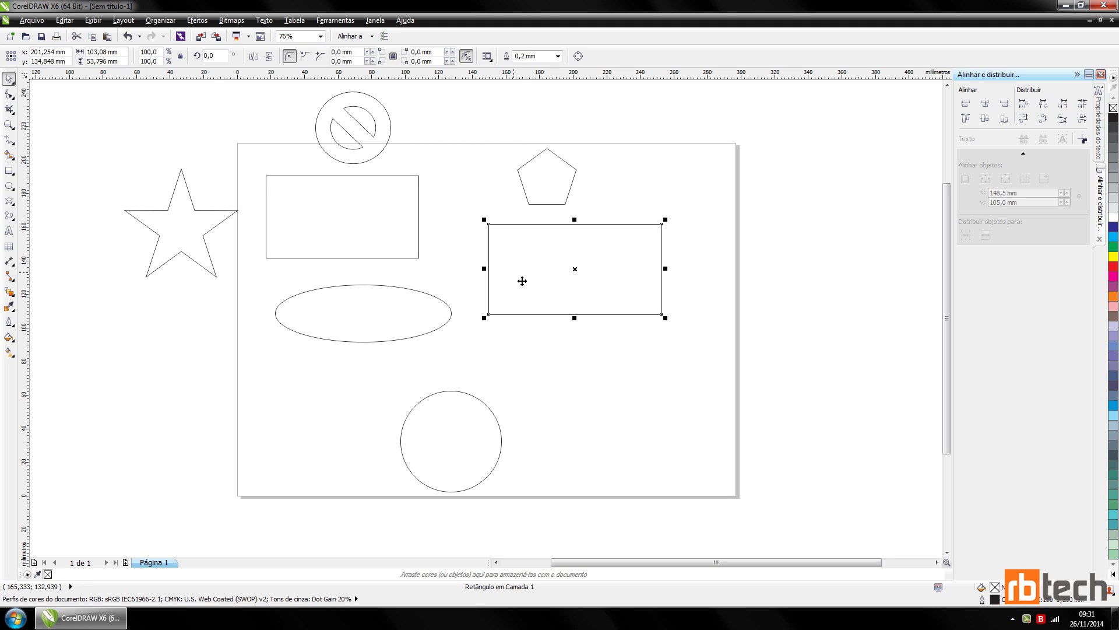
drag(523, 255, 553, 343)
click(545, 181)
drag(546, 182, 681, 205)
Move the prohibition sign beside the smaller rectangle and the star onto the page between the sign and the pentagon.
click(366, 139)
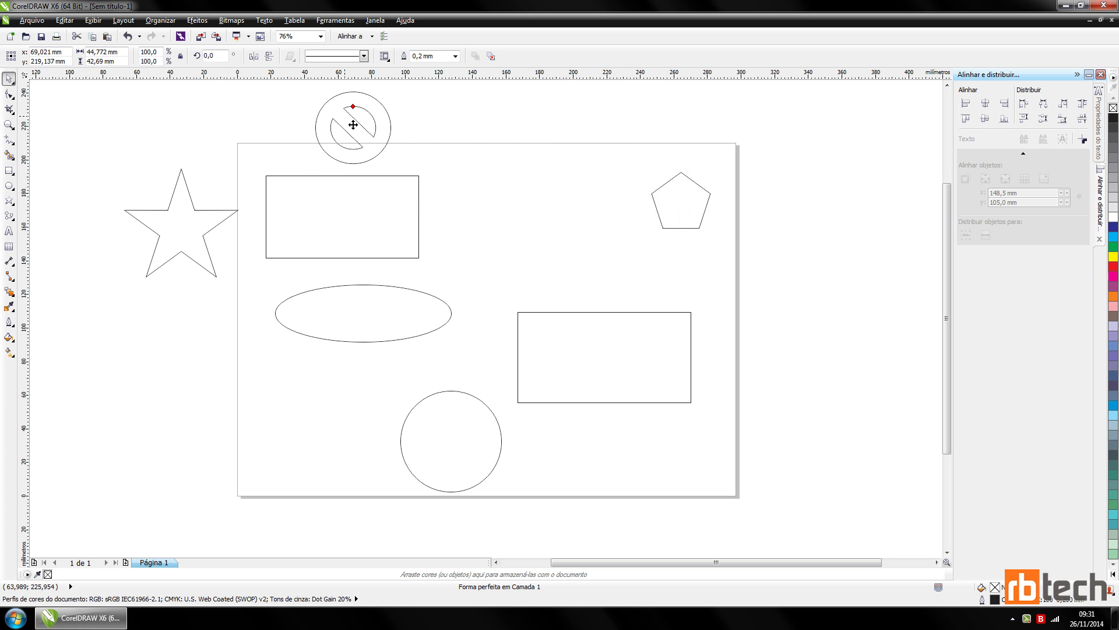
drag(355, 119, 463, 183)
click(200, 218)
drag(195, 229, 570, 228)
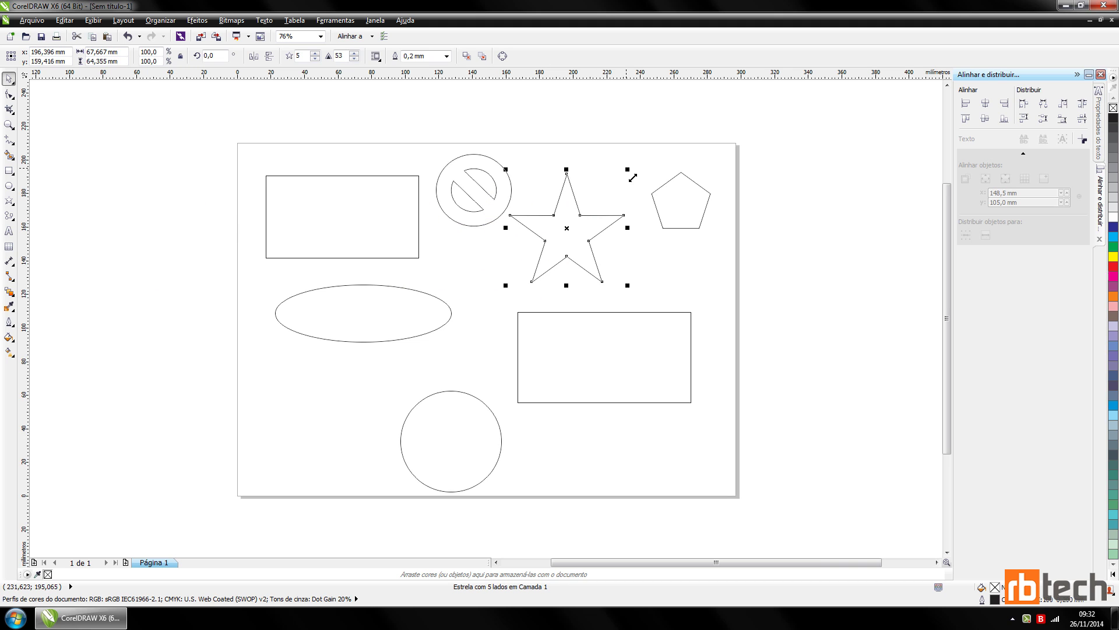
Shift the rectangle in the page's upper-left area slightly left and shrink it to about 59 × 34 mm.
click(349, 220)
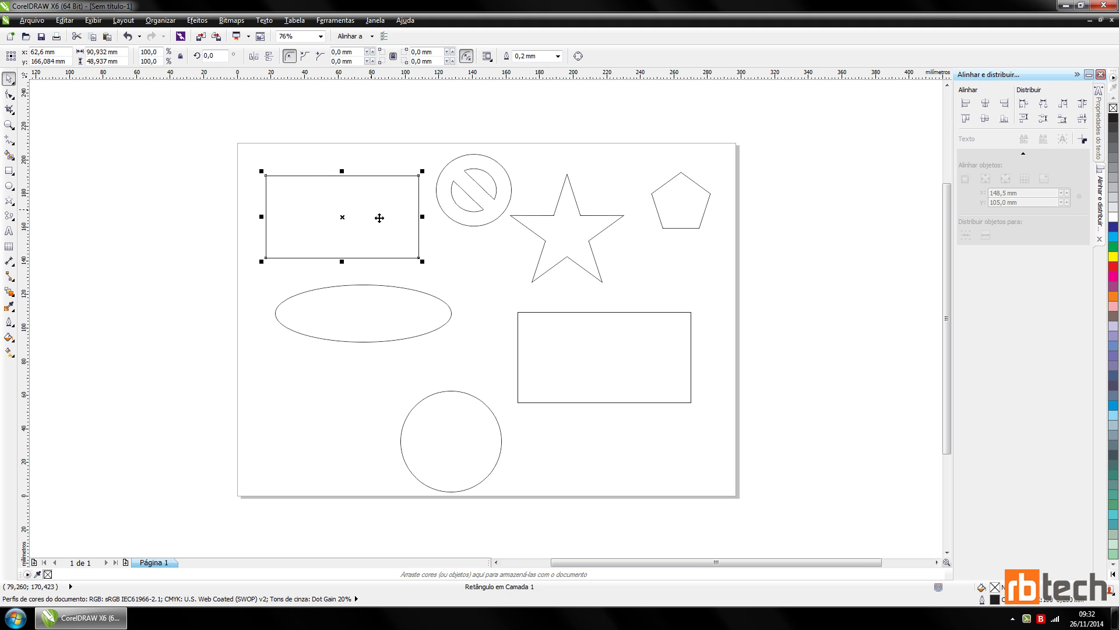
drag(380, 217, 370, 220)
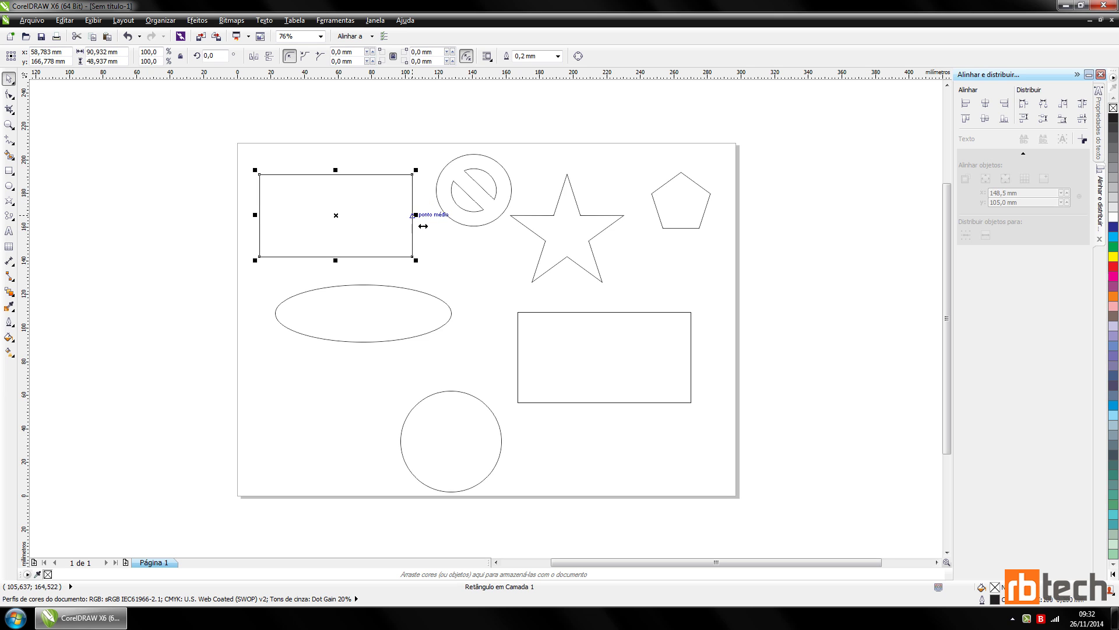
drag(424, 222, 369, 222)
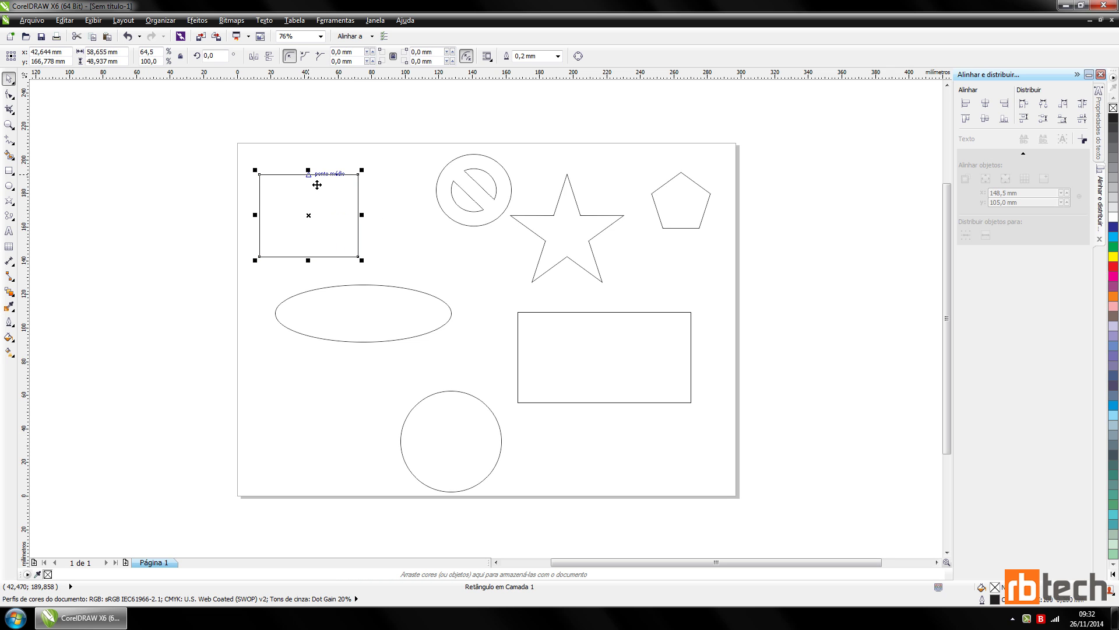
drag(318, 181, 316, 205)
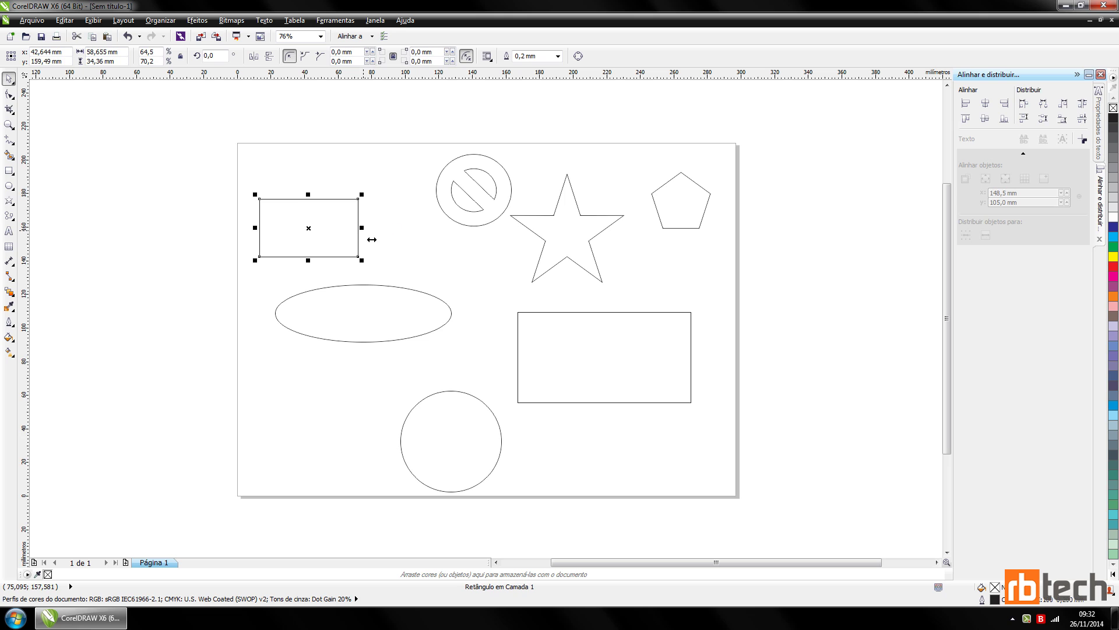
Enlarge the rectangle in the page's upper-left area to about 87 × 56 mm.
drag(372, 239, 400, 238)
mouse_move(394, 196)
mouse_down()
mouse_move(428, 181)
mouse_move(411, 188)
mouse_up()
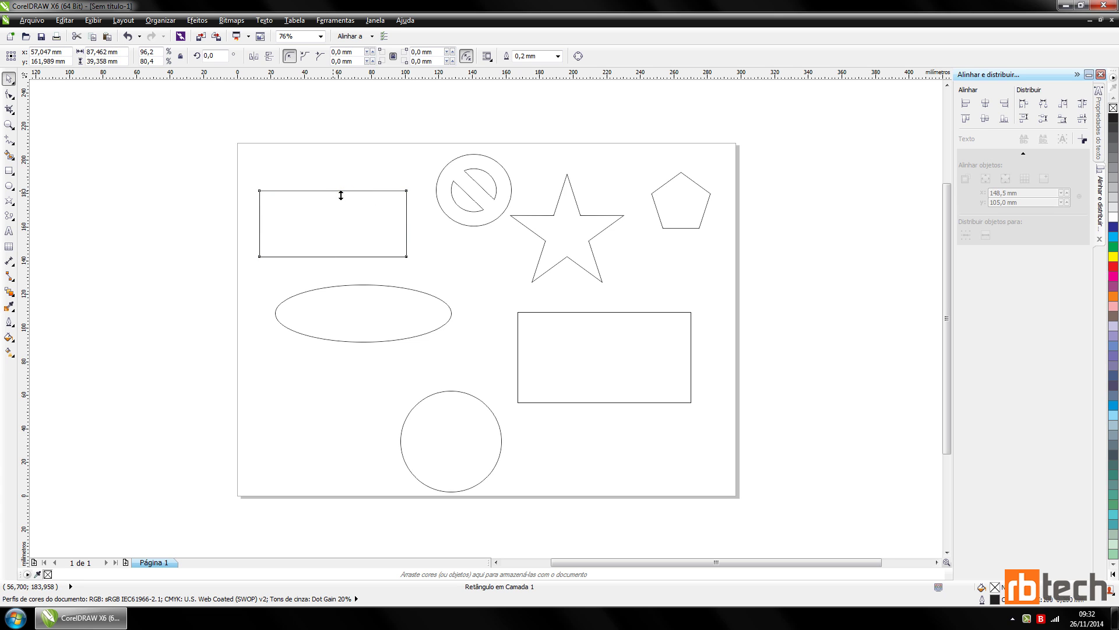
drag(343, 191, 342, 164)
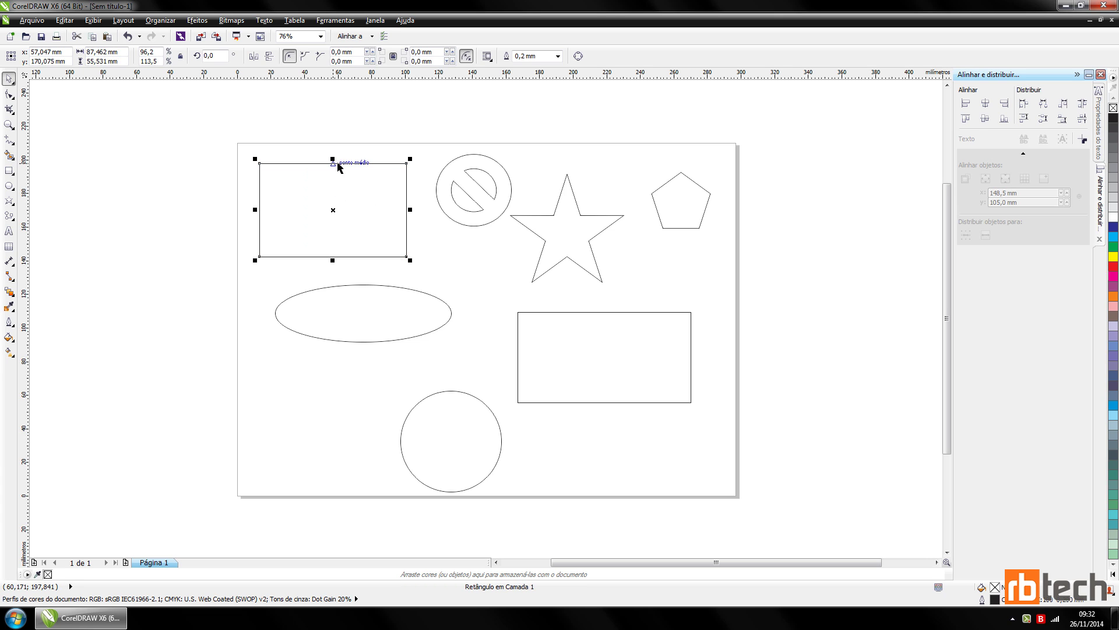
Rotate the upper-left rectangle about 24° counterclockwise around its centre and undo the rotation.
click(371, 196)
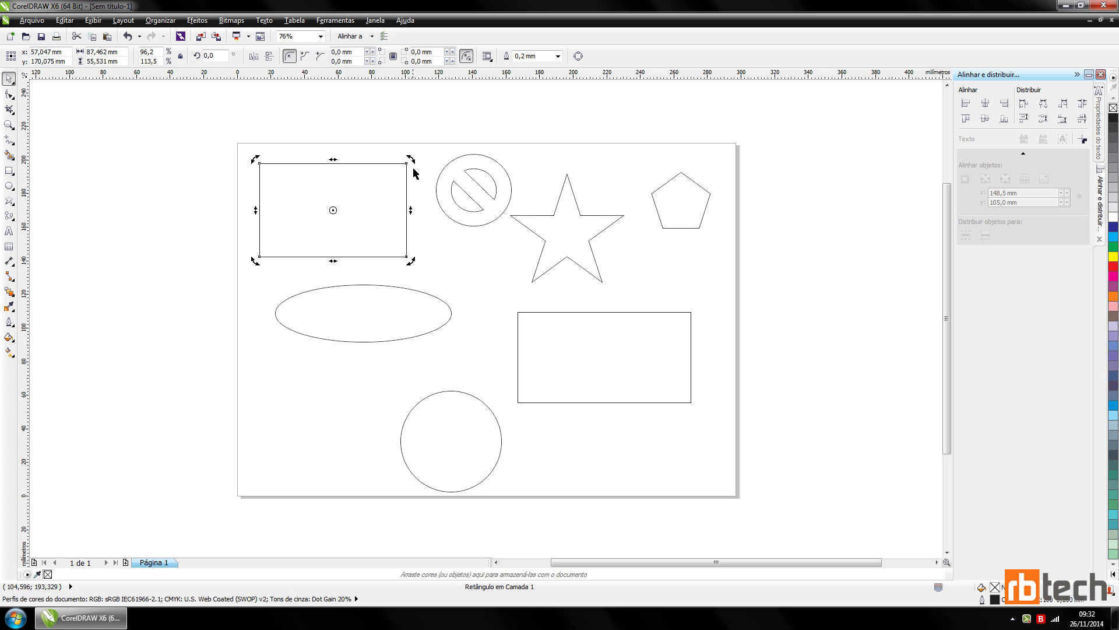
drag(420, 168, 388, 143)
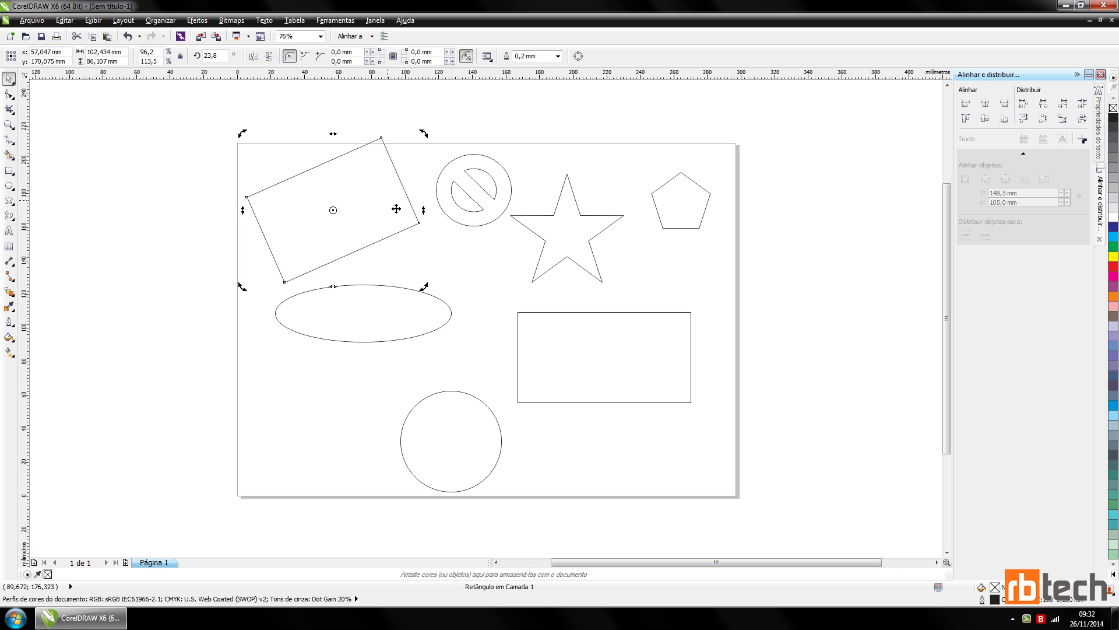
key(ctrl+z)
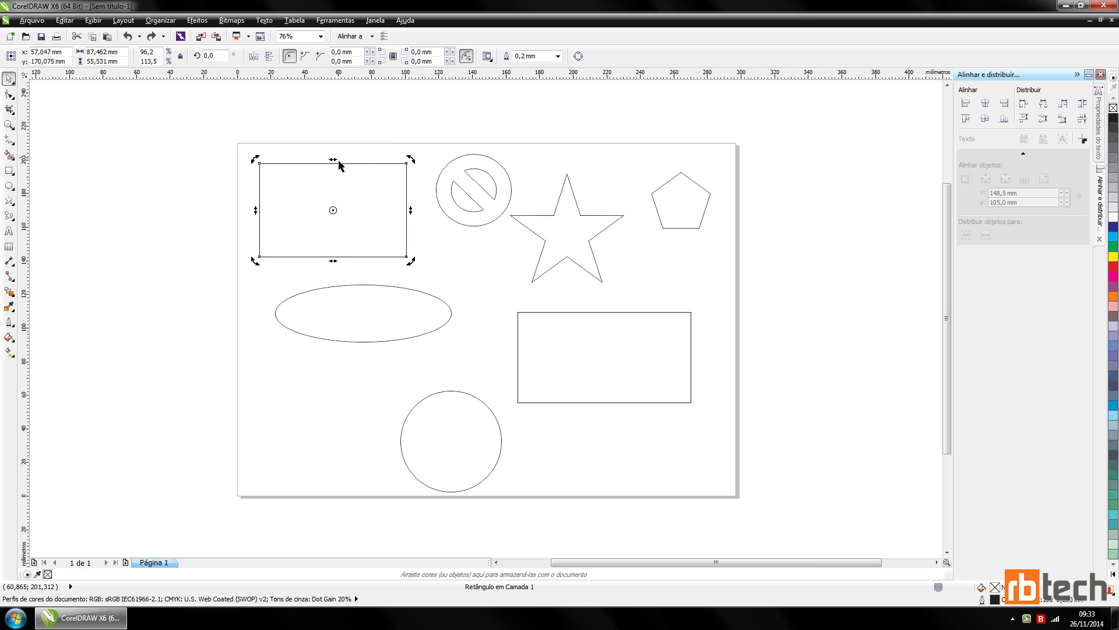
Skew the upper-left rectangle horizontally to the left and then vertically, and undo both skews.
drag(343, 167, 317, 173)
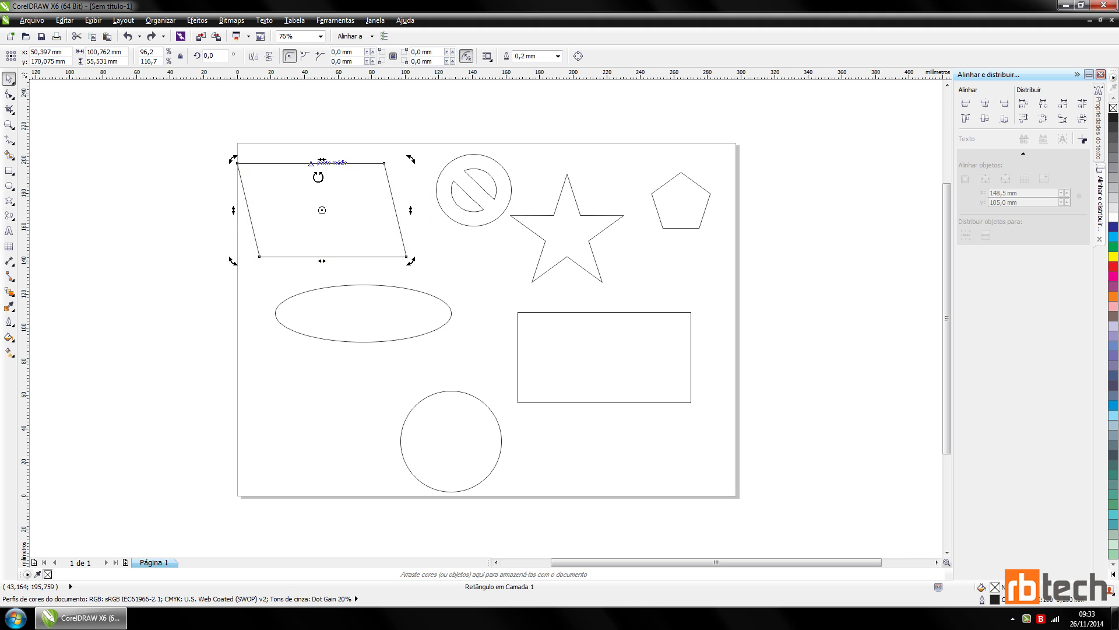
mouse_move(411, 210)
mouse_down()
mouse_move(418, 245)
mouse_move(413, 227)
mouse_up()
key(ctrl+z)
key(ctrl+z)
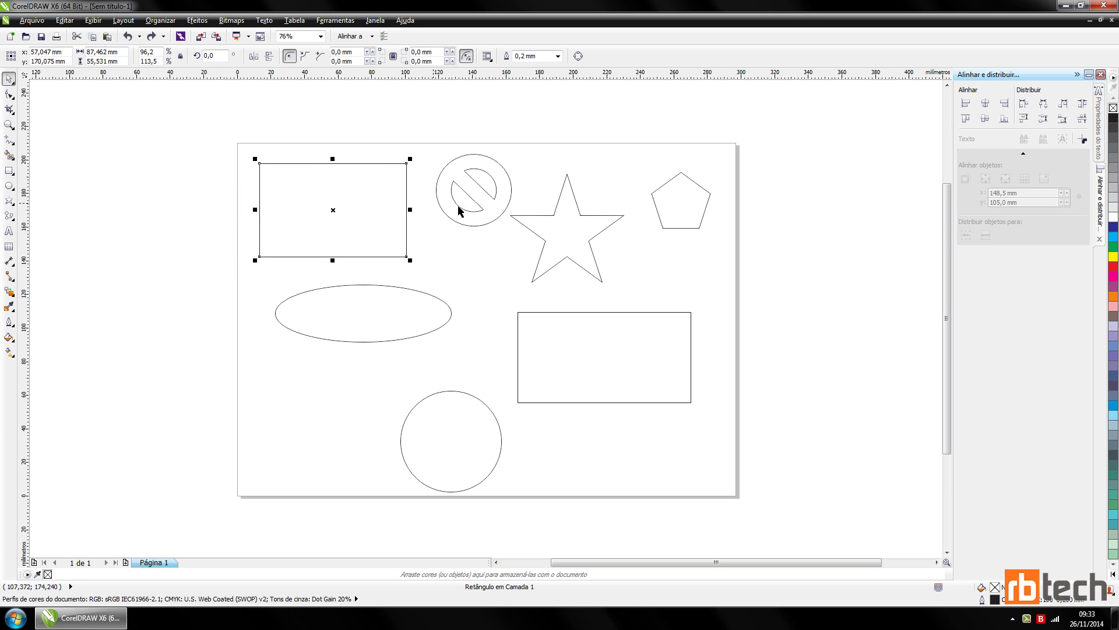
Rotate the upper-left rectangle about 14° counterclockwise and undo the rotation.
click(352, 206)
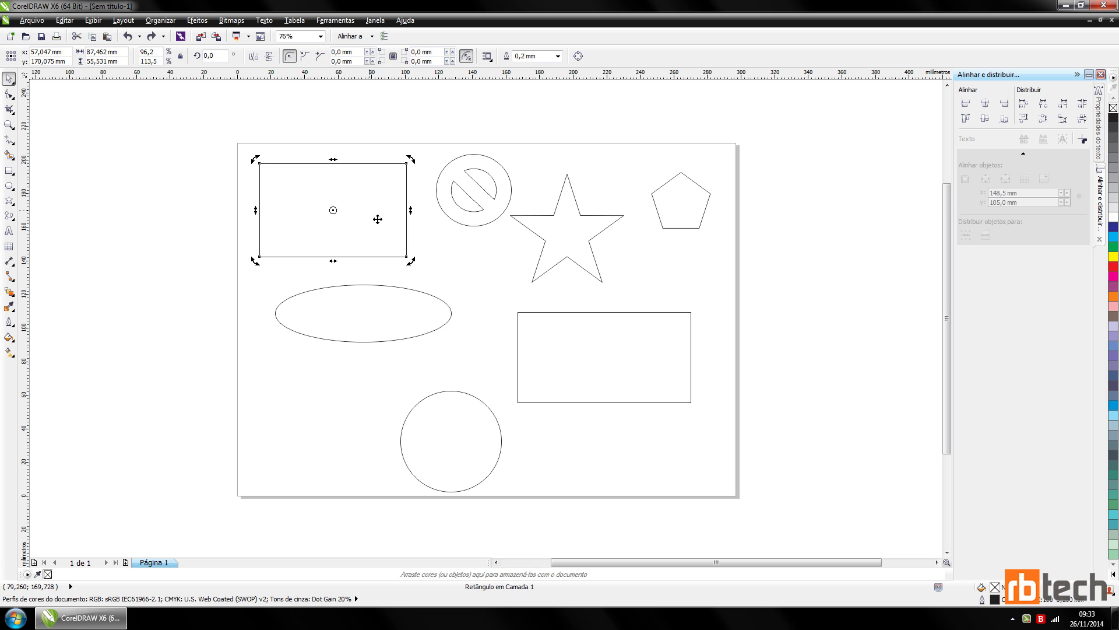
drag(420, 169, 404, 148)
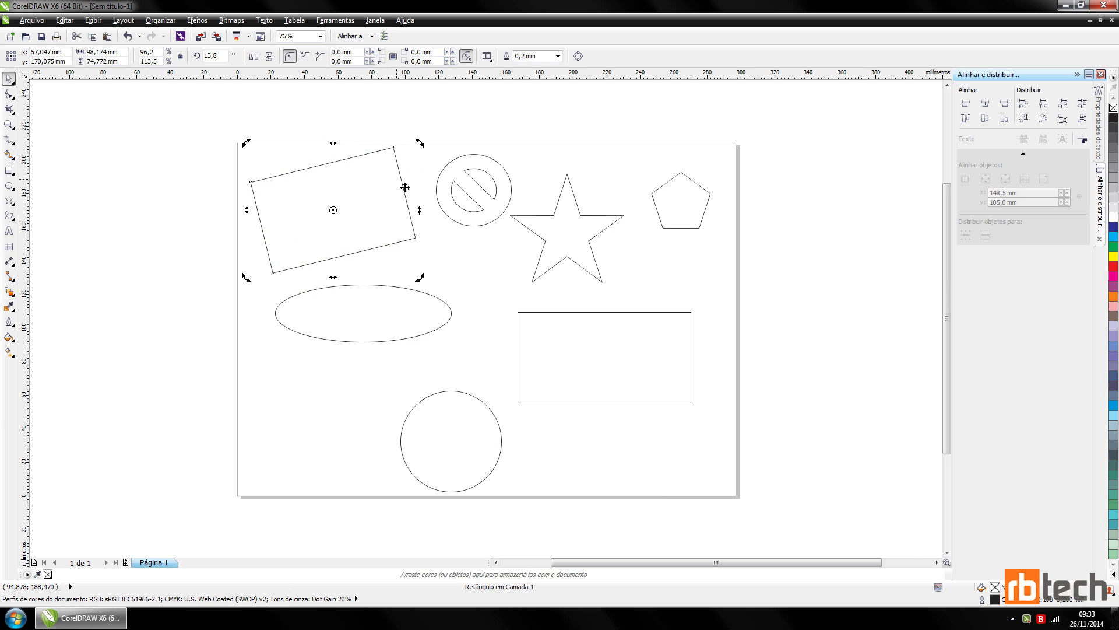
key(ctrl+z)
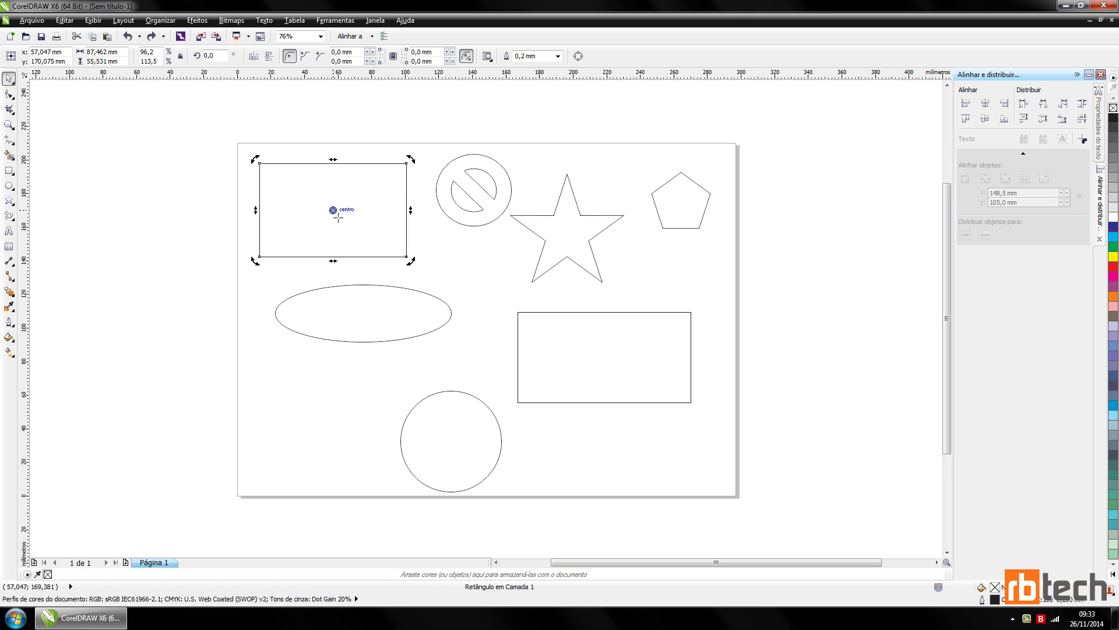
Rotate the upper-left rectangle to 359.9° around a pivot placed near its upper-left corner, and return the pivot to its middle.
mouse_move(338, 217)
mouse_down()
mouse_move(282, 185)
mouse_move(294, 235)
mouse_move(307, 200)
mouse_move(280, 183)
mouse_up()
mouse_move(416, 166)
mouse_down()
mouse_move(407, 140)
mouse_move(333, 115)
mouse_move(416, 181)
mouse_move(343, 255)
mouse_move(210, 199)
mouse_move(247, 247)
mouse_move(387, 196)
mouse_move(380, 155)
mouse_move(390, 175)
mouse_up()
drag(283, 184, 342, 216)
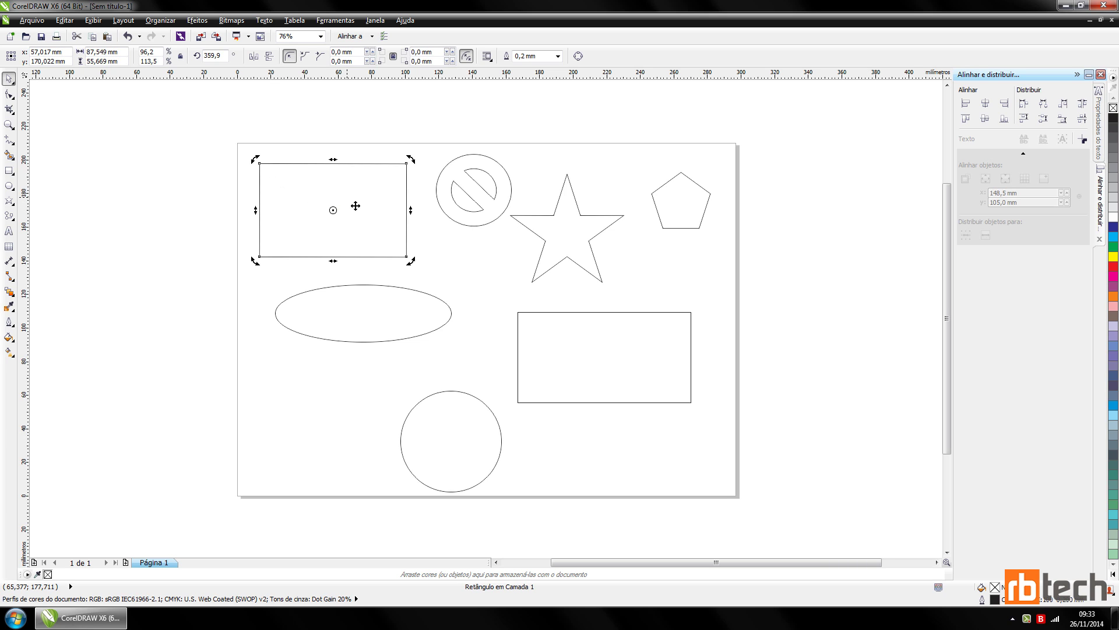
Move the ellipse's rotation centre outside its upper-right edge and undo the move.
click(420, 325)
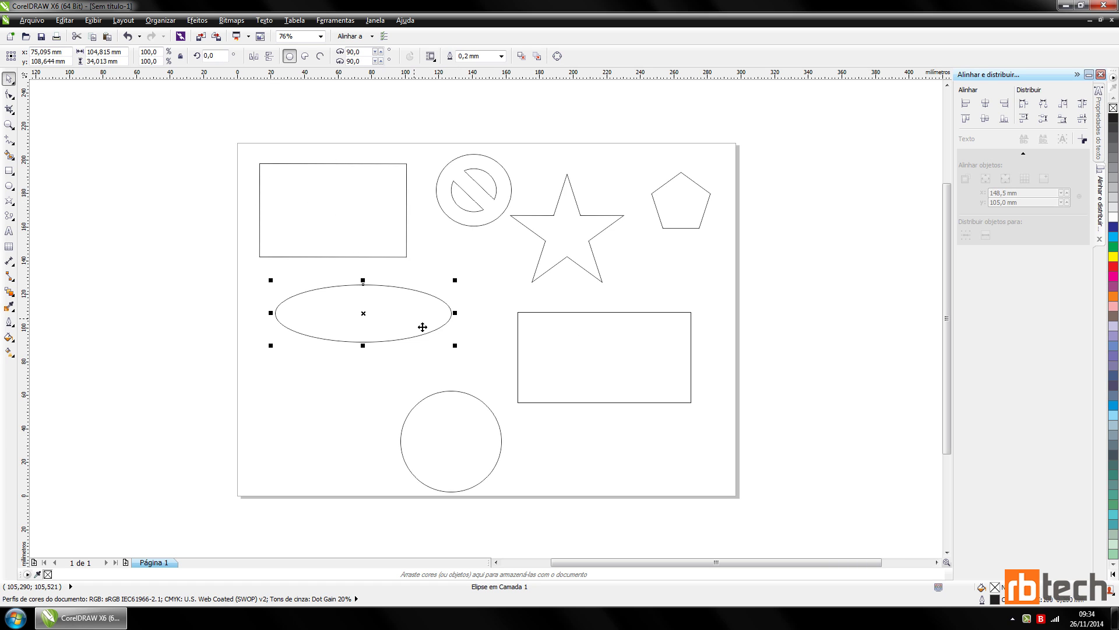
click(404, 317)
mouse_move(363, 314)
mouse_down()
mouse_move(472, 305)
mouse_move(464, 348)
mouse_move(405, 332)
mouse_move(435, 295)
mouse_move(475, 303)
mouse_move(415, 307)
mouse_move(462, 368)
mouse_move(476, 279)
mouse_move(467, 274)
mouse_up()
key(ctrl+z)
Fill the upper-left rectangle with teal, CMYK 76, 7, 27, 0, using the Color docker.
click(386, 232)
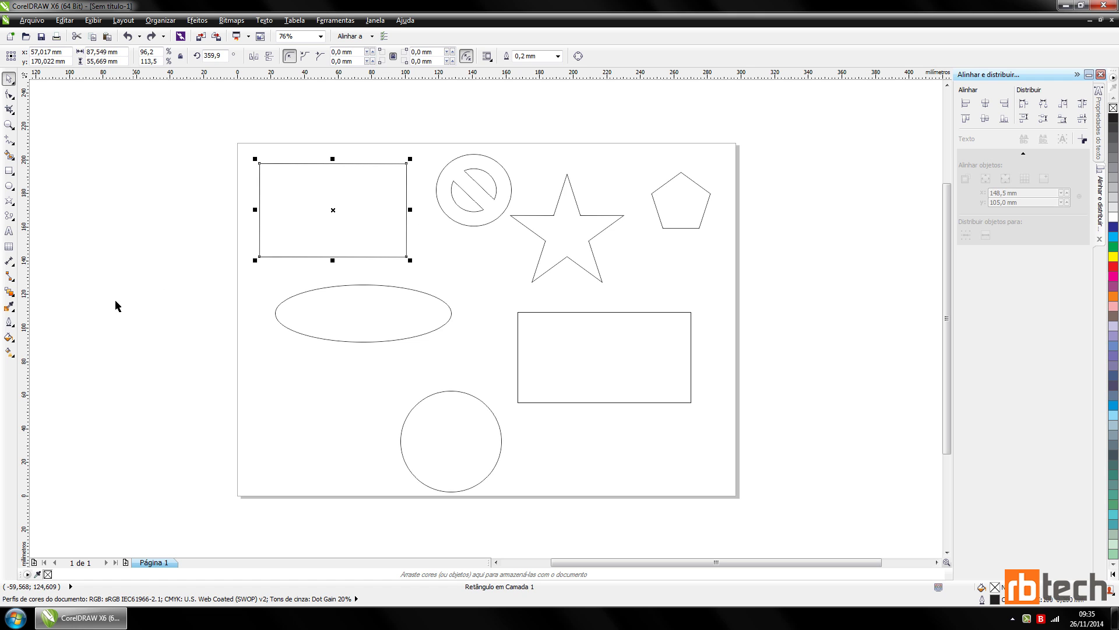
click(12, 346)
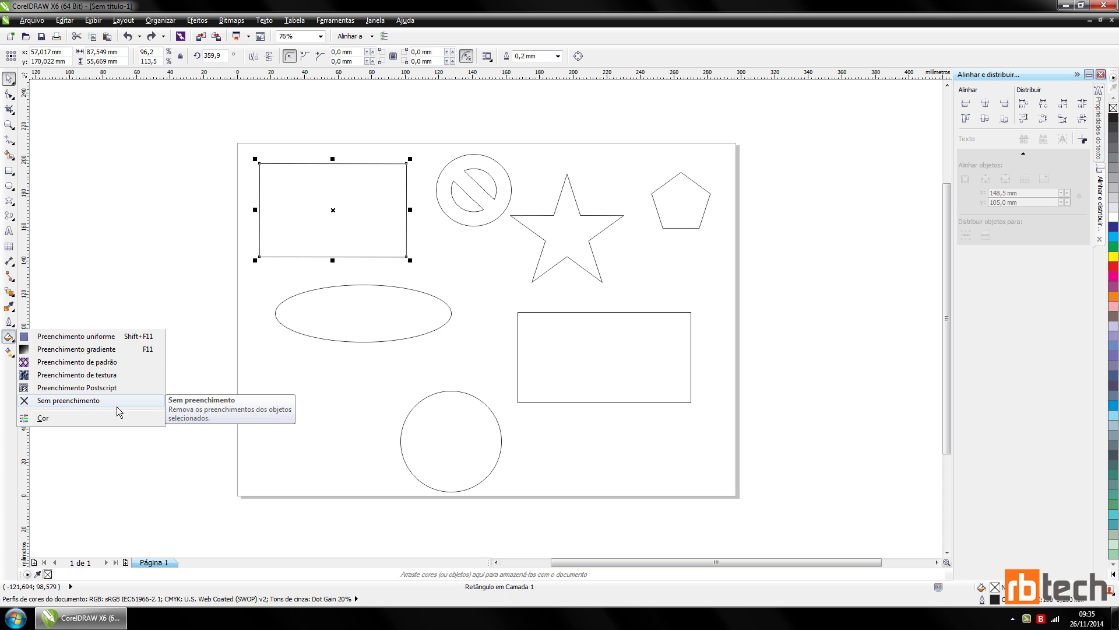
click(83, 424)
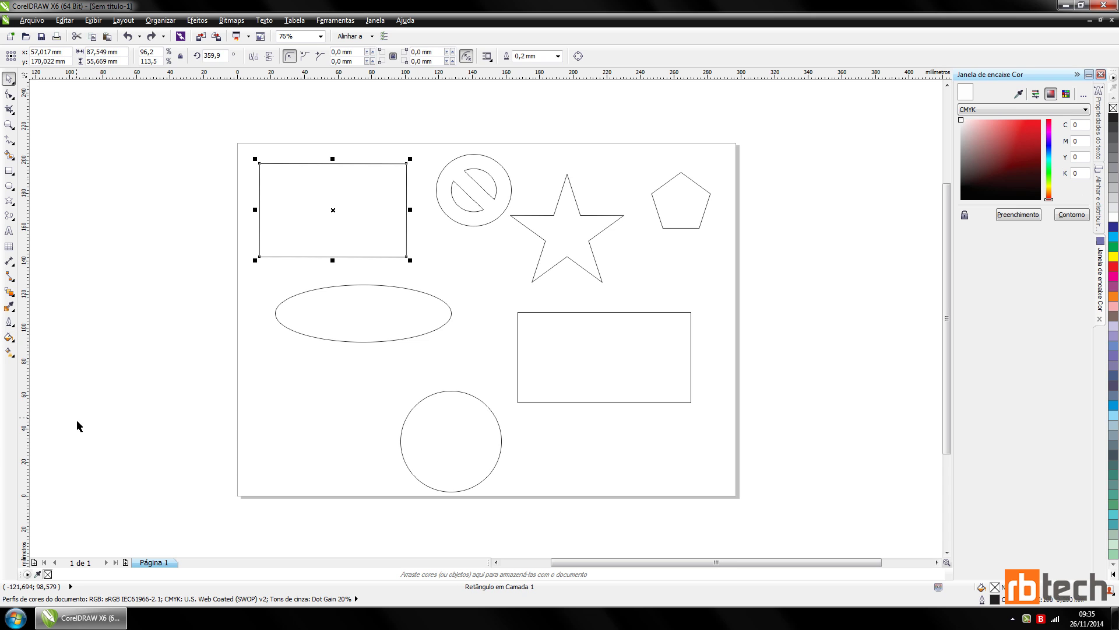
mouse_move(991, 138)
mouse_down()
mouse_move(1032, 158)
mouse_move(1022, 140)
mouse_move(1002, 142)
mouse_move(1005, 171)
mouse_move(1042, 146)
mouse_move(1036, 164)
mouse_move(1049, 144)
mouse_move(1057, 164)
mouse_up()
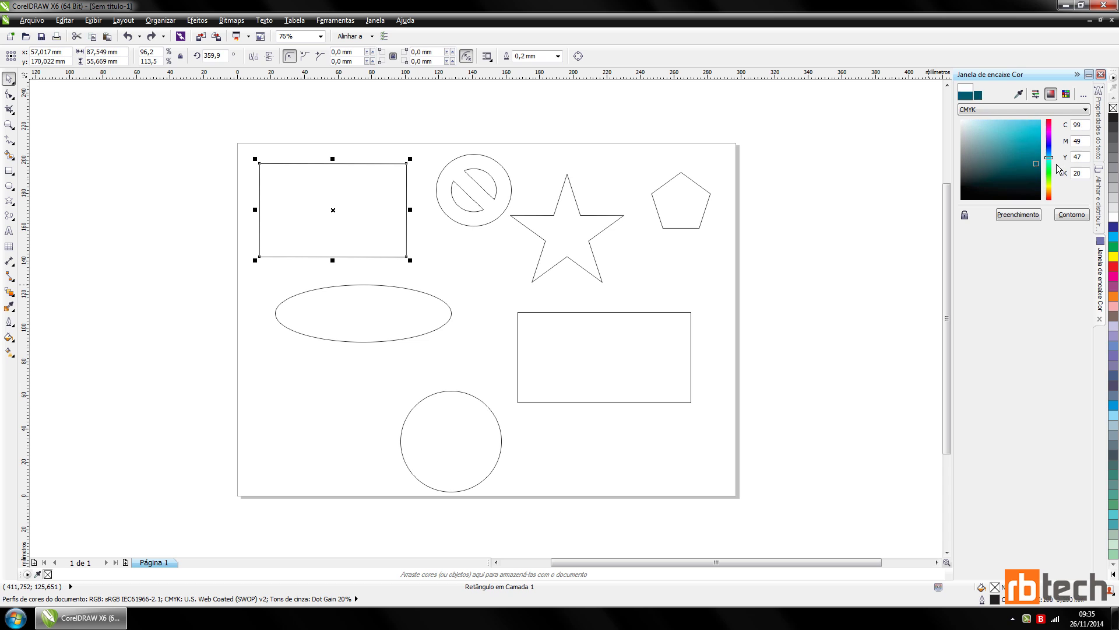
drag(988, 155, 1033, 145)
click(1028, 220)
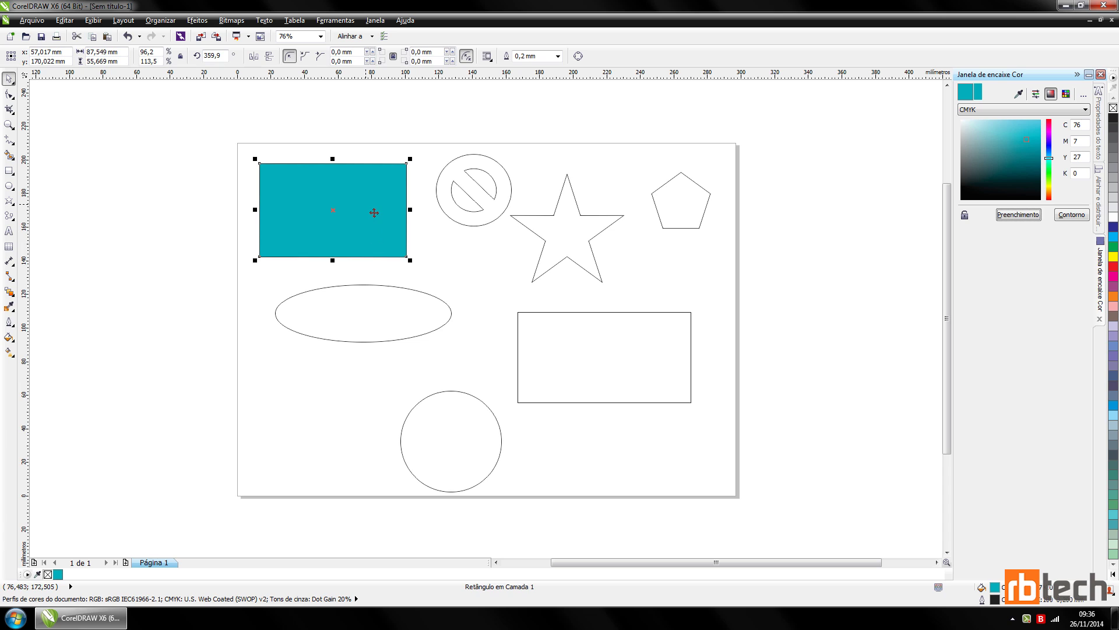
Apply a green outline colour, CMYK 89, 18, 100, 6, to the teal rectangle.
click(1048, 167)
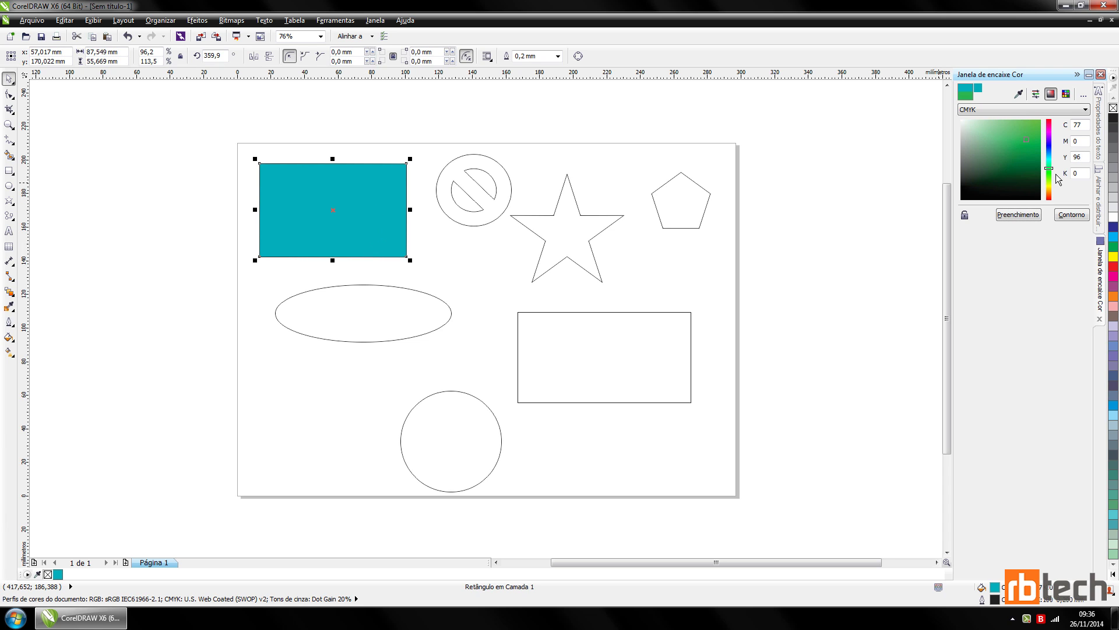
click(1030, 182)
click(1026, 154)
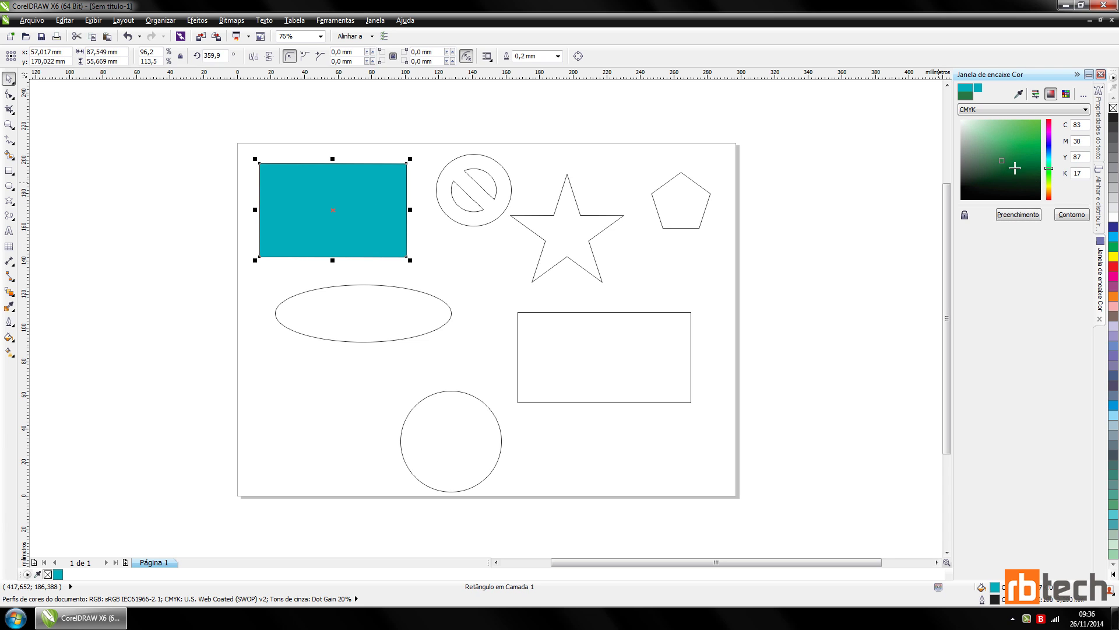
click(1077, 220)
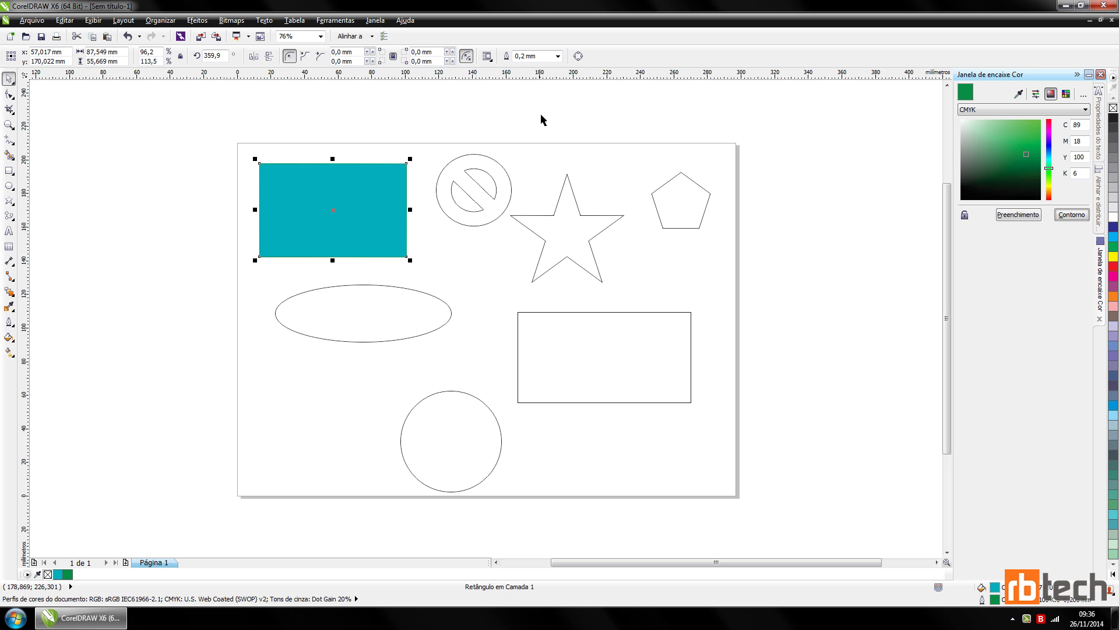
Set the teal rectangle's outline width to 1 mm.
click(560, 57)
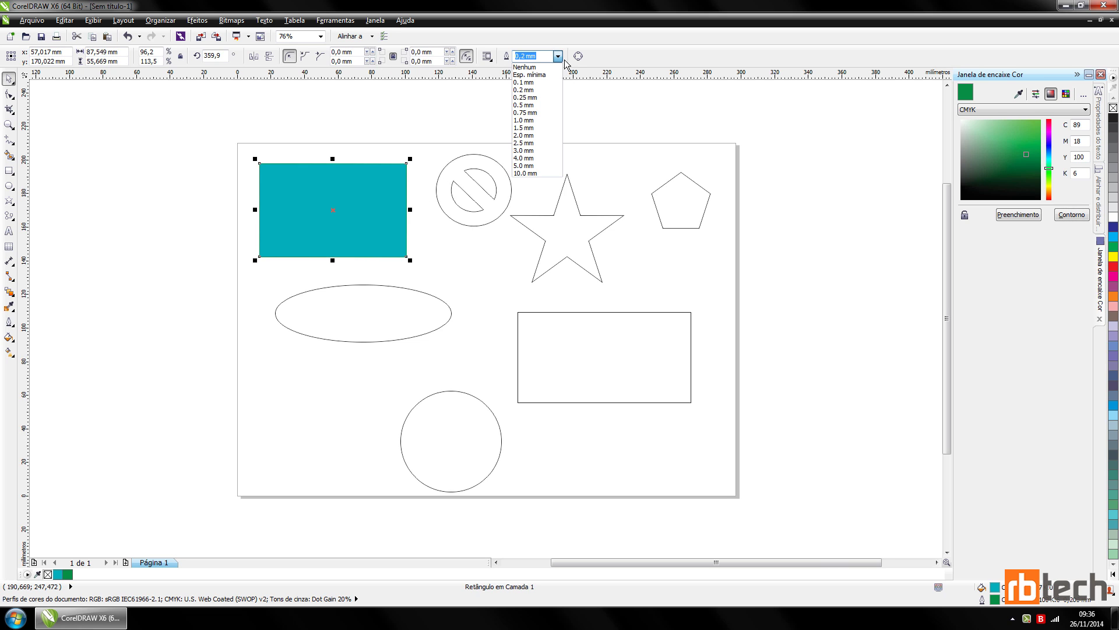
click(565, 60)
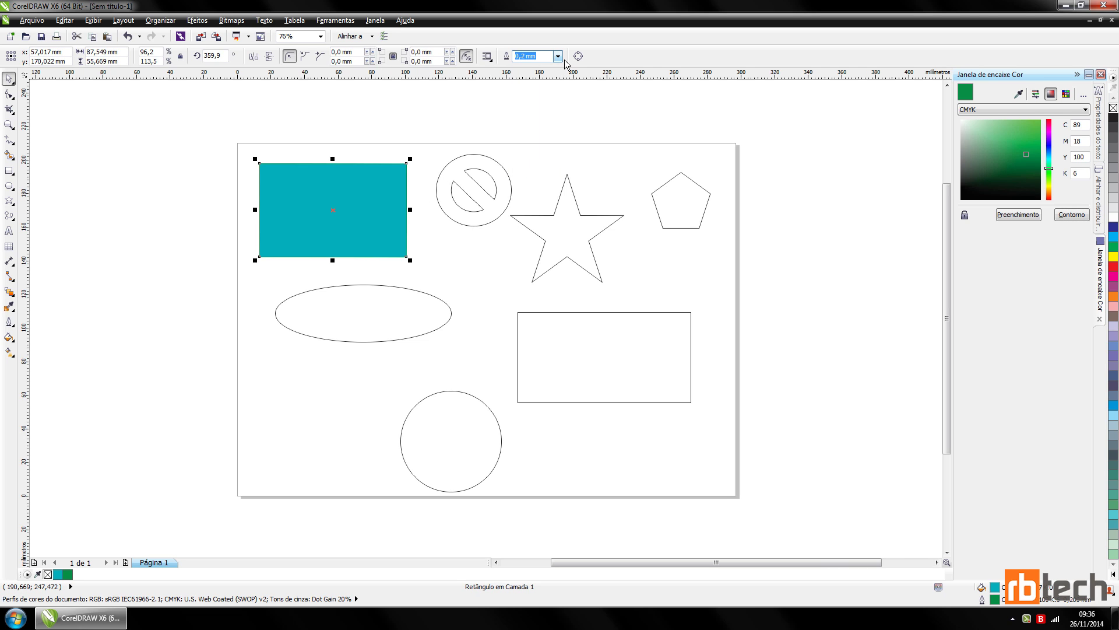
click(10, 322)
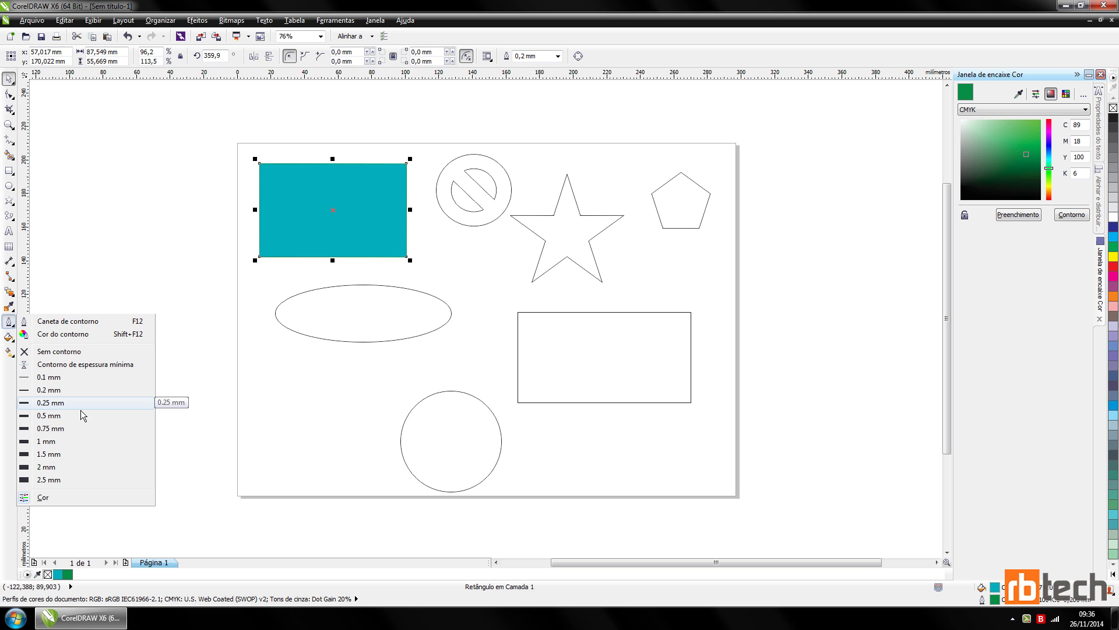
click(72, 443)
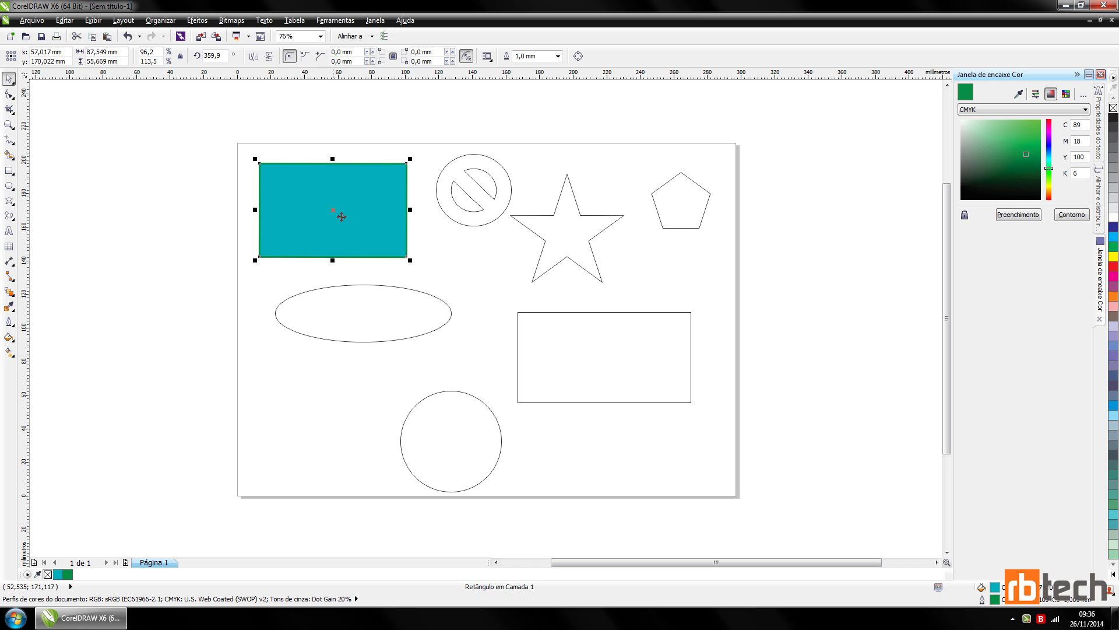
Set the teal rectangle's outline width to 2 mm.
click(558, 56)
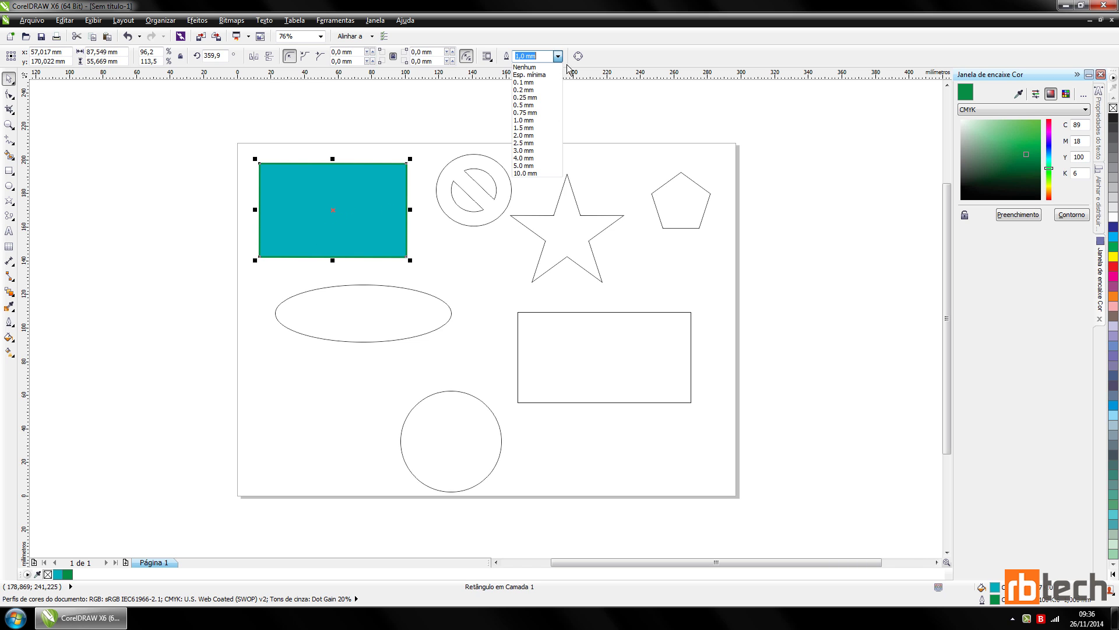
click(535, 136)
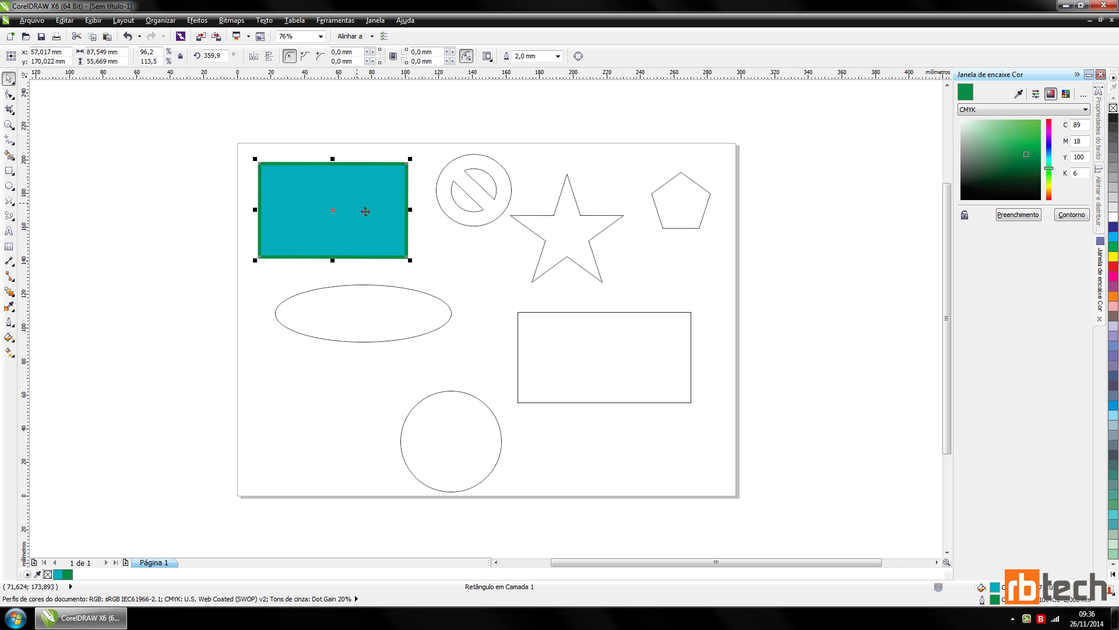
click(9, 337)
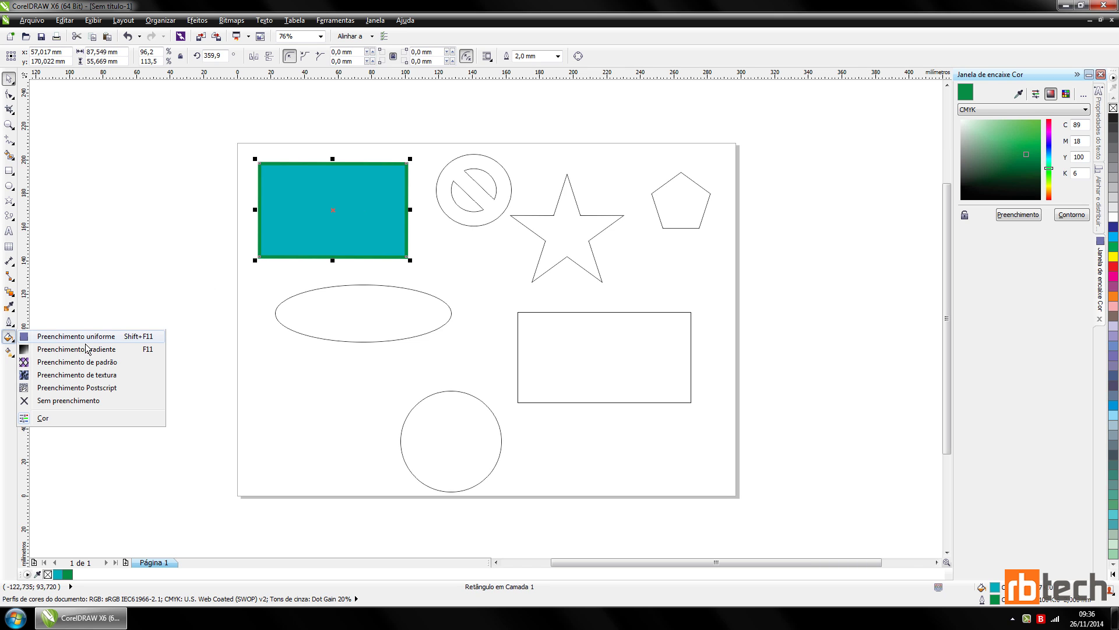
click(568, 344)
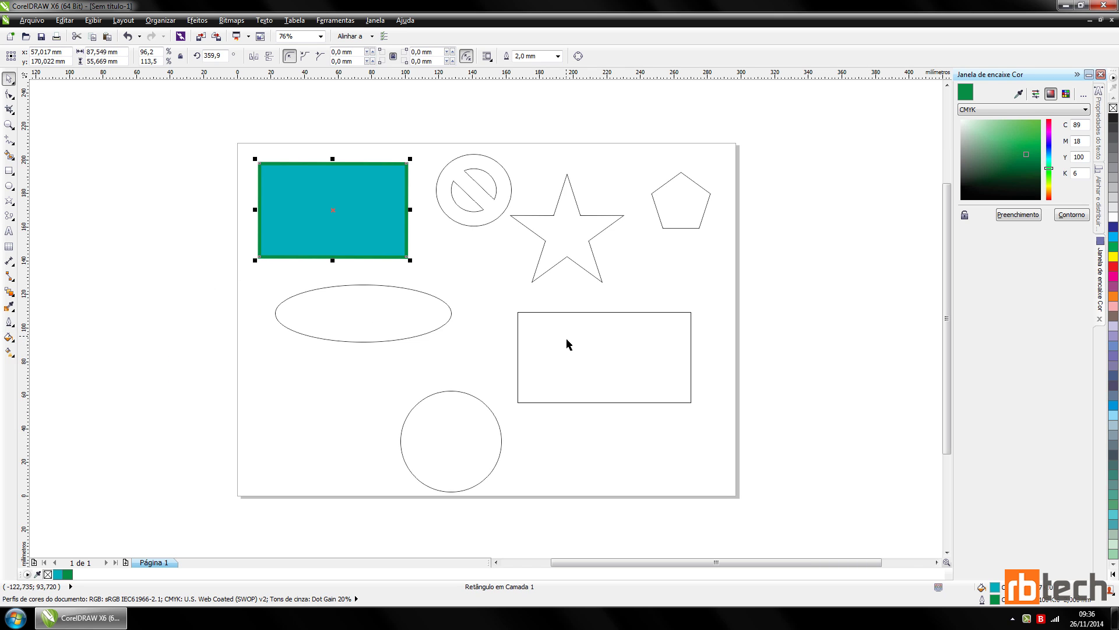
Fill the large lower rectangle with red and give it a cyan outline 2 mm wide.
click(566, 340)
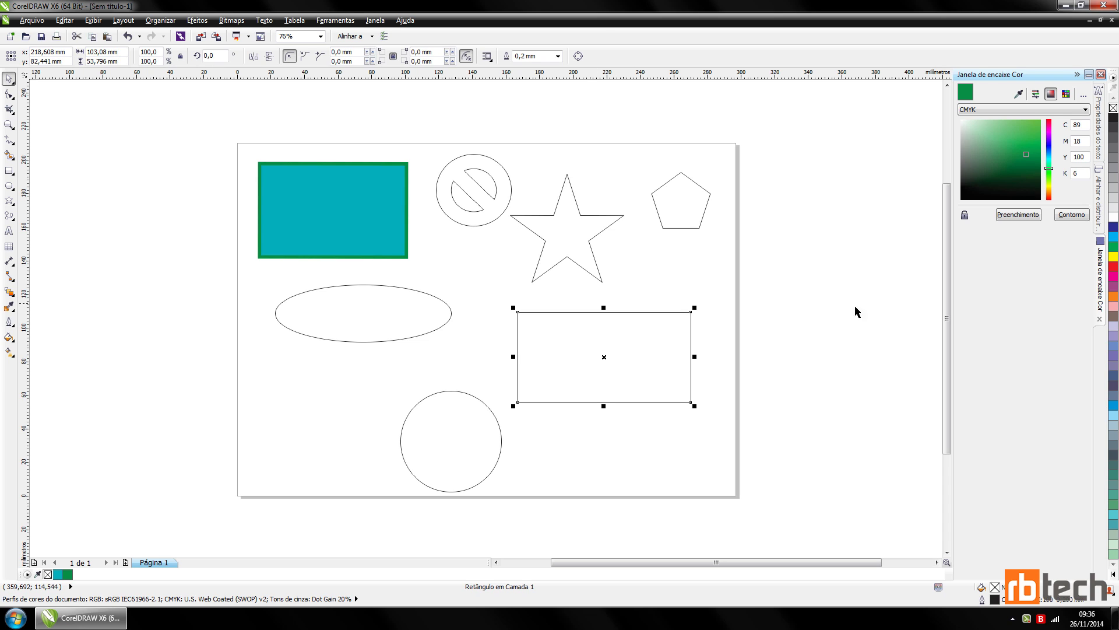
click(1116, 273)
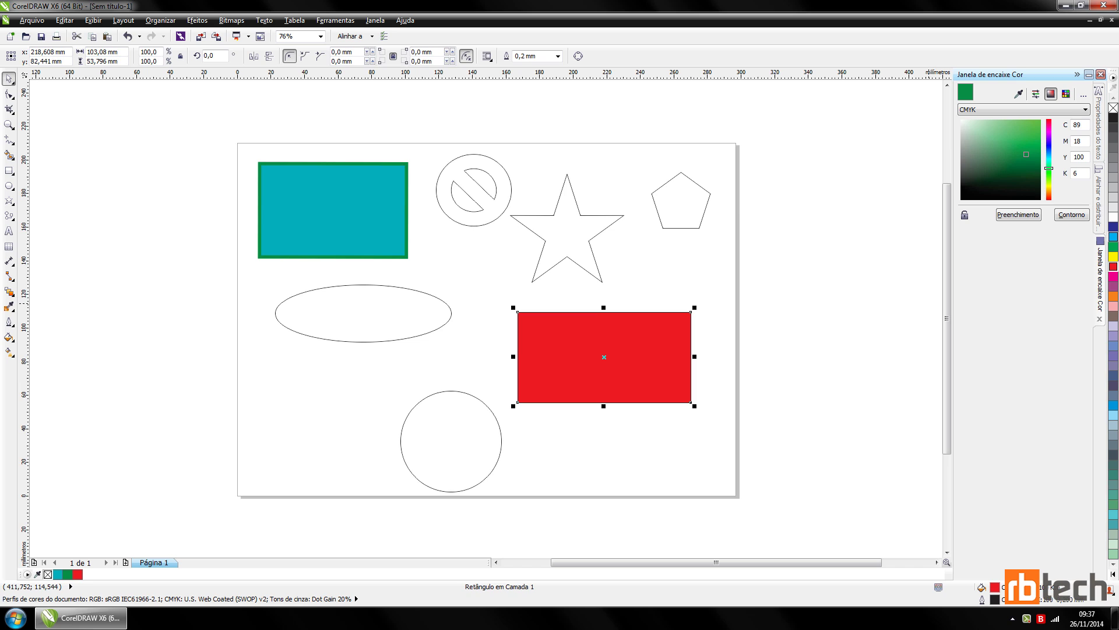
right_click(1113, 236)
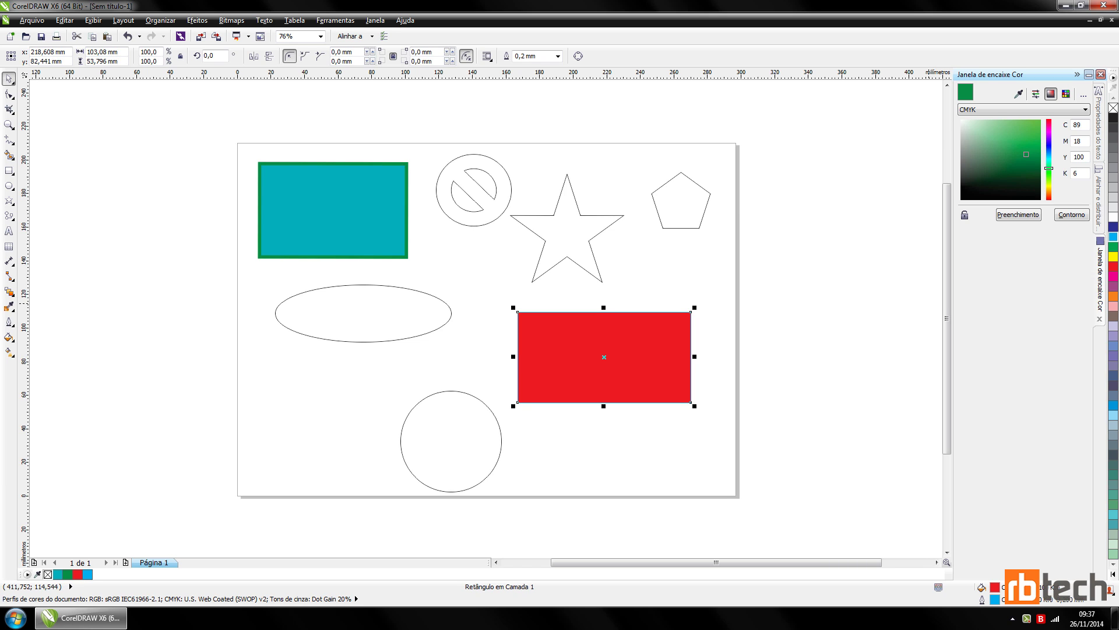
click(558, 56)
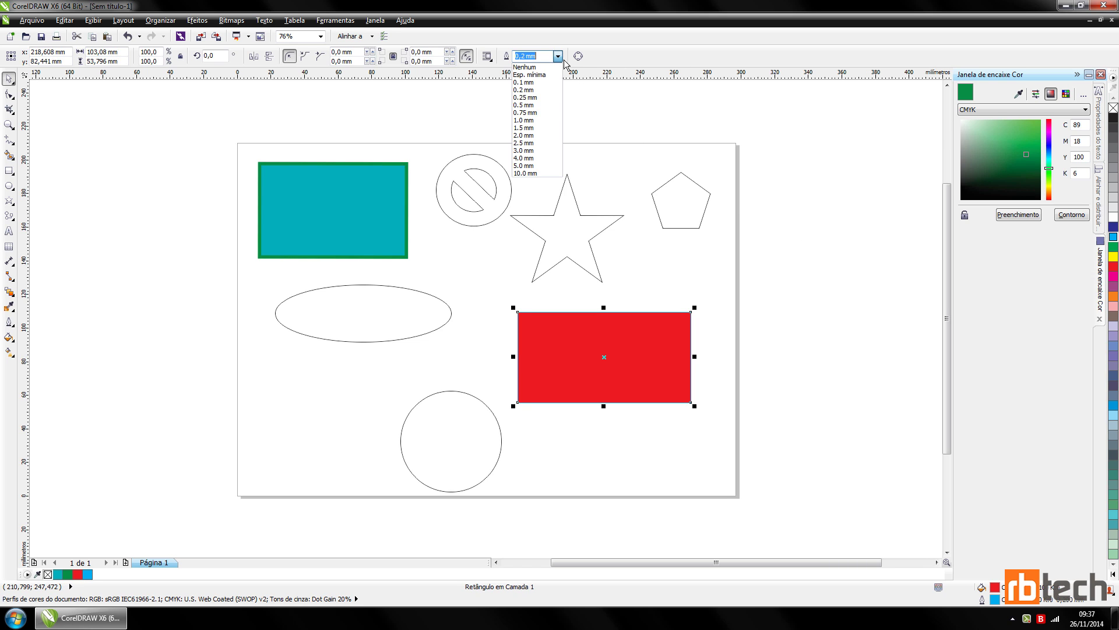
click(539, 136)
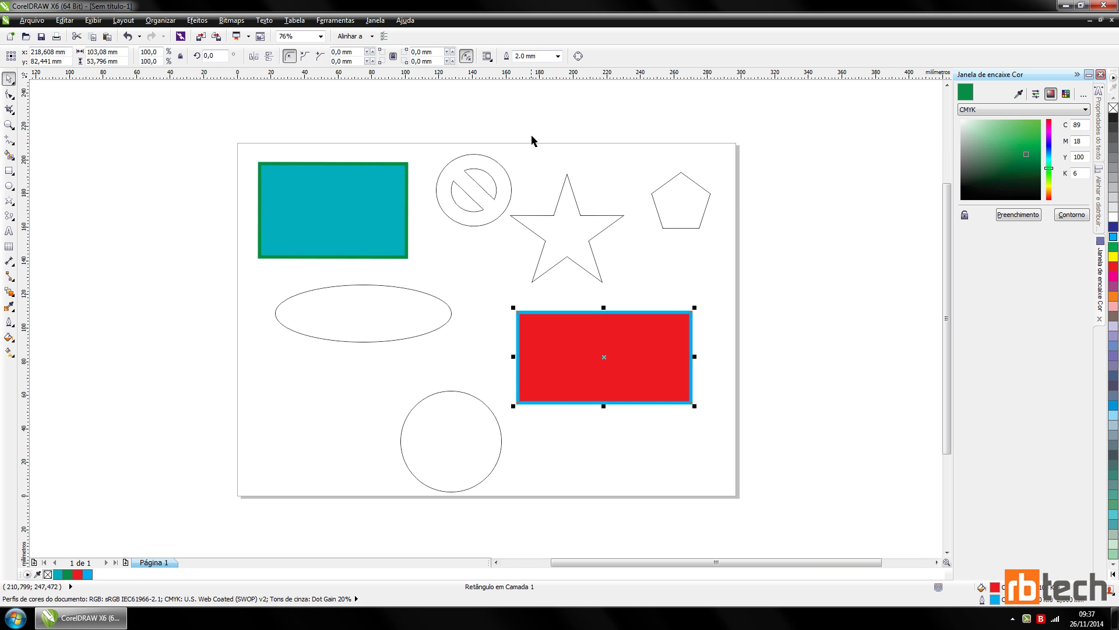
Recolour the red rectangle's outline orange, pink and finally brown, and change its fill to purple.
right_click(1113, 296)
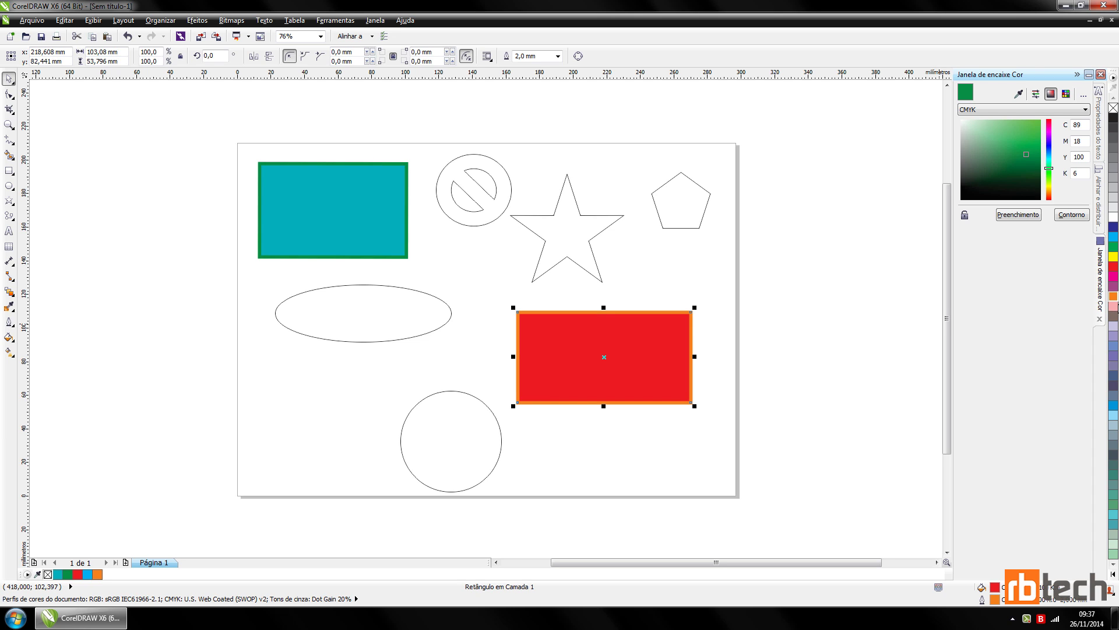
right_click(1112, 305)
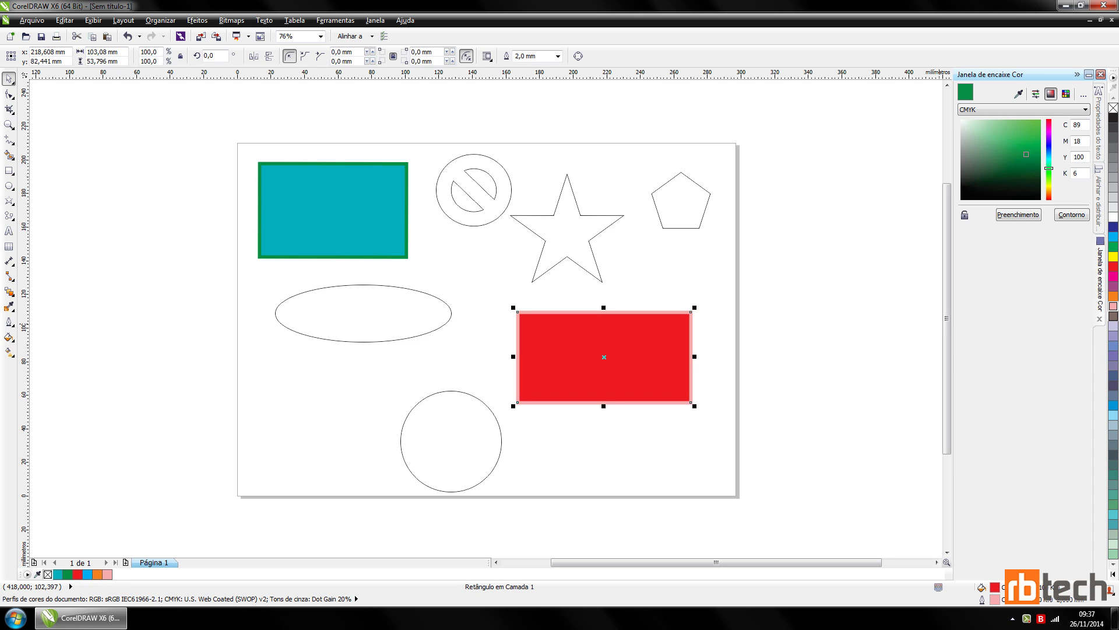
right_click(1113, 315)
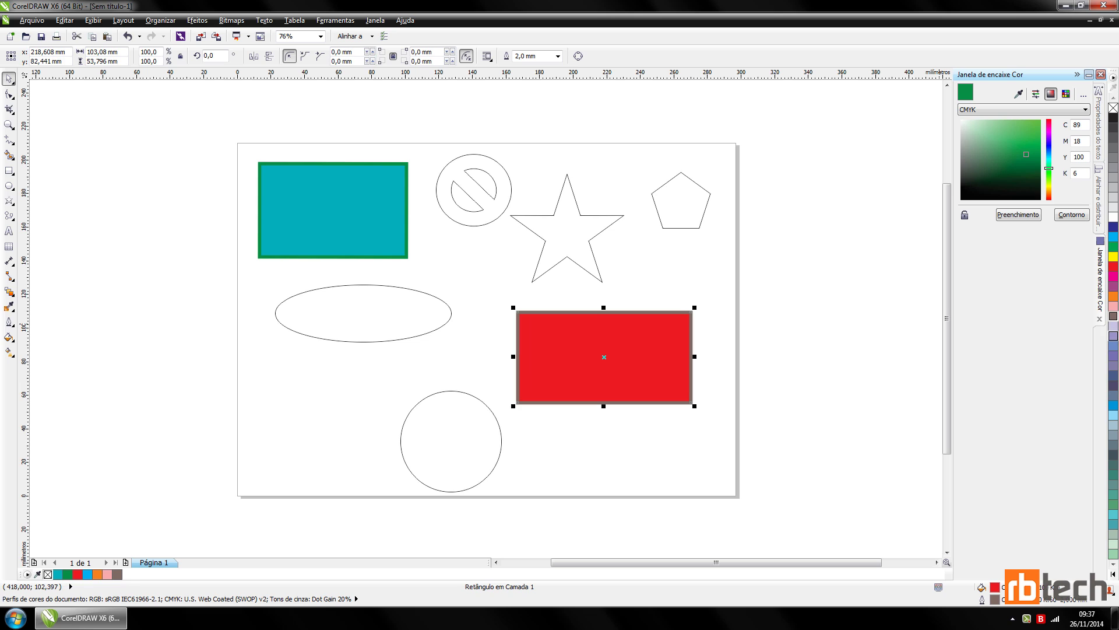
click(1113, 336)
click(1113, 355)
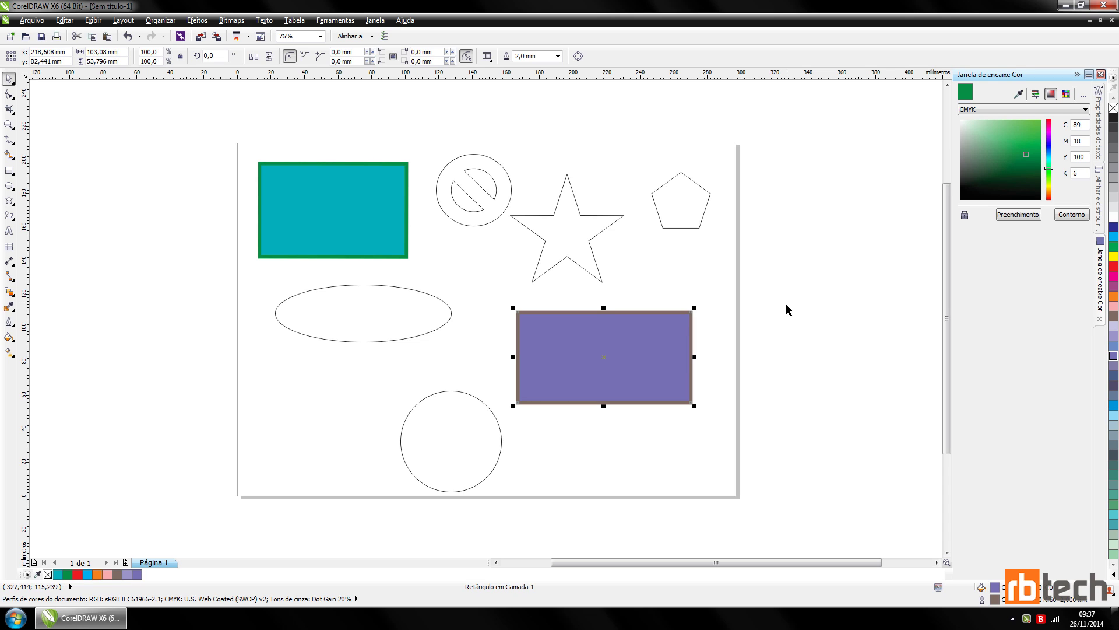
Start a gradient fill for the ellipse, trying the square type before setting the type to radial.
key(Tab)
click(306, 383)
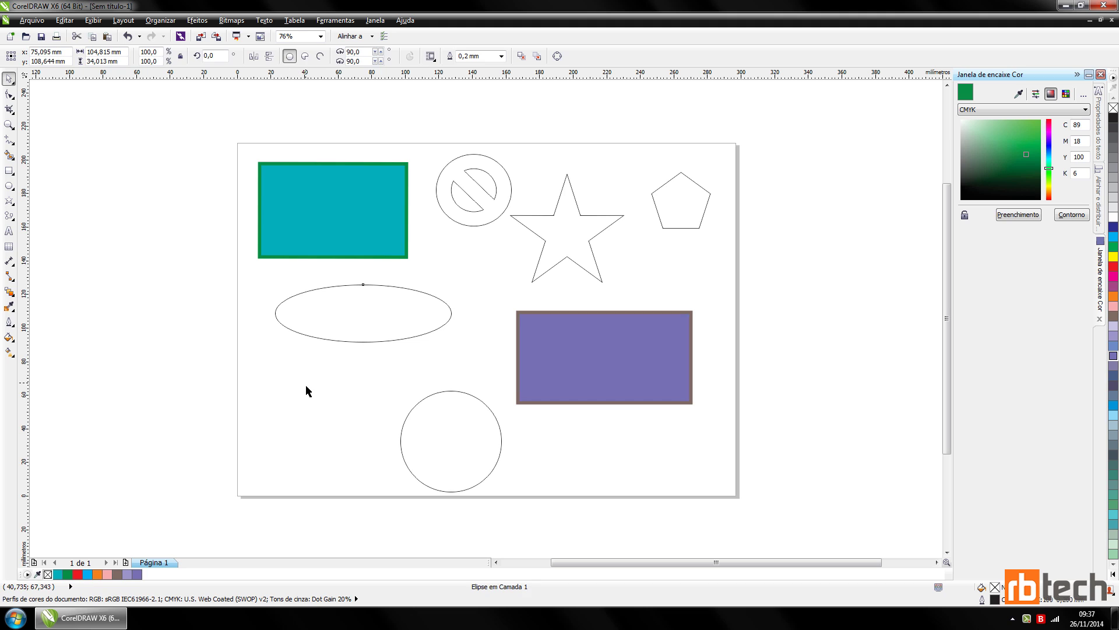
click(342, 305)
click(9, 338)
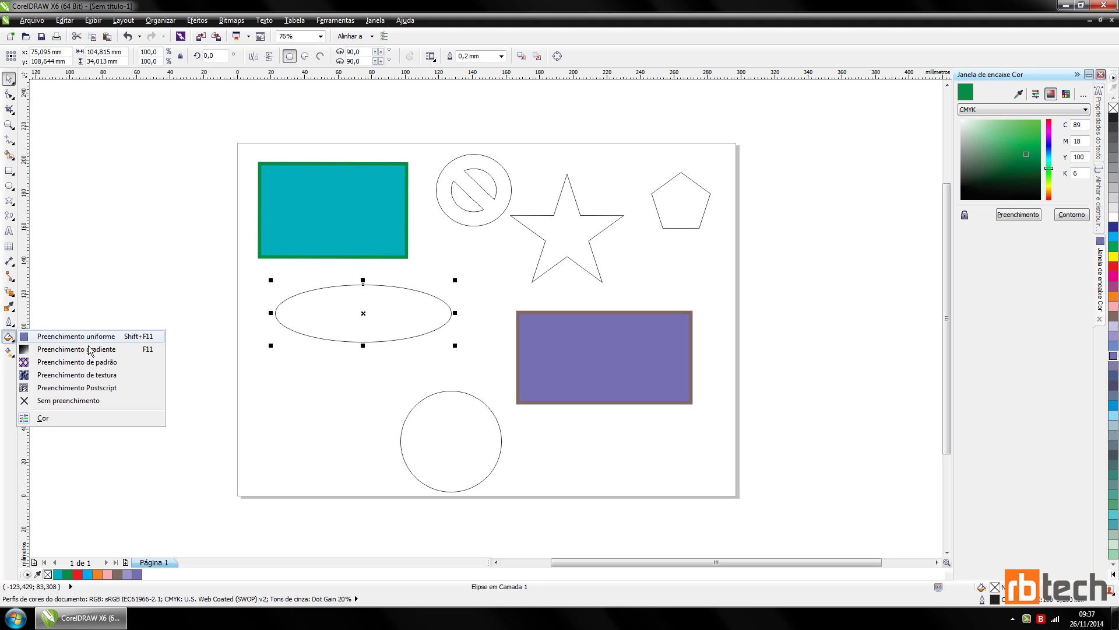
click(119, 355)
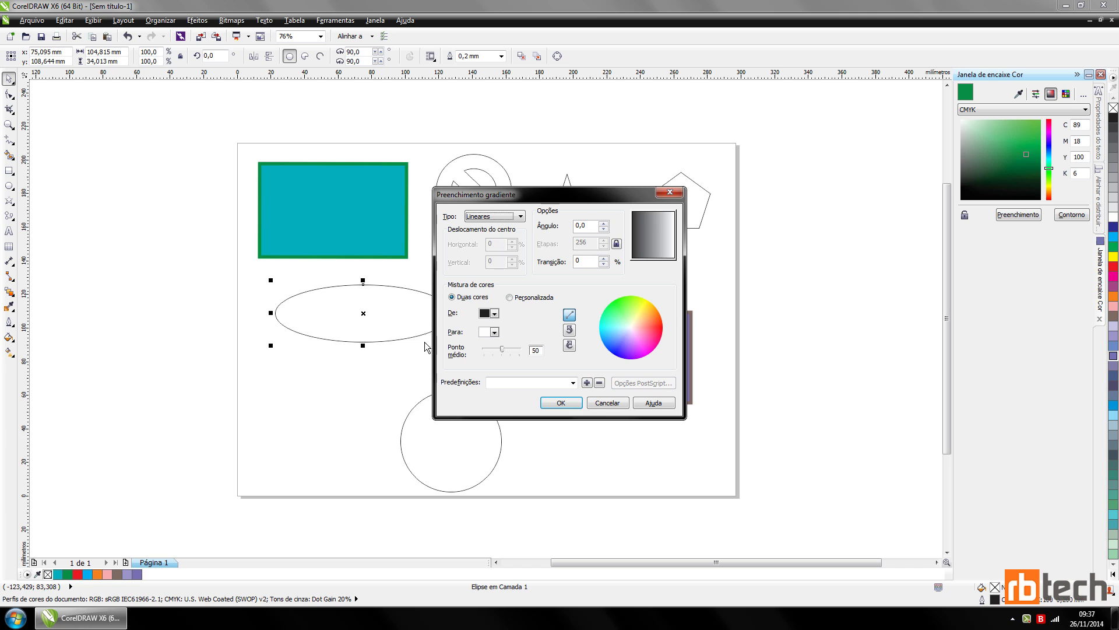
click(505, 218)
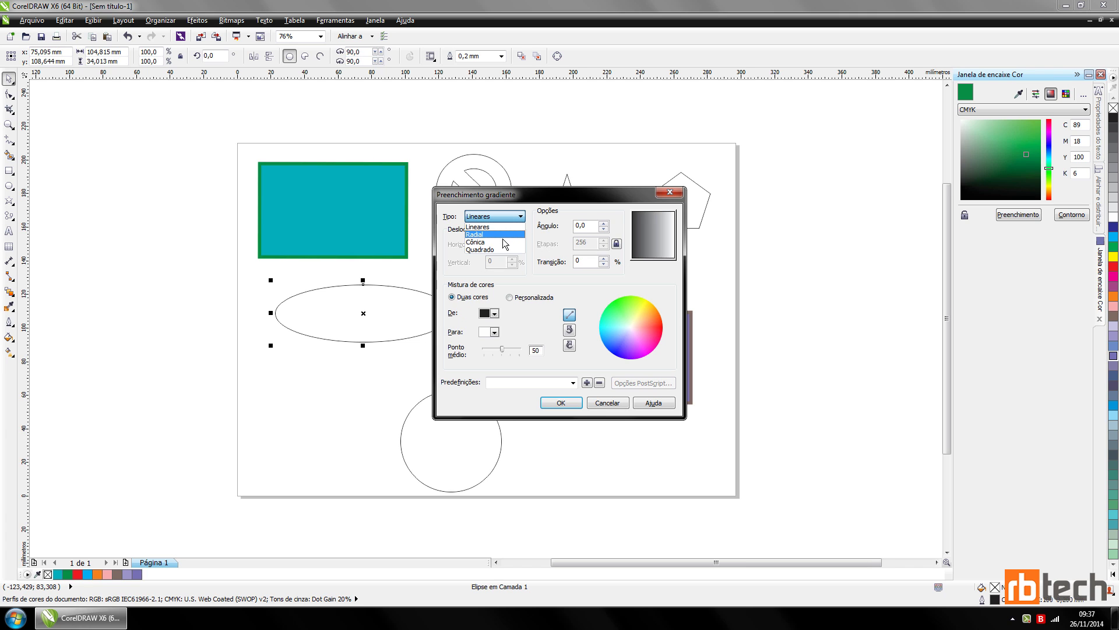
click(502, 250)
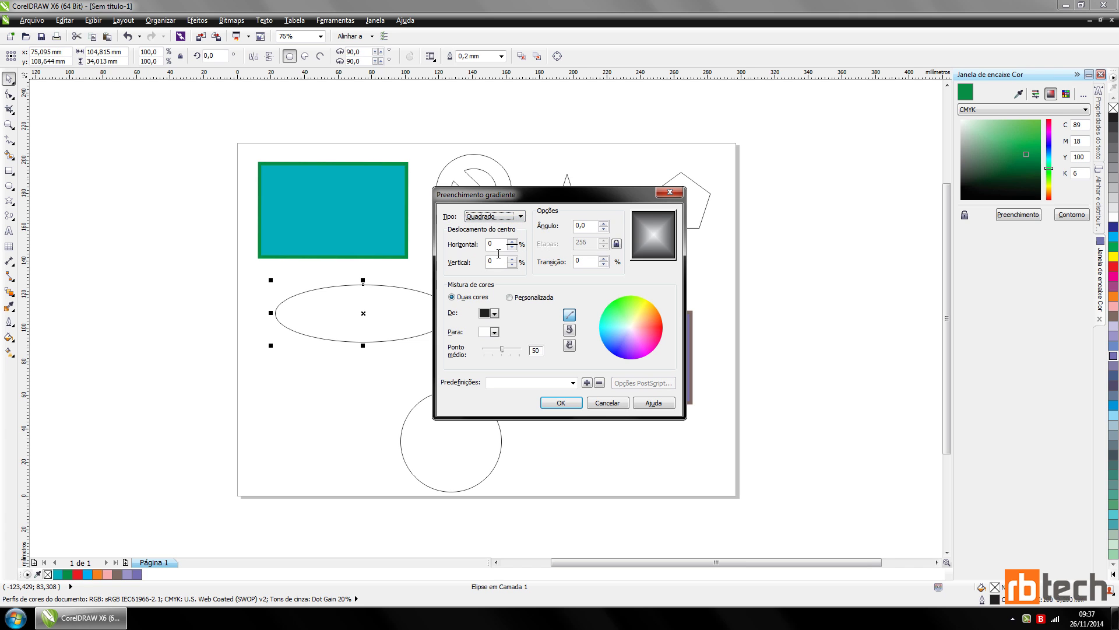
drag(528, 195, 613, 176)
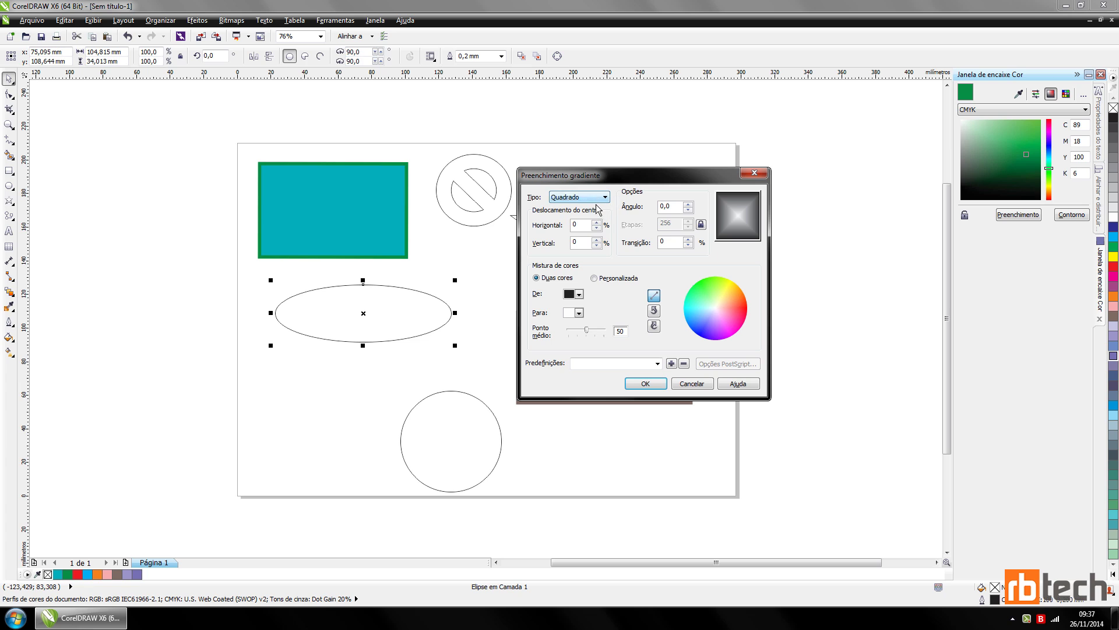
click(601, 197)
click(586, 215)
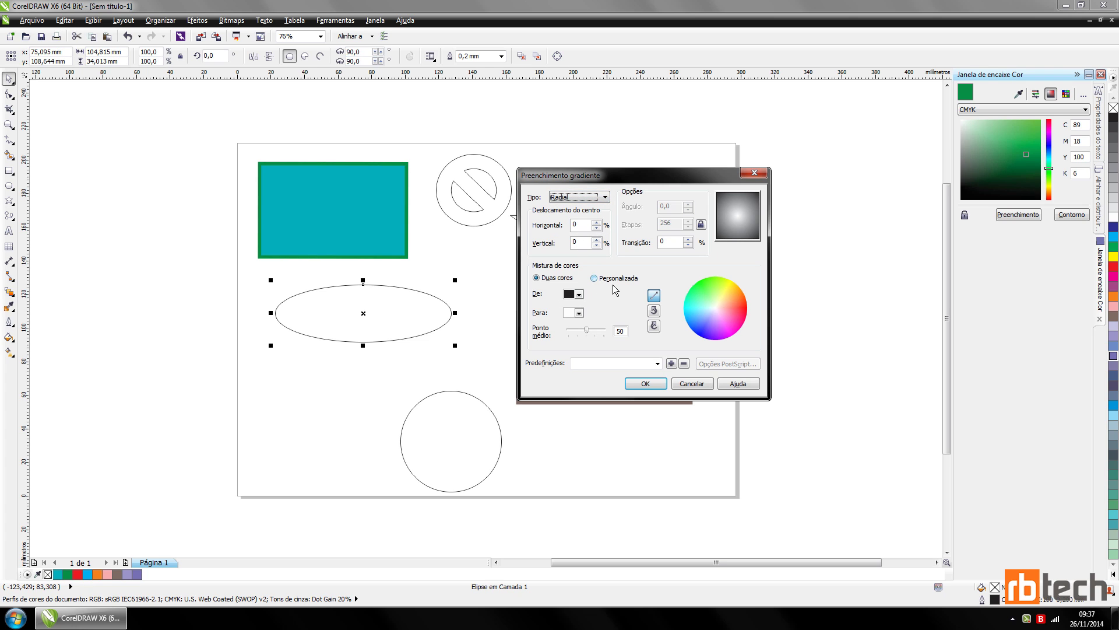
Set the ellipse's radial gradient to run from yellow to pink and apply it.
click(579, 295)
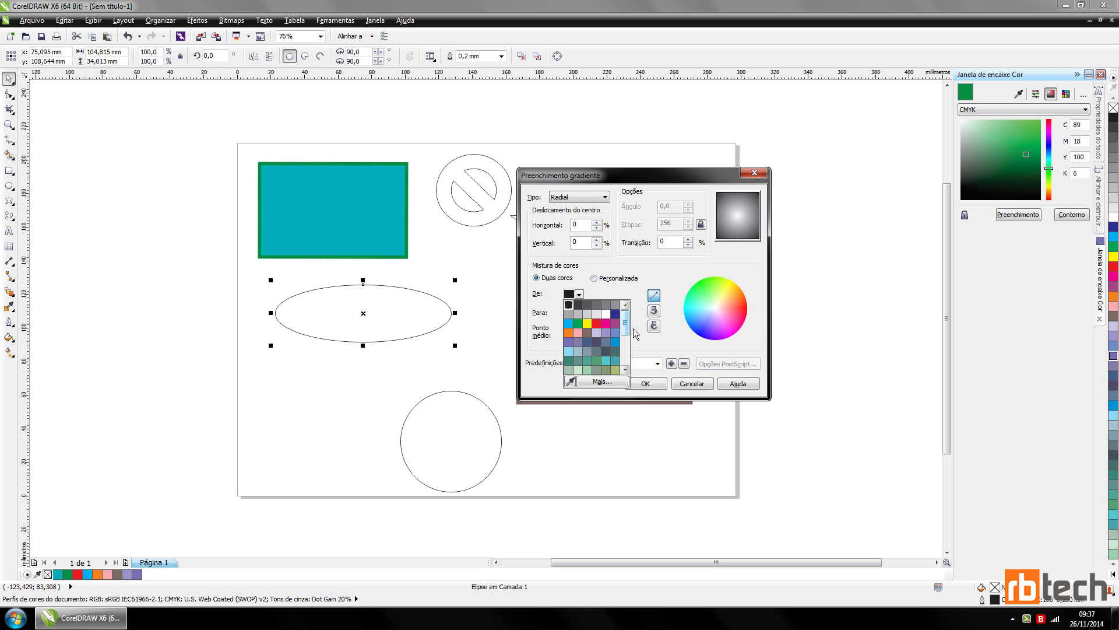
click(587, 323)
click(579, 313)
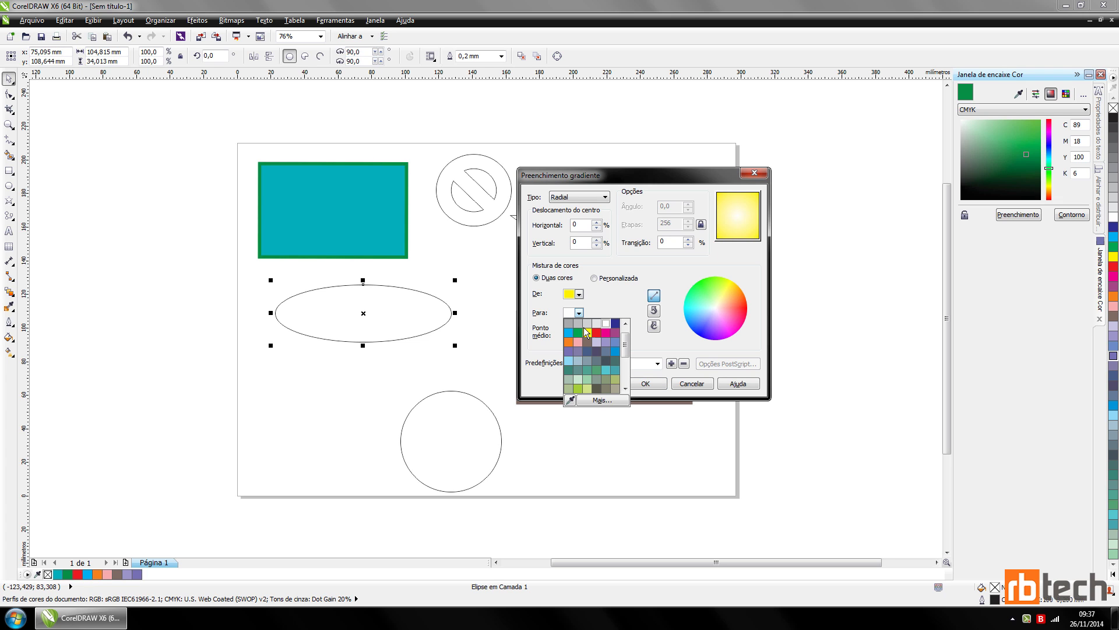
click(578, 342)
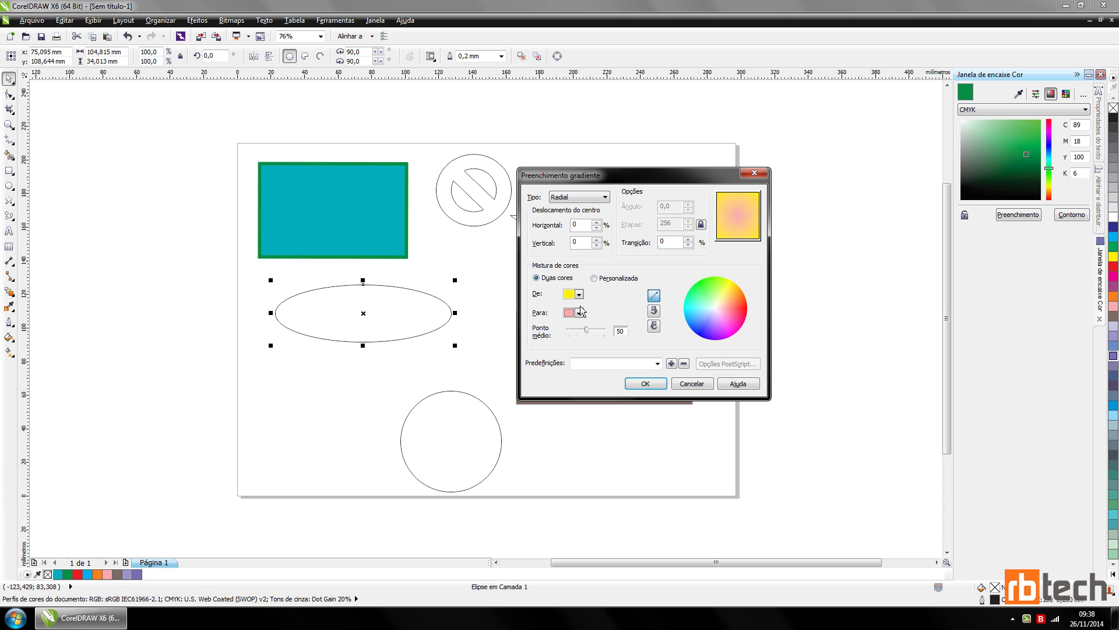
mouse_move(591, 337)
mouse_down()
mouse_move(608, 336)
mouse_move(588, 336)
mouse_up()
click(645, 383)
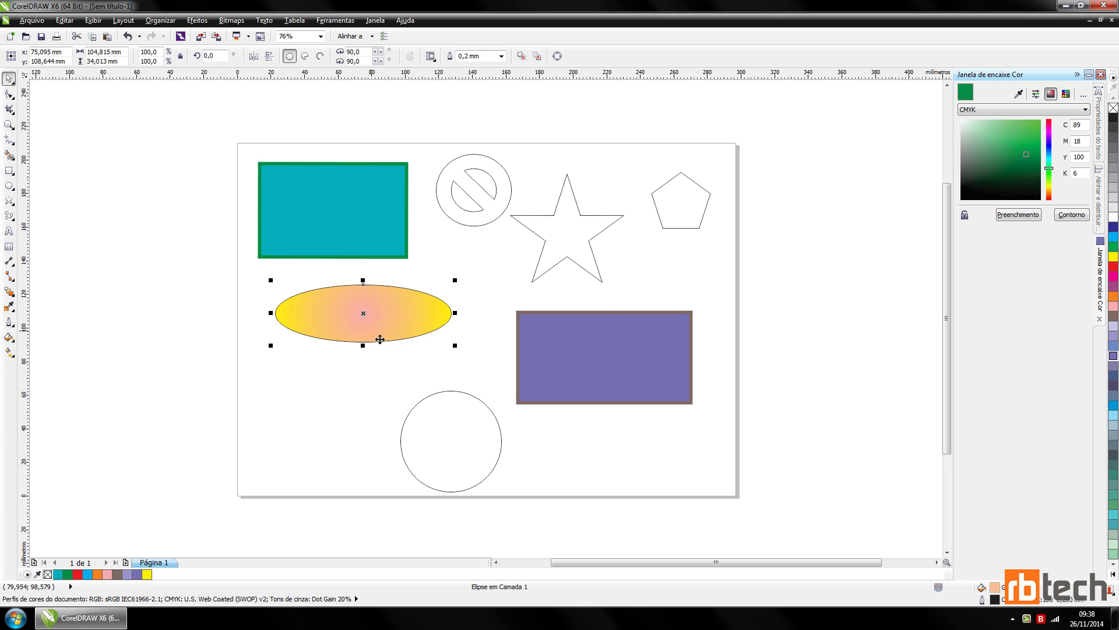
Move the circle to just below the ellipse and fill it with the full-colour pattern of red, blue and yellow ornaments.
click(440, 440)
drag(440, 439, 373, 420)
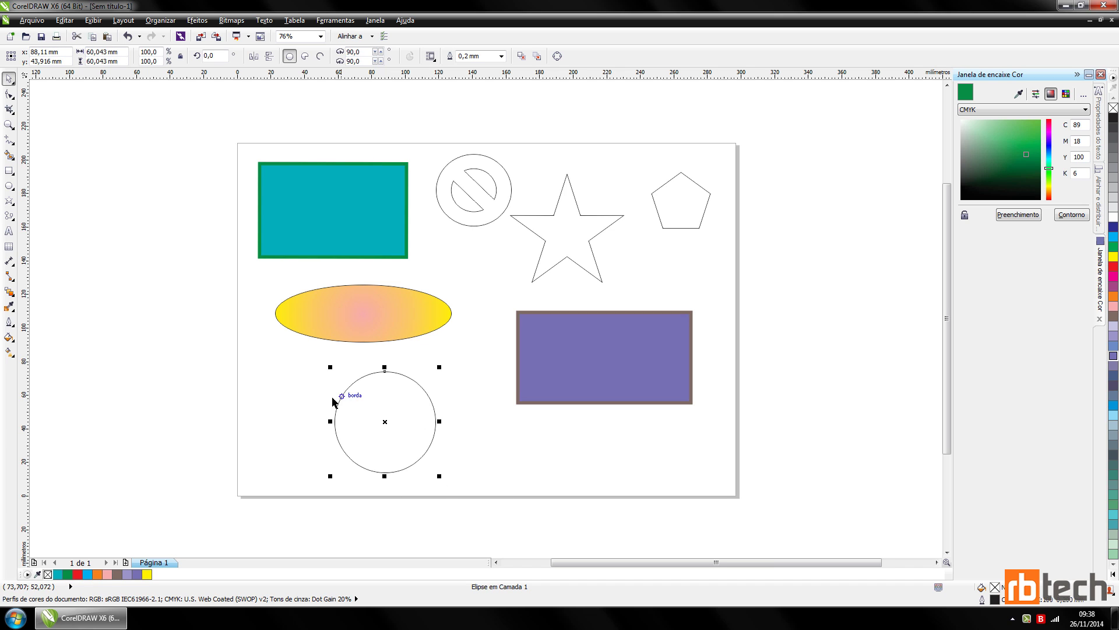
click(9, 337)
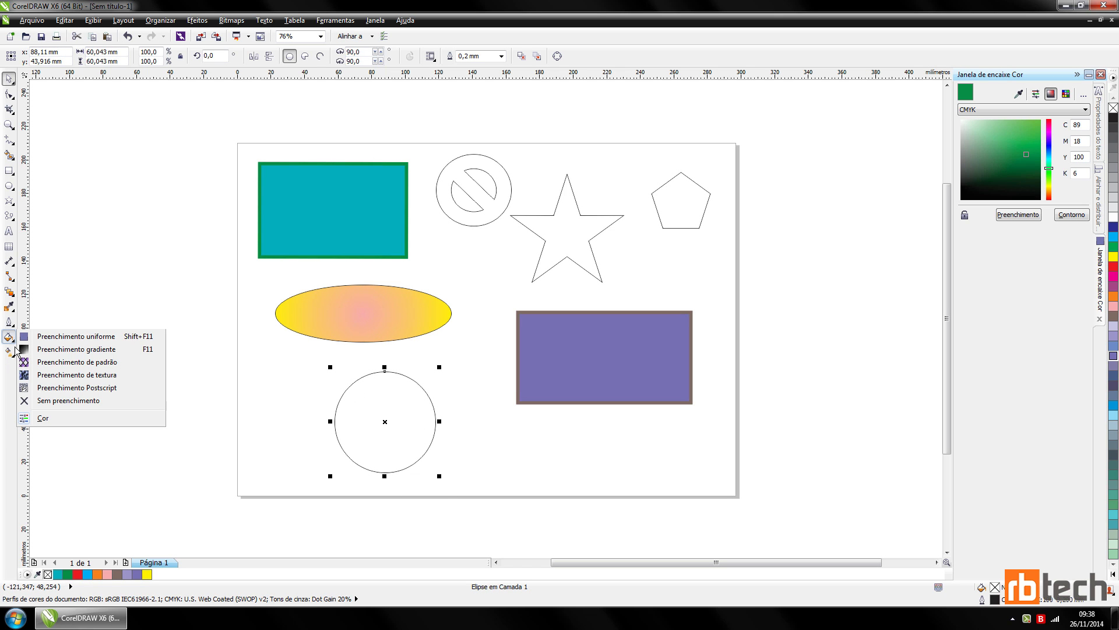
click(100, 367)
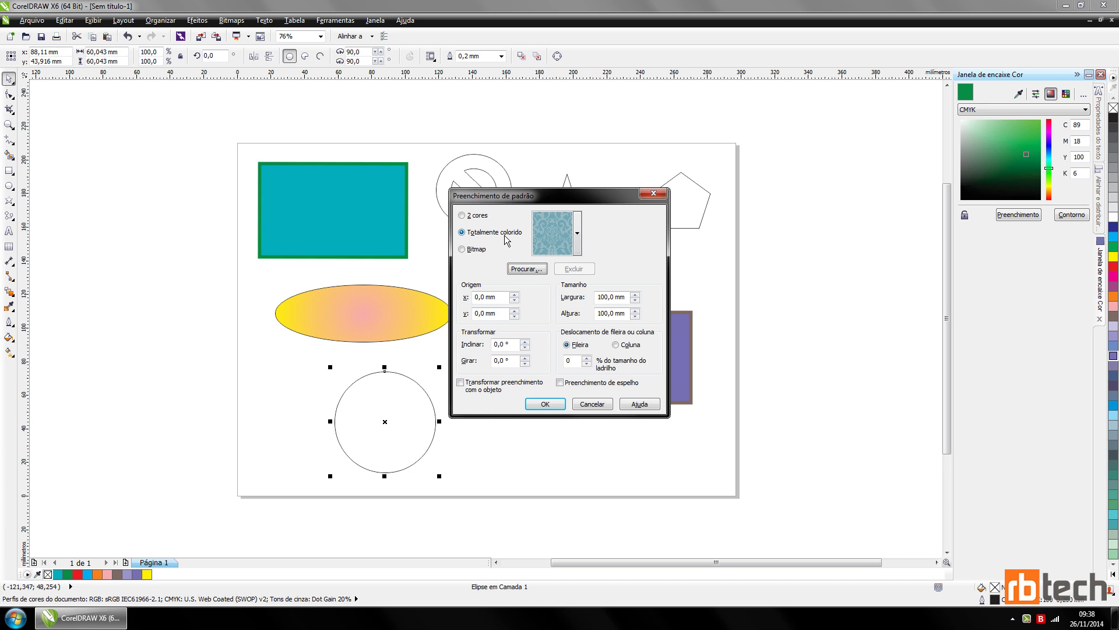
click(578, 233)
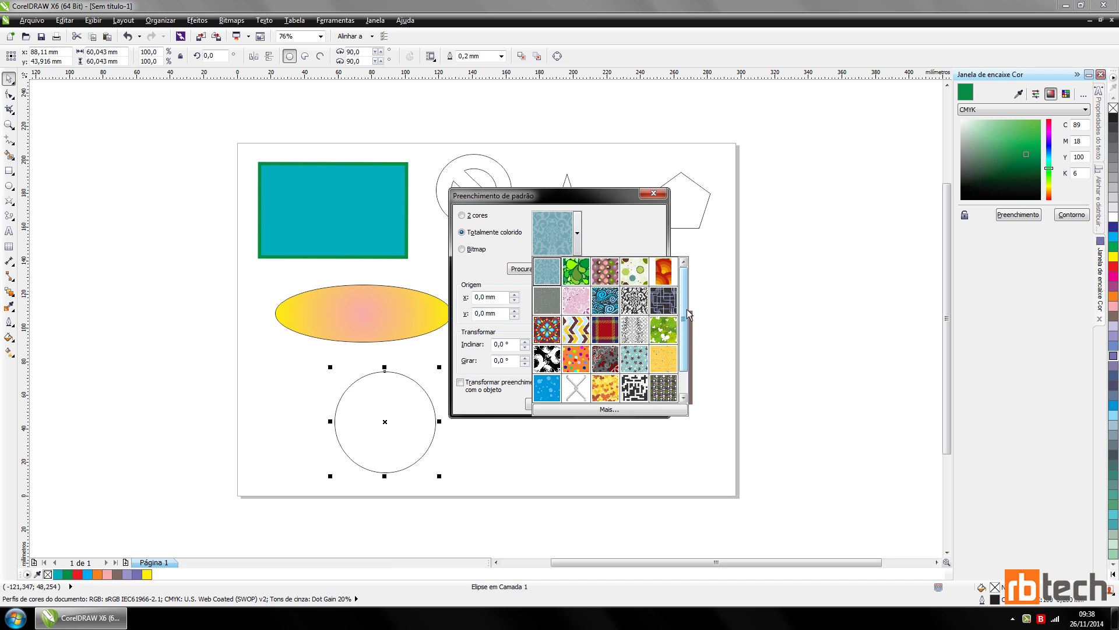
drag(686, 307, 690, 332)
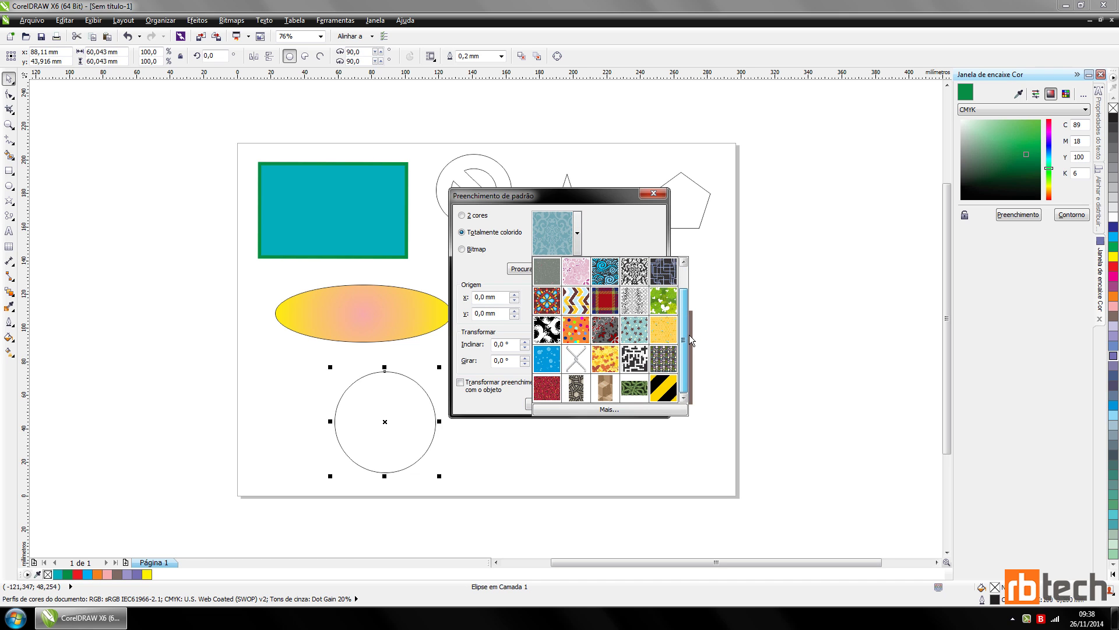
click(550, 303)
click(551, 408)
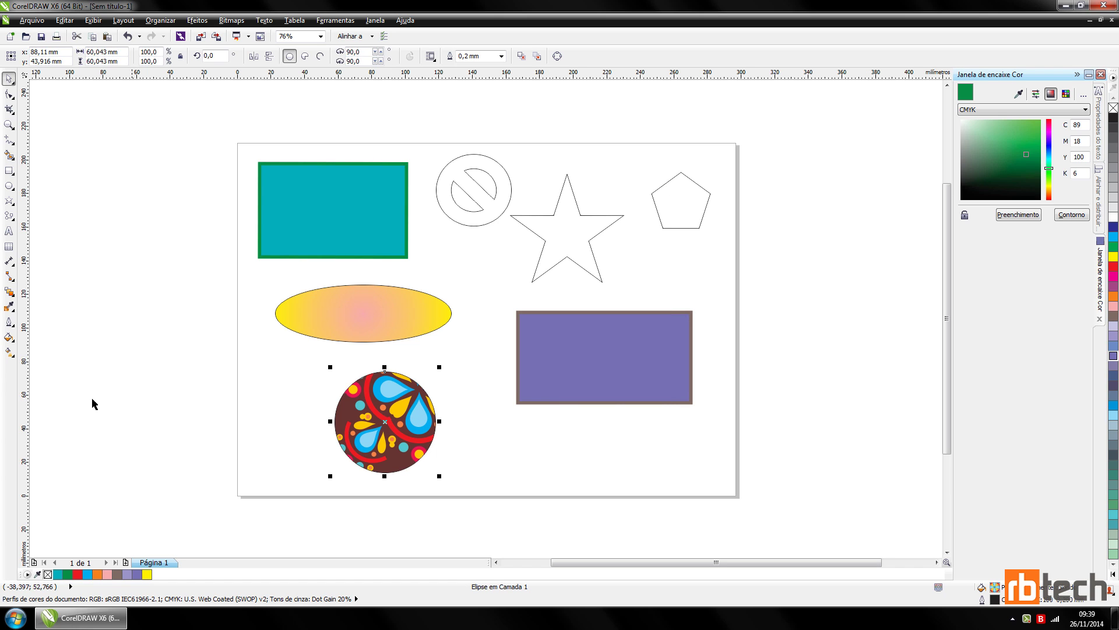
Try filling the circle with the red strawberry bitmap pattern and undo that fill.
click(10, 338)
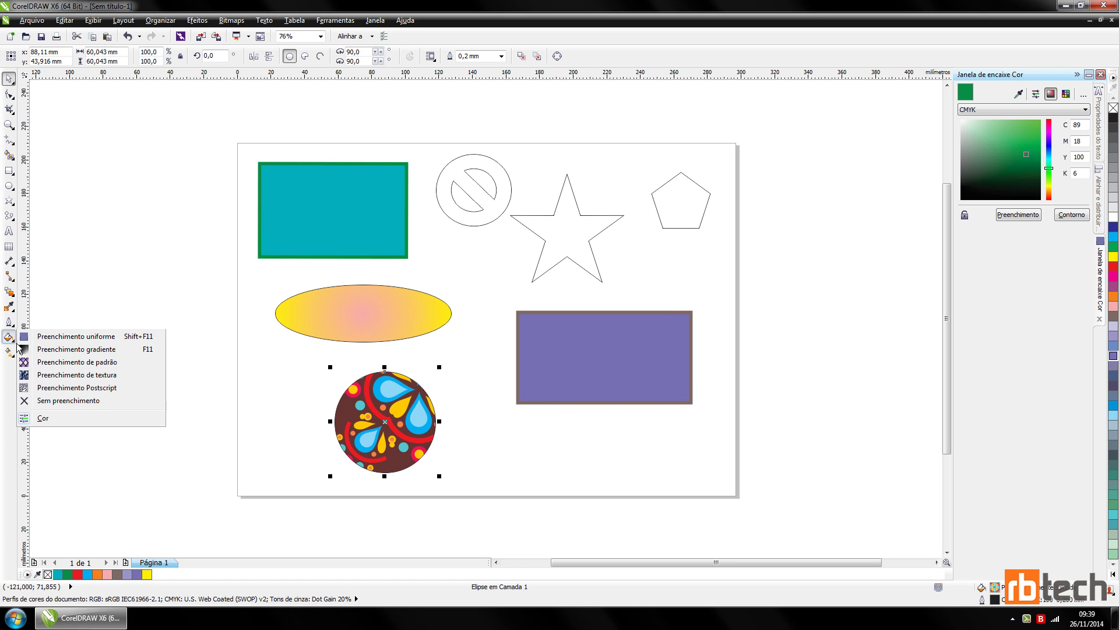
click(98, 364)
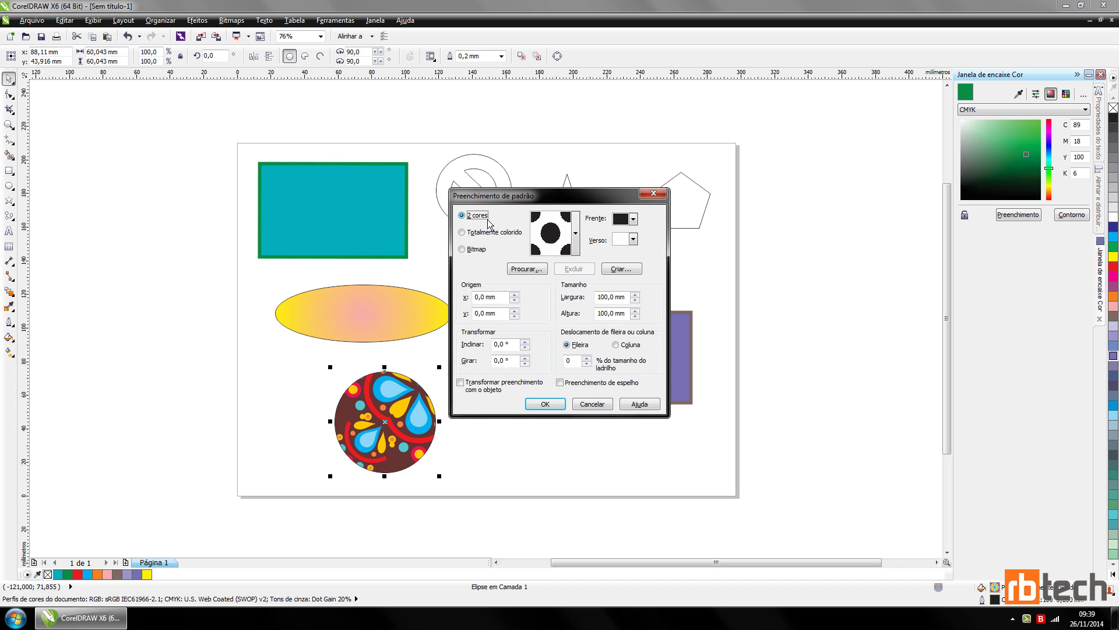
click(577, 244)
click(585, 248)
click(488, 251)
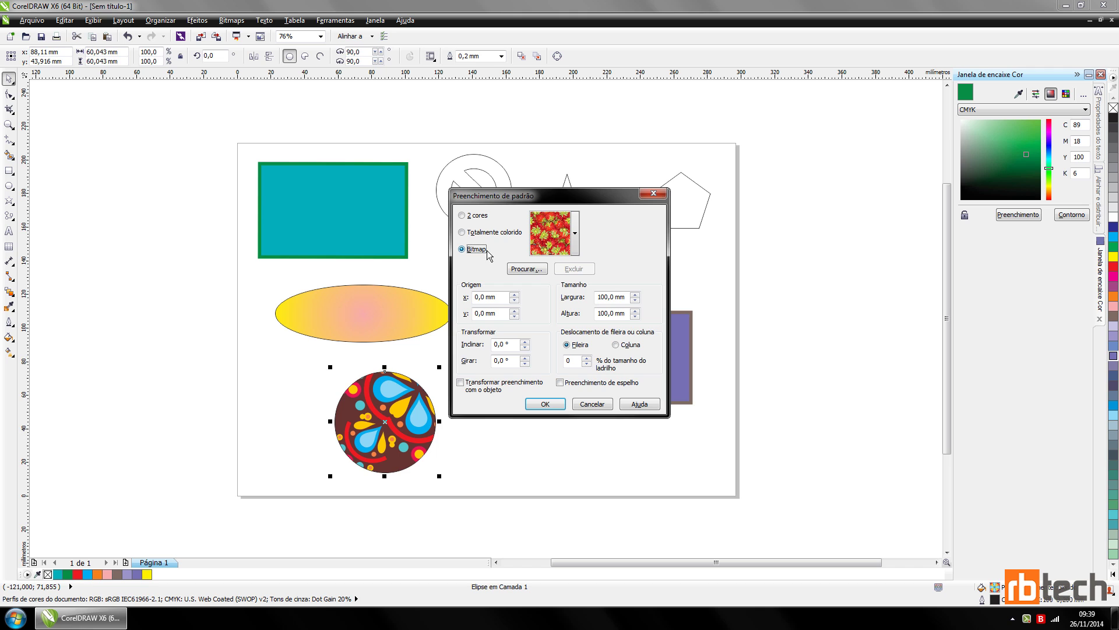
click(577, 235)
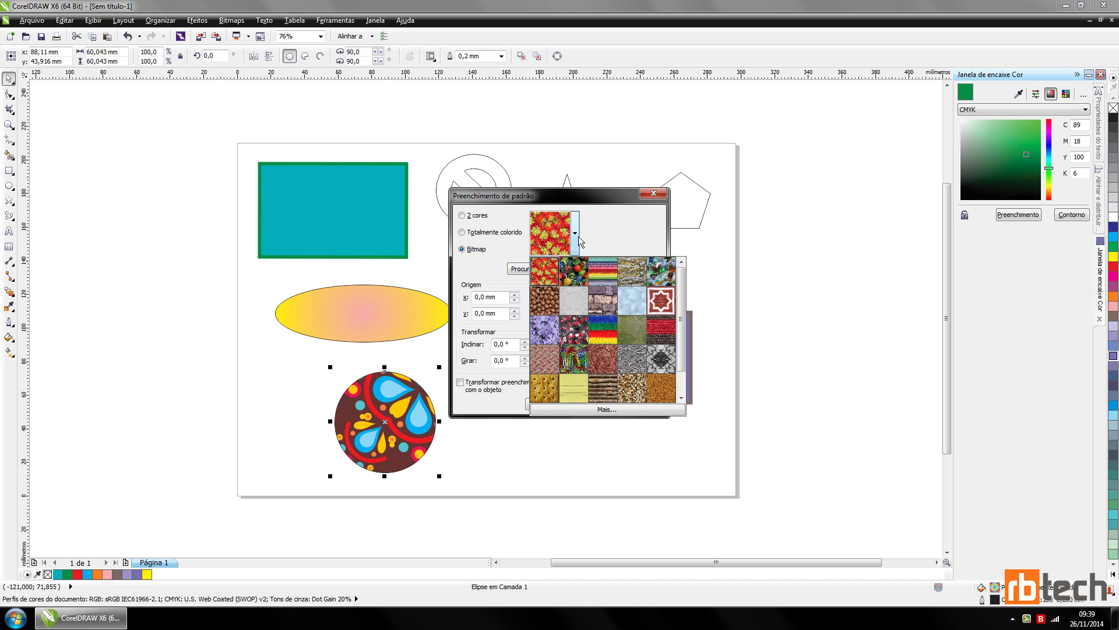
click(578, 237)
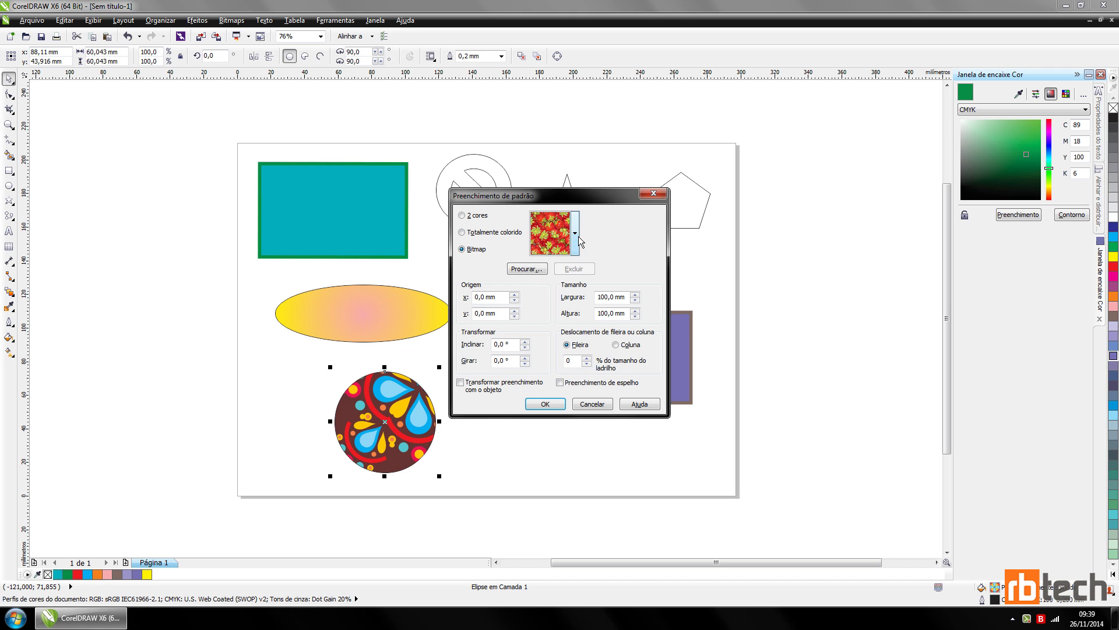
click(527, 268)
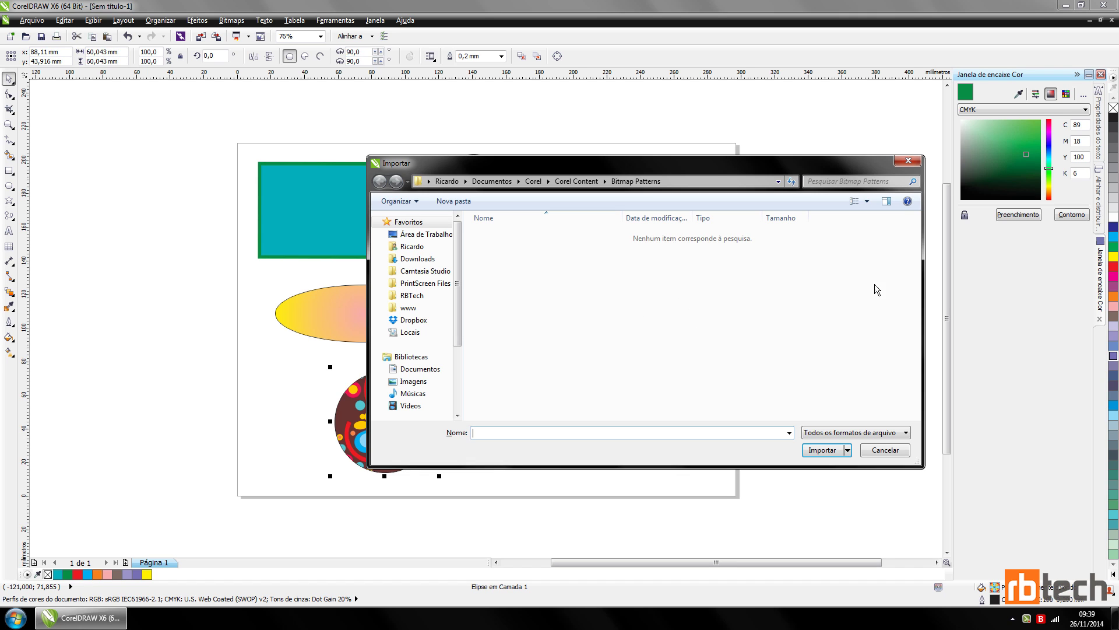
click(909, 162)
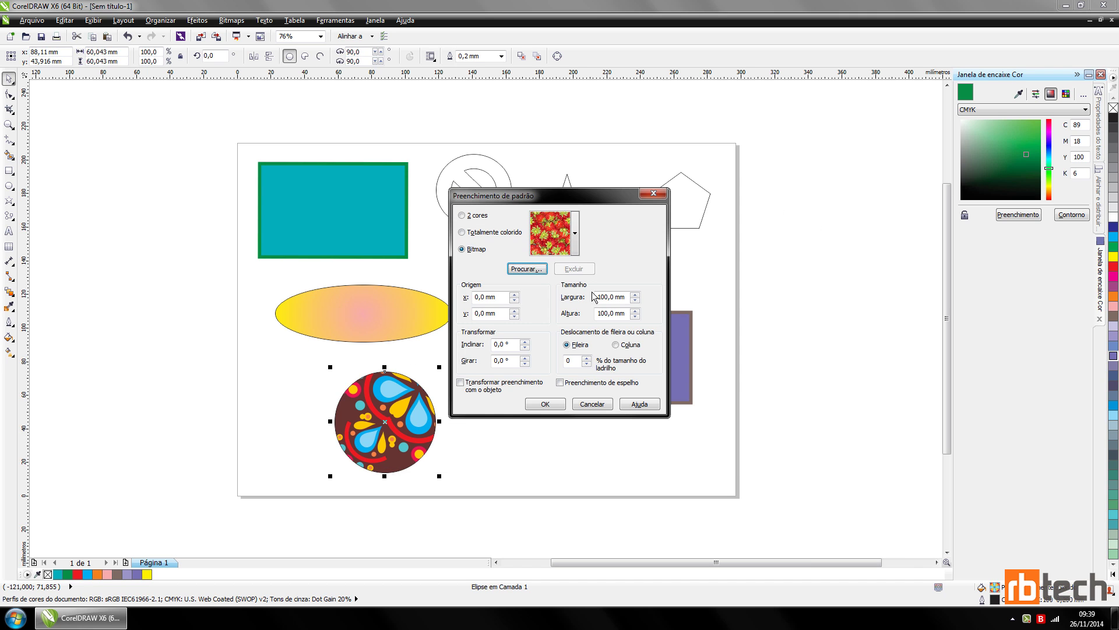
click(556, 407)
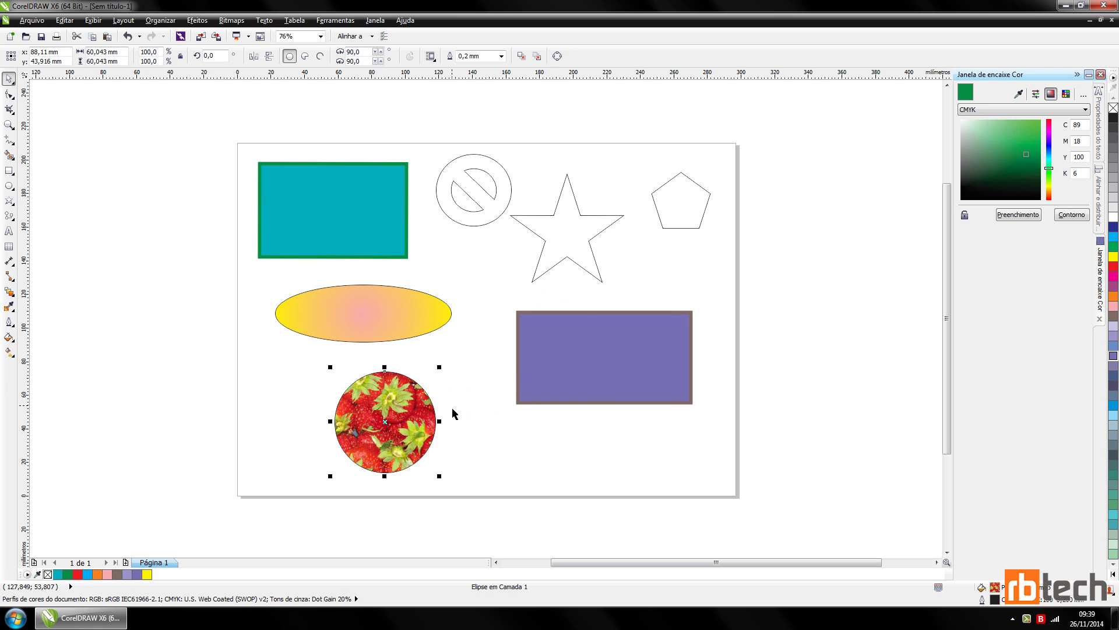
key(ctrl+z)
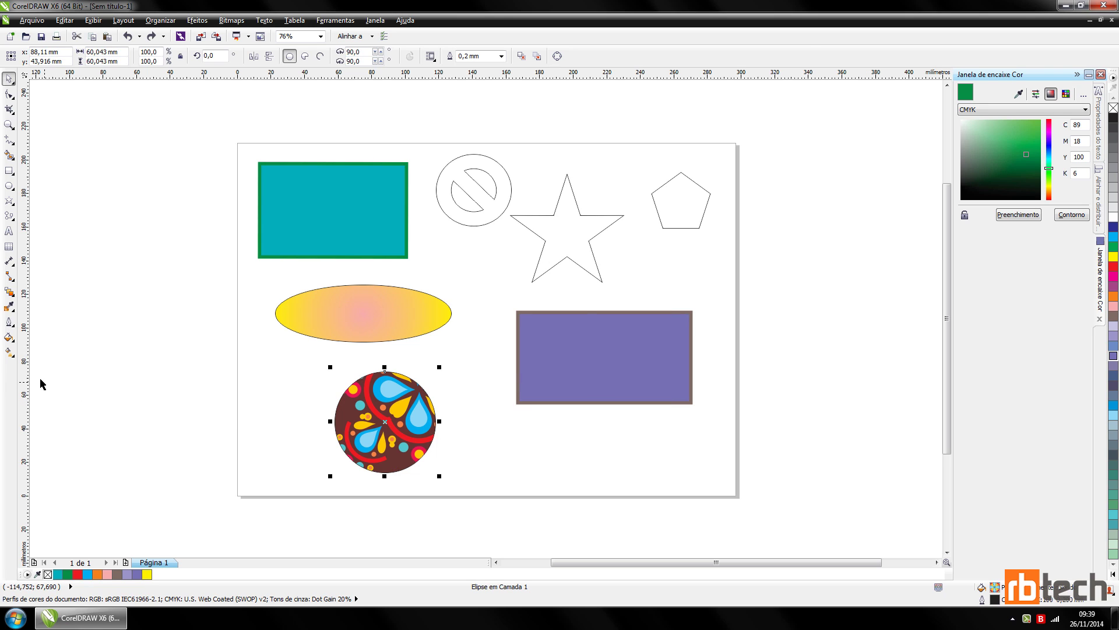
Shift the star to about x 205 mm, y 156 mm and fill it with the Nebulosa texture from the Exemplos library.
click(9, 337)
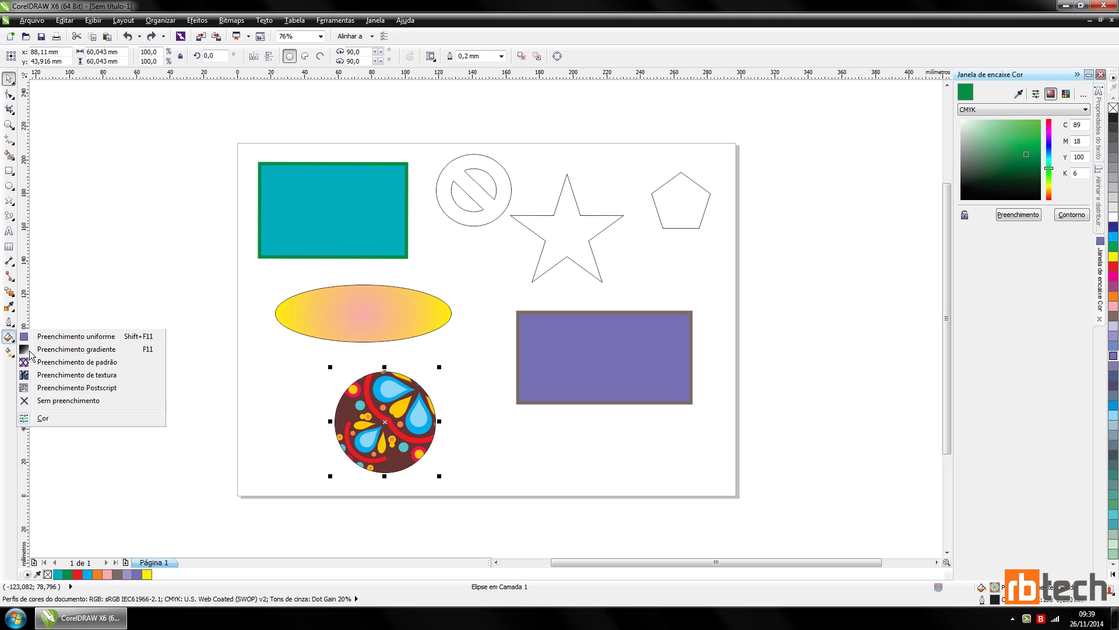
click(571, 240)
click(570, 231)
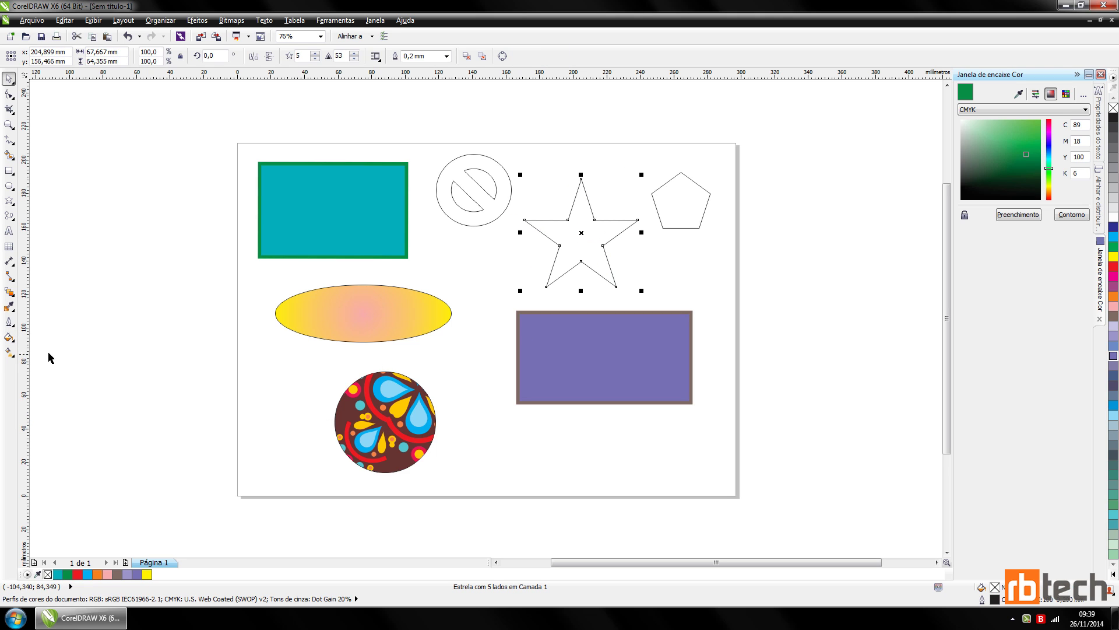
click(9, 337)
click(105, 375)
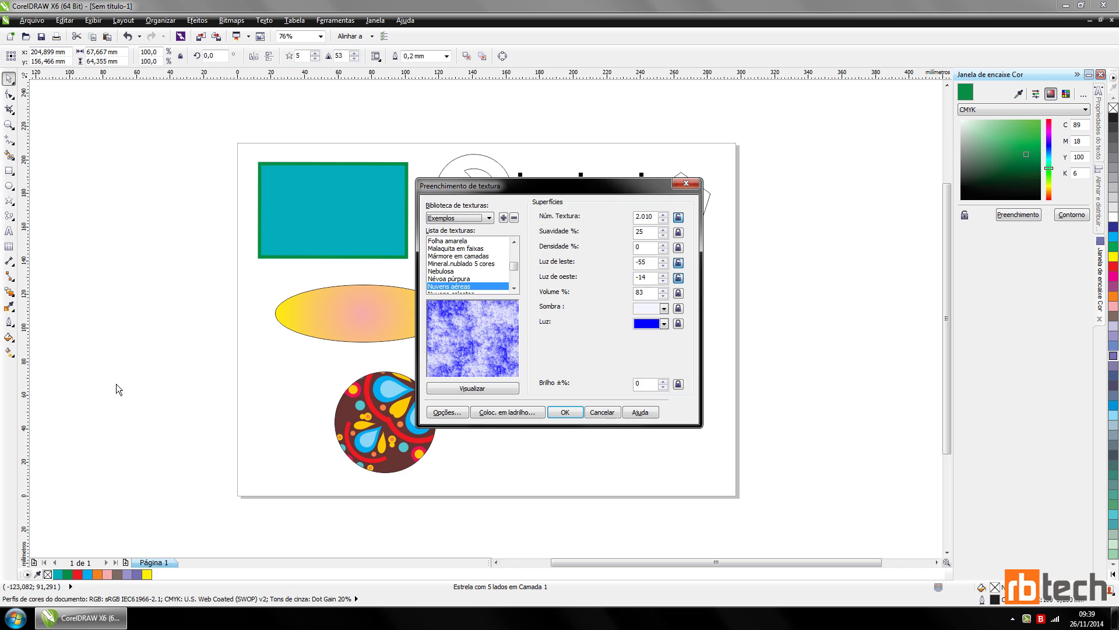
click(459, 264)
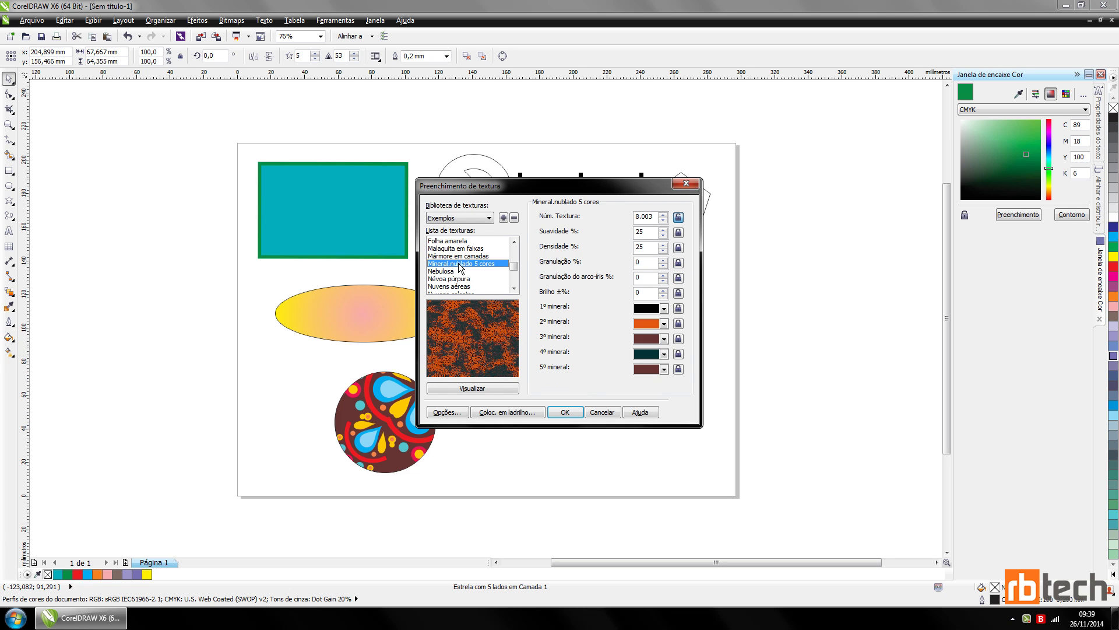
click(458, 249)
click(458, 271)
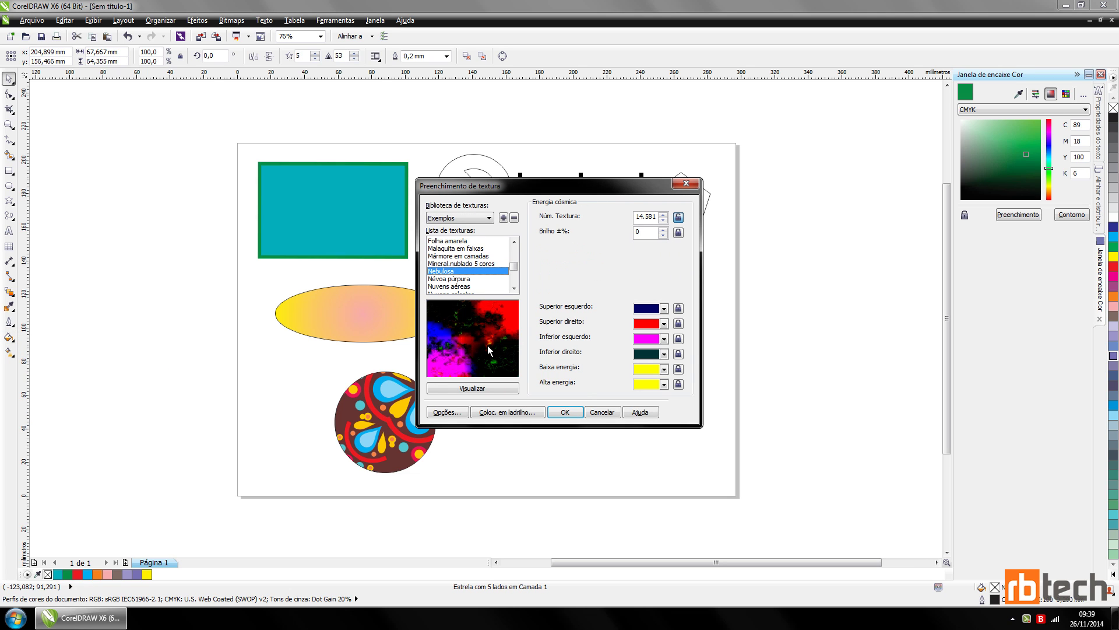
click(565, 413)
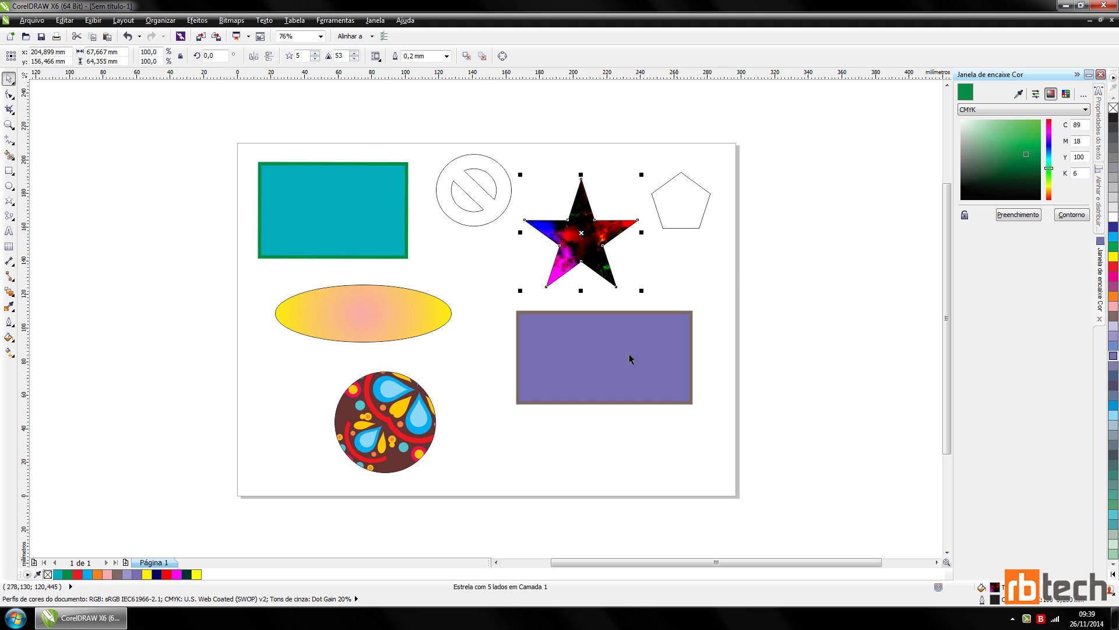
Remove the outline from the gradient ellipse and move it slightly upward to about x 78 mm, y 113.5 mm.
click(390, 331)
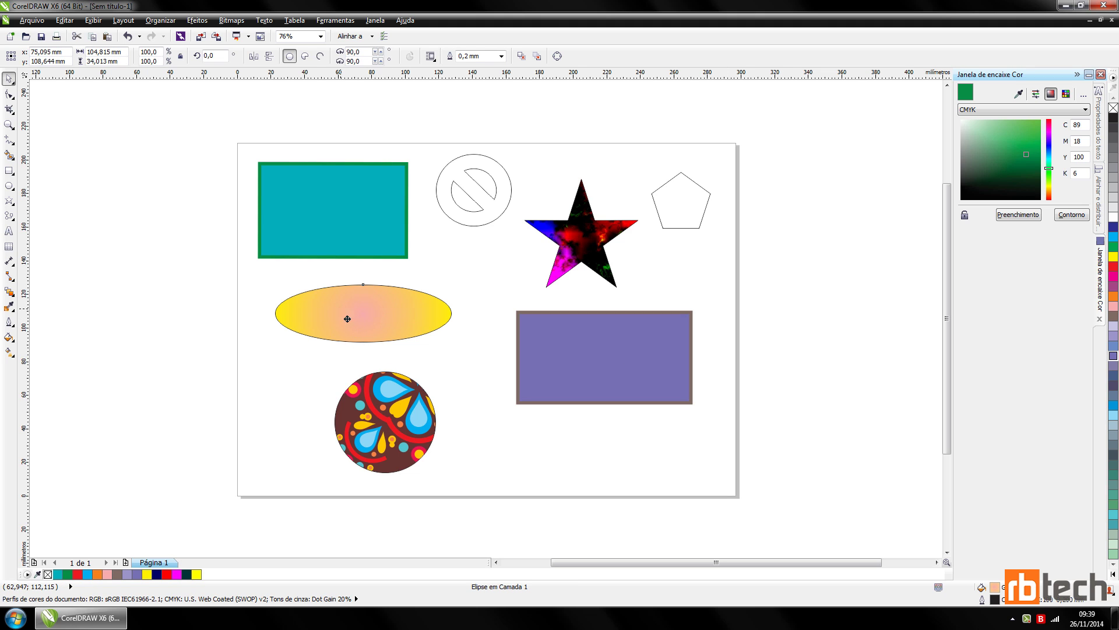
drag(350, 318, 345, 321)
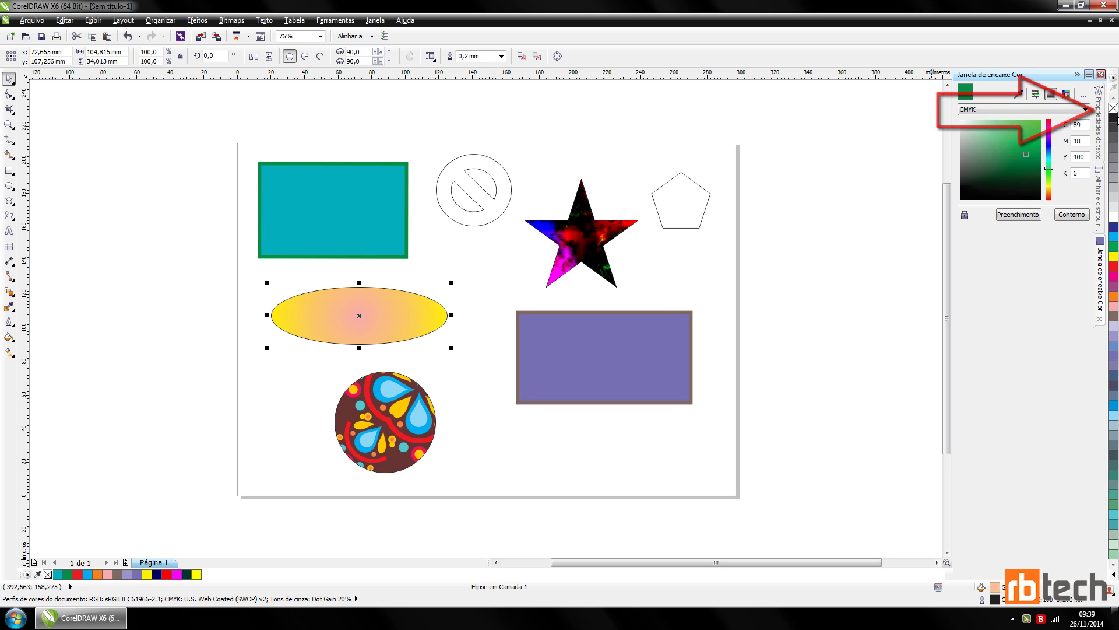
right_click(1114, 108)
click(408, 320)
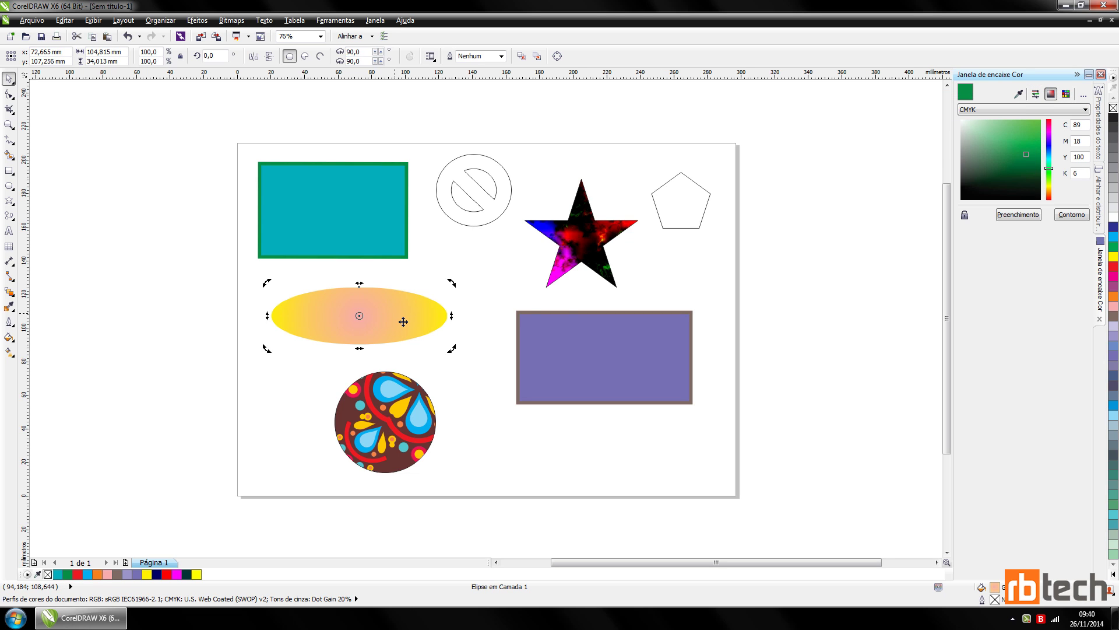
drag(409, 320, 417, 309)
Remove the outline from the pattern-filled circle and deselect it.
click(398, 394)
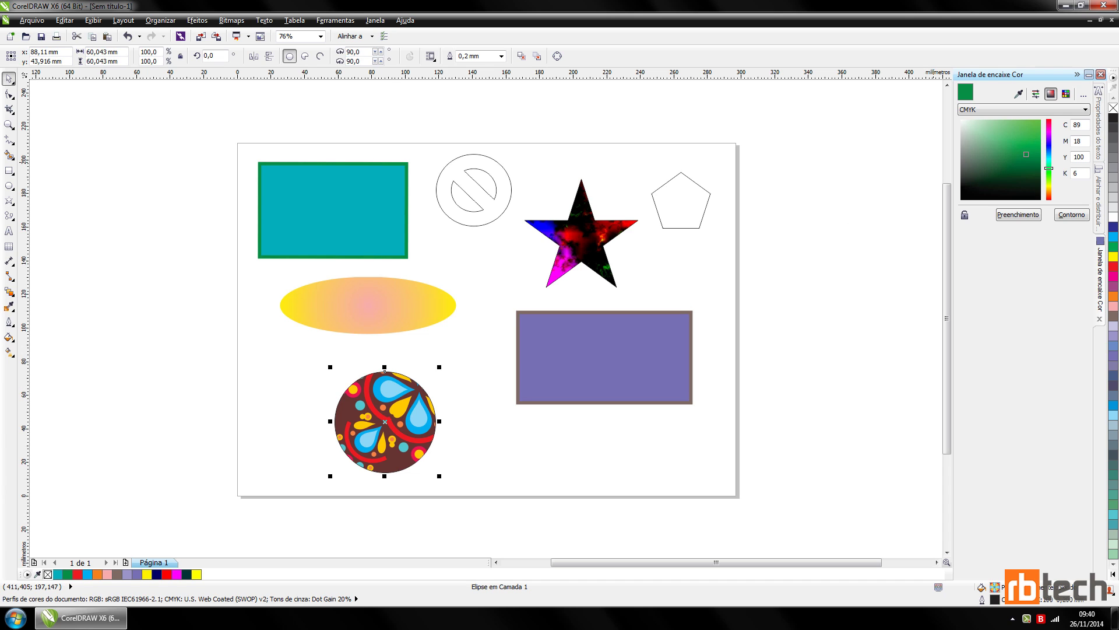
right_click(1113, 108)
click(792, 281)
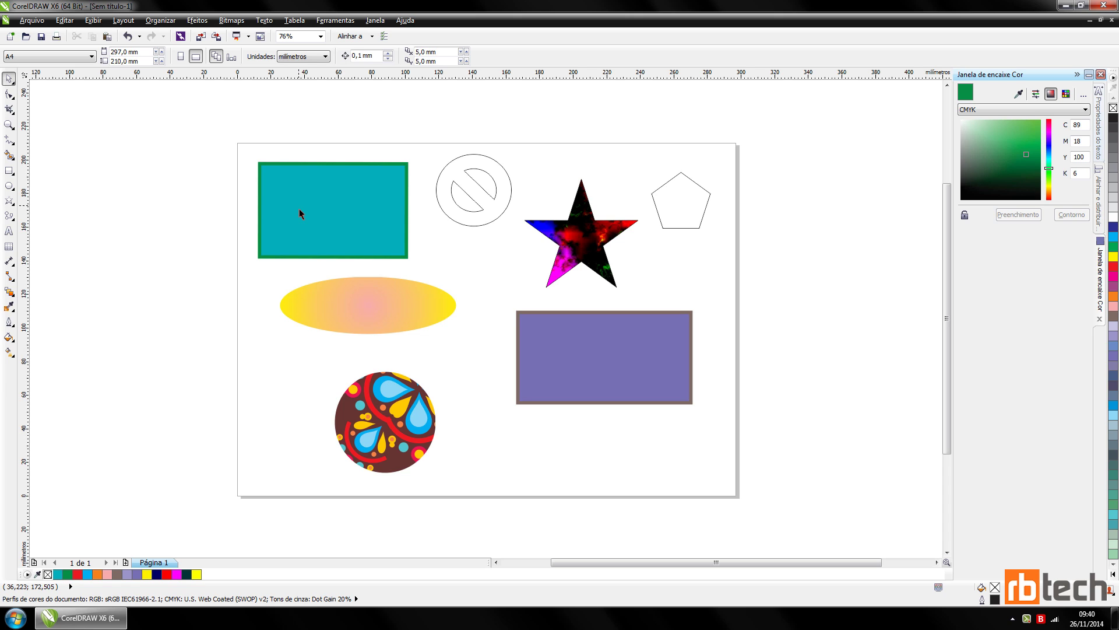
Use the Shape tool's control node on the prohibition sign to make its ring and diagonal bar much thinner.
click(17, 98)
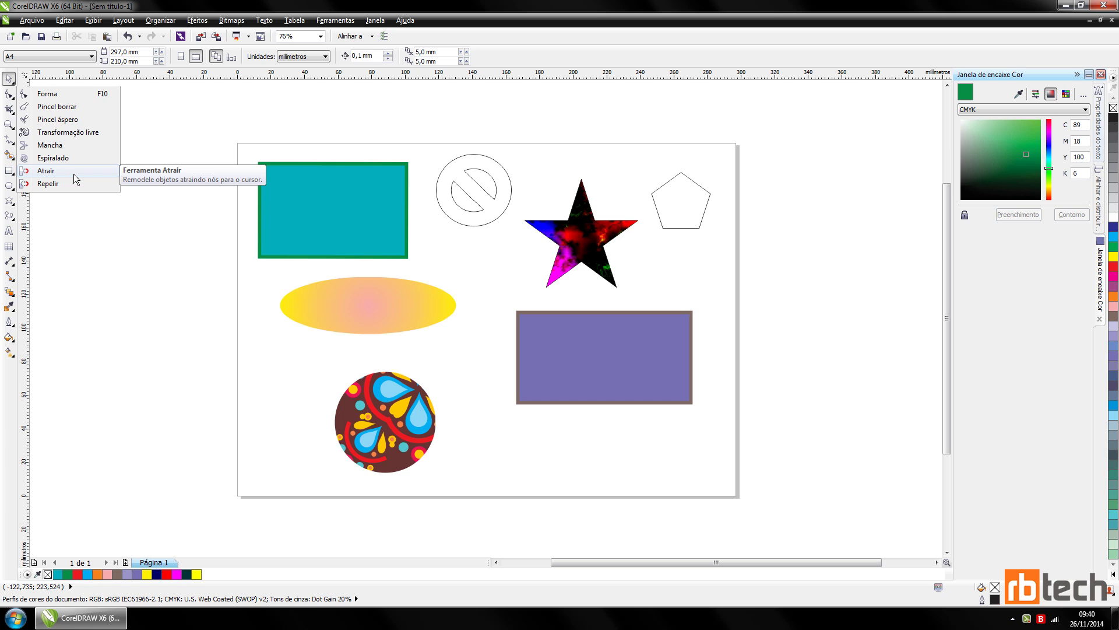
click(42, 94)
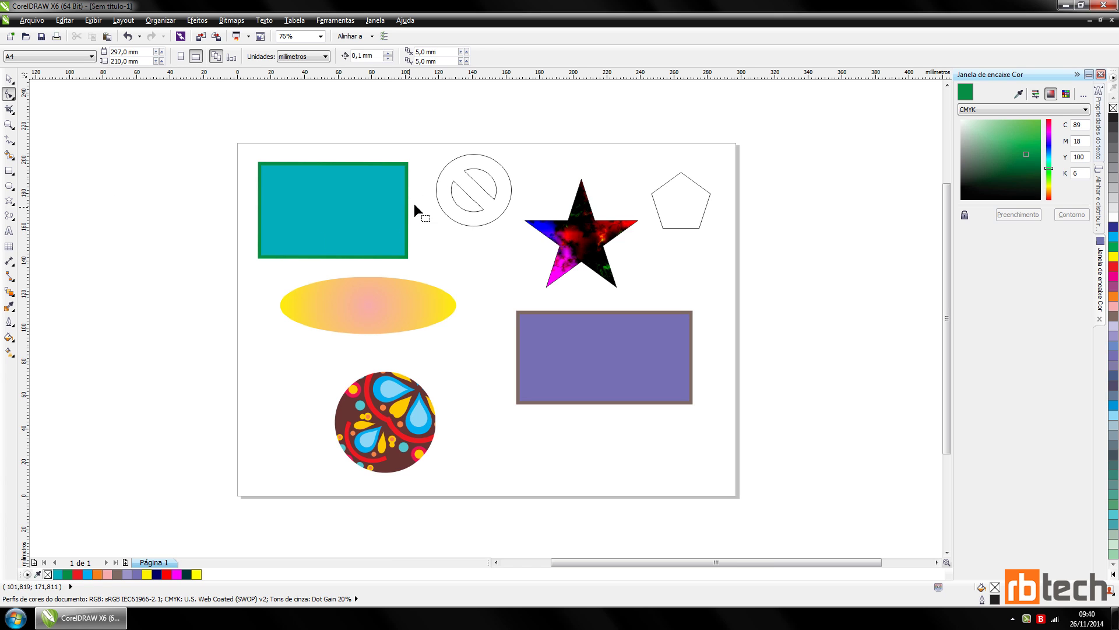
click(453, 183)
drag(459, 184, 488, 175)
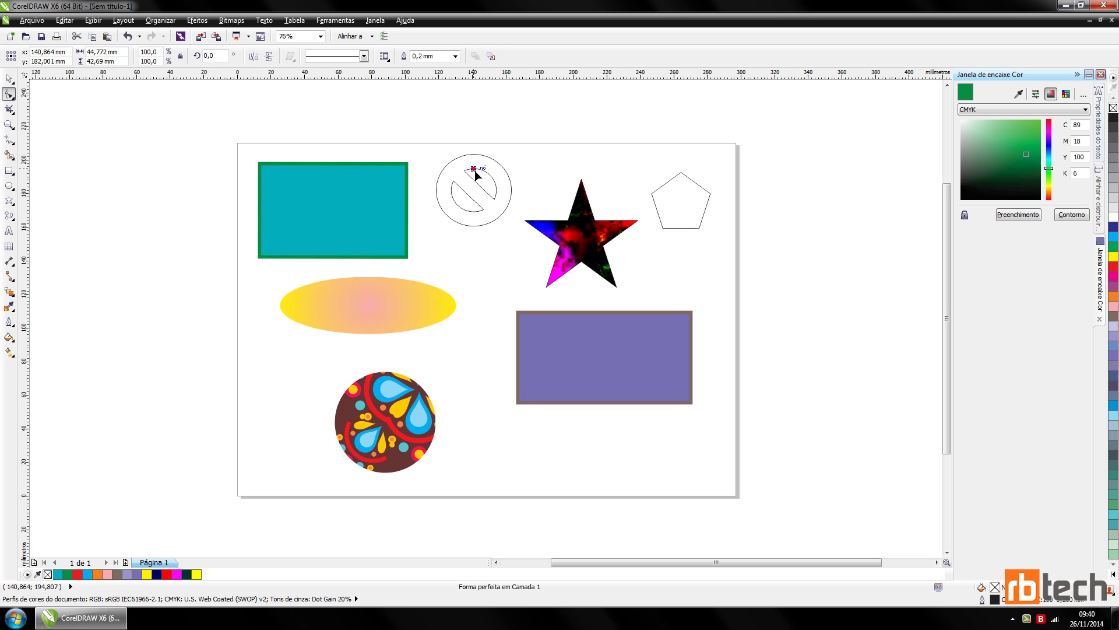
drag(474, 173, 509, 208)
drag(473, 154, 506, 179)
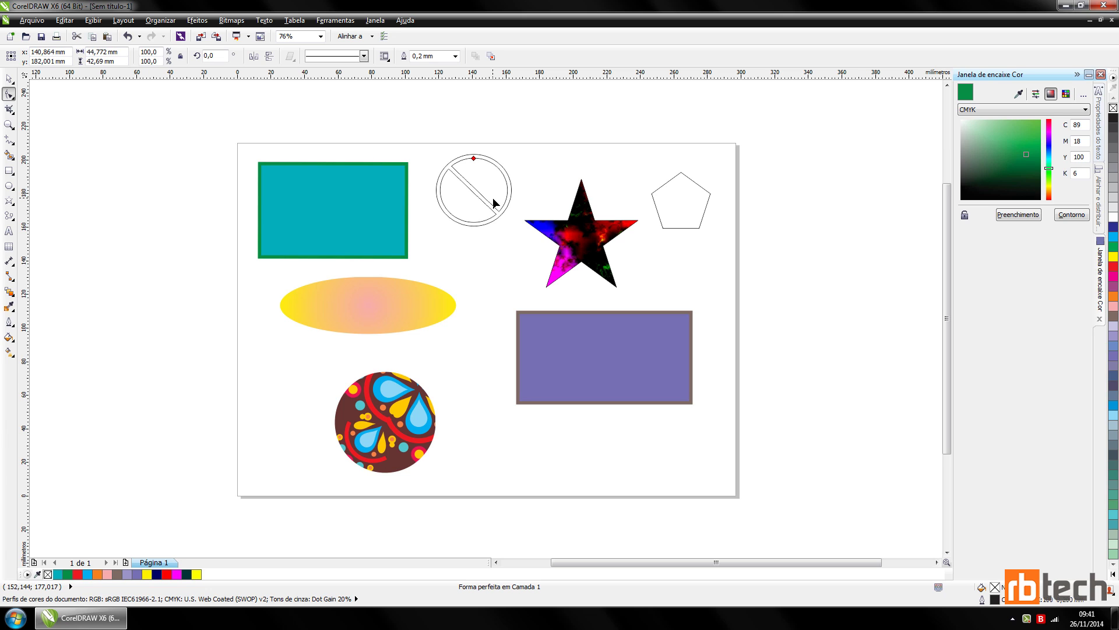
Pull the pentagon's upper-left corner node outward to reshape it into a large twisted five-pointed star.
click(686, 204)
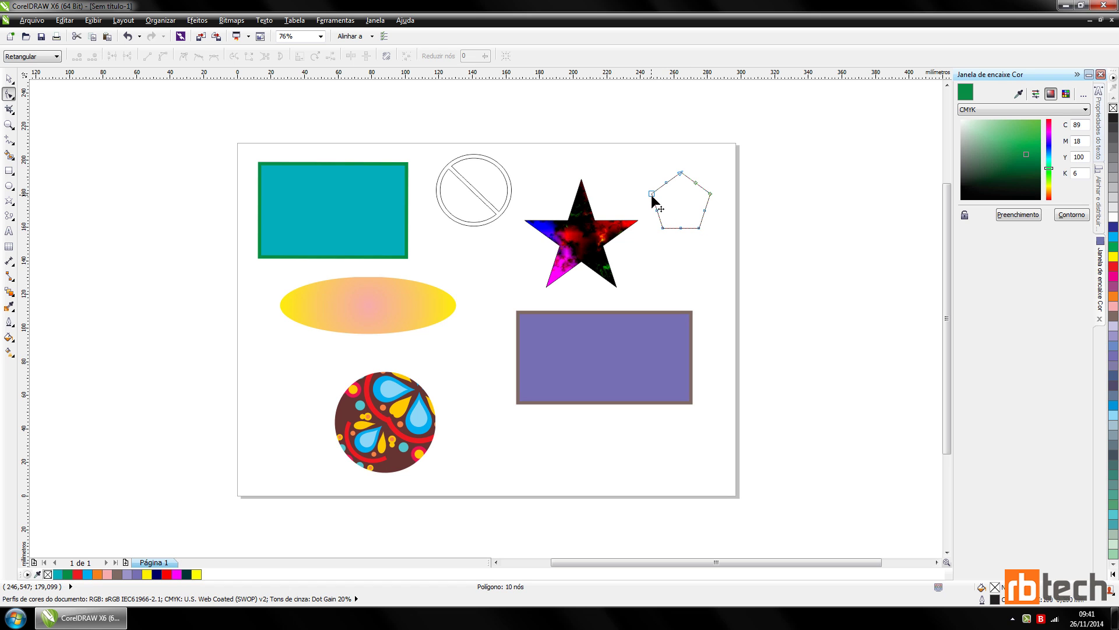
drag(652, 195, 643, 147)
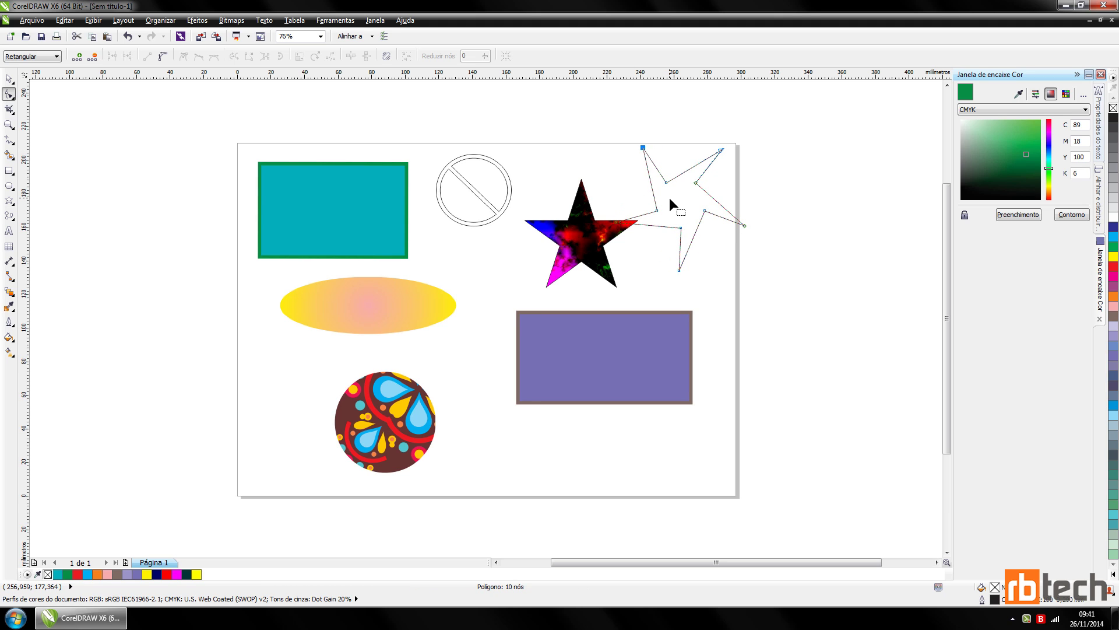
Try the teal rectangle's corner node, and cut a wedge from the ellipse, making a pie from 90° to about 54°.
click(348, 203)
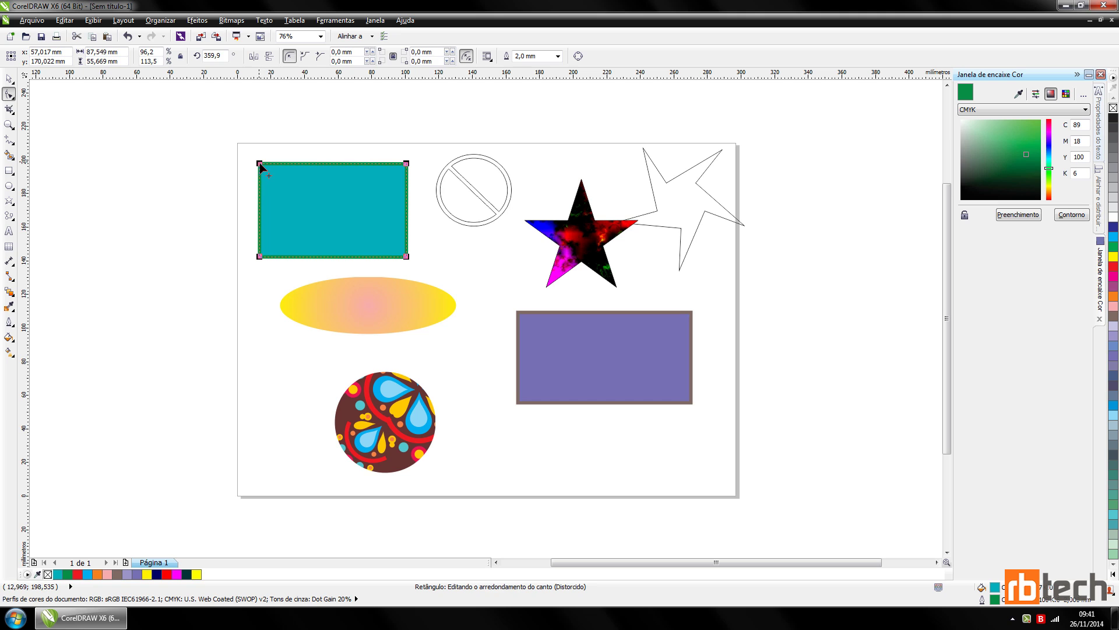
mouse_move(261, 163)
mouse_down()
mouse_move(282, 166)
mouse_move(260, 165)
mouse_up()
click(345, 324)
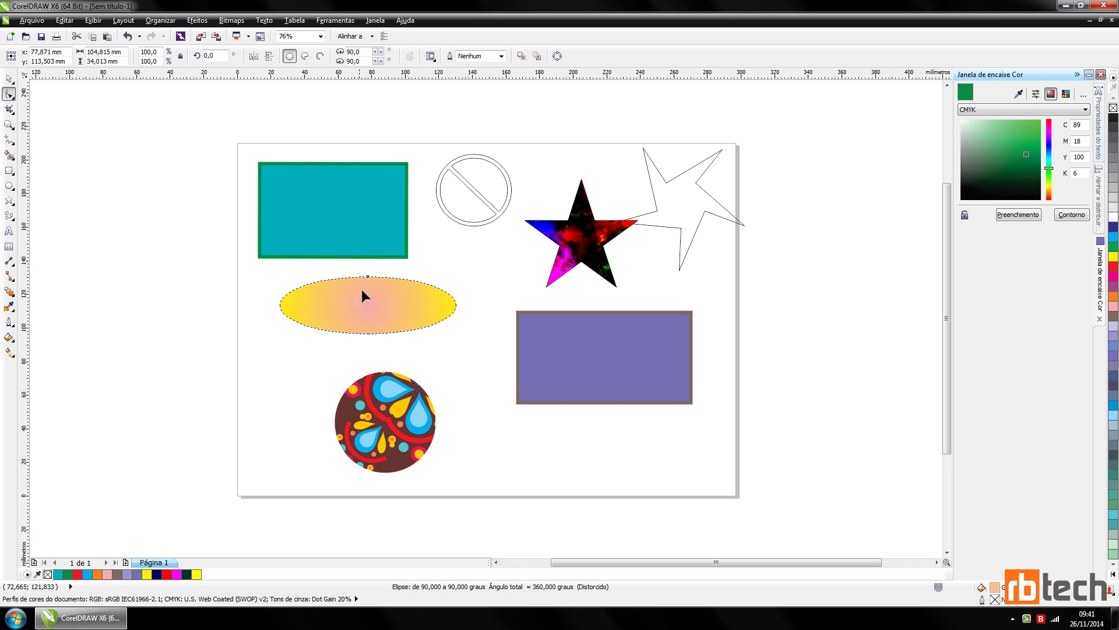
drag(368, 277, 398, 292)
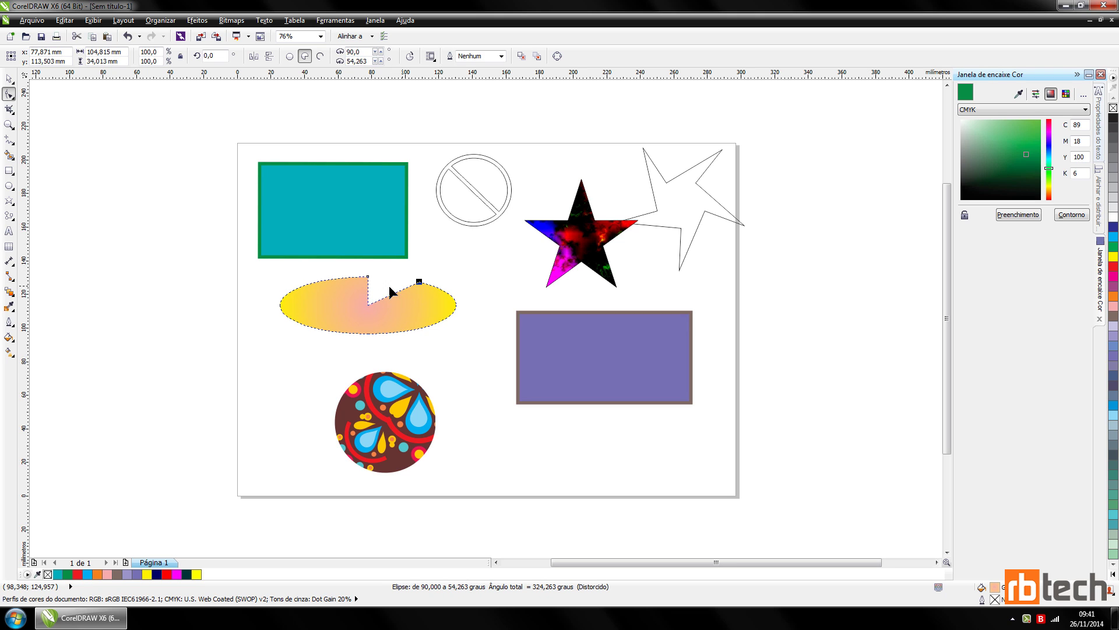
Convert the teal rectangle to curves.
click(306, 215)
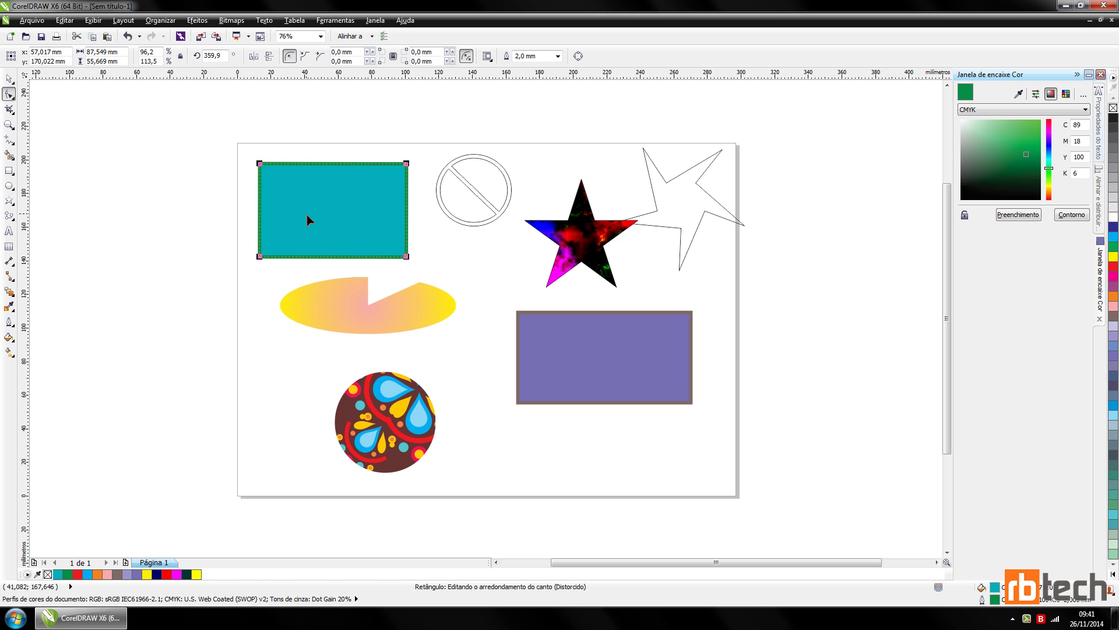
click(160, 21)
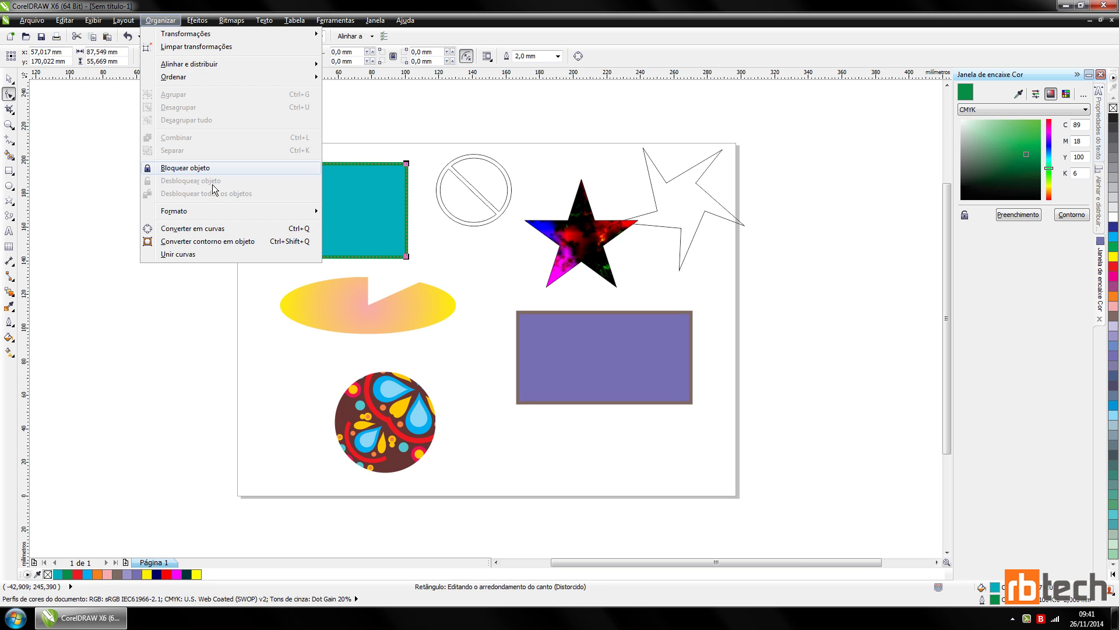
click(296, 230)
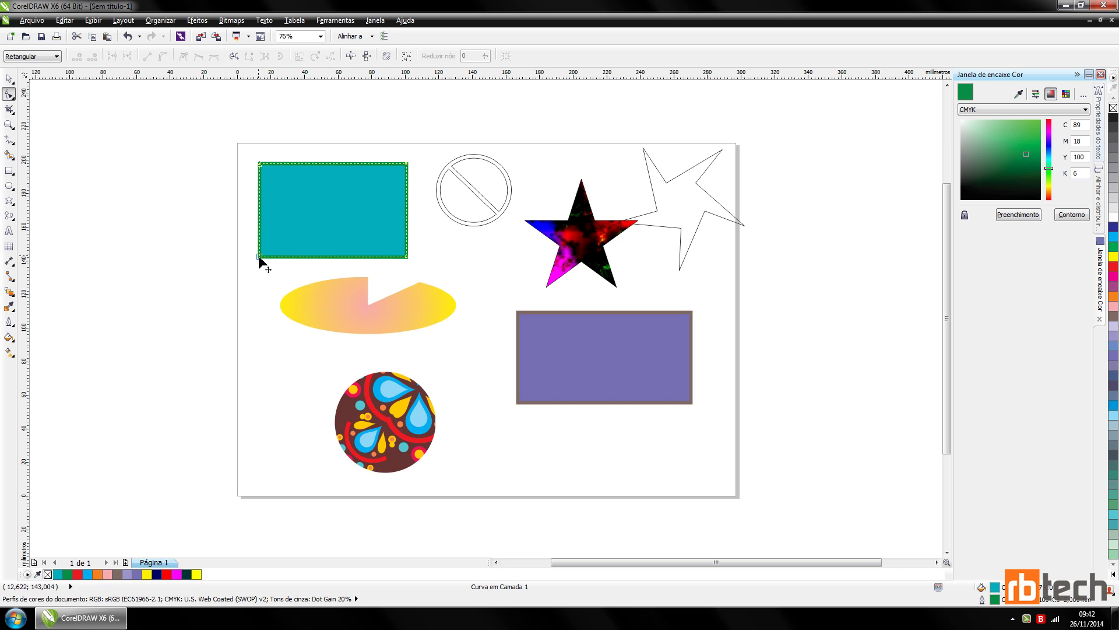
Reposition the teal shape's two lower corner nodes and its upper-right node so its edges cross like a bow tie.
drag(259, 255, 157, 215)
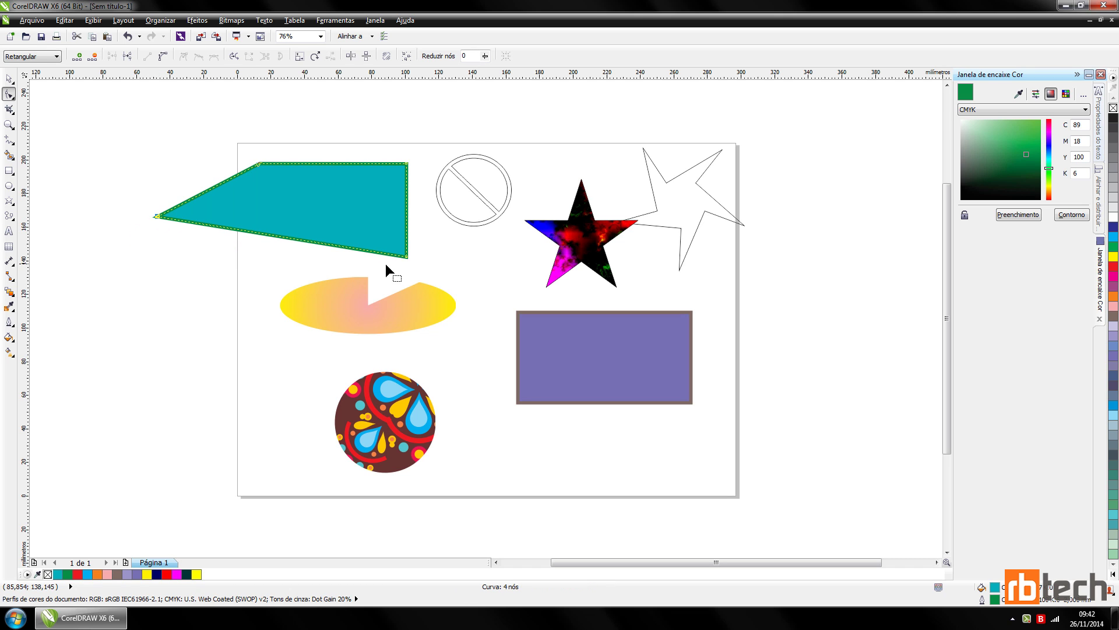
drag(407, 257, 352, 218)
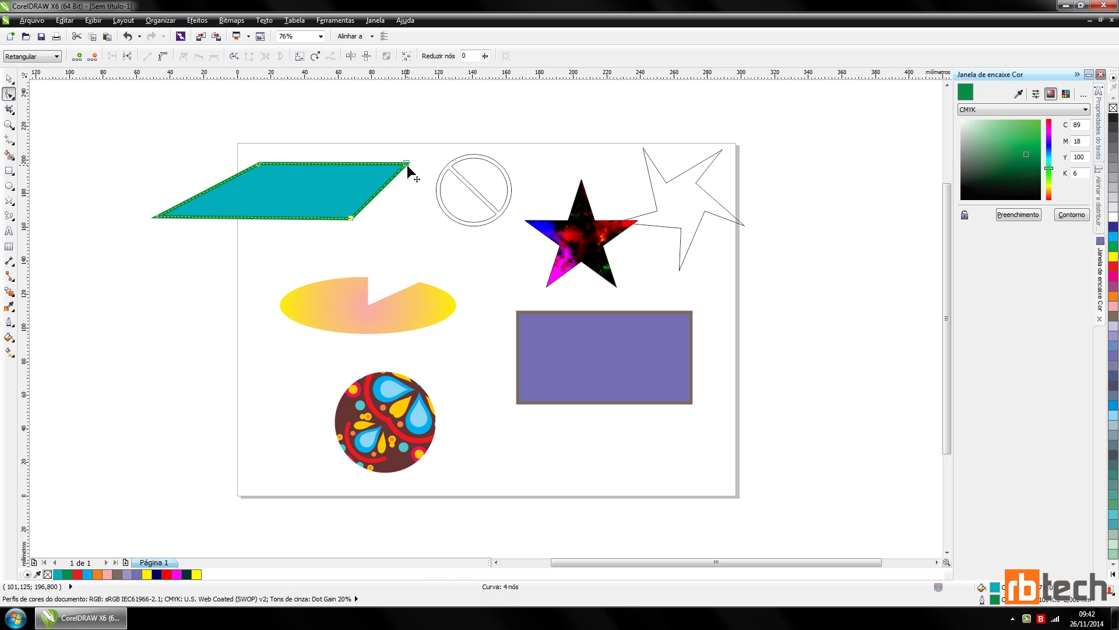
drag(407, 164, 270, 267)
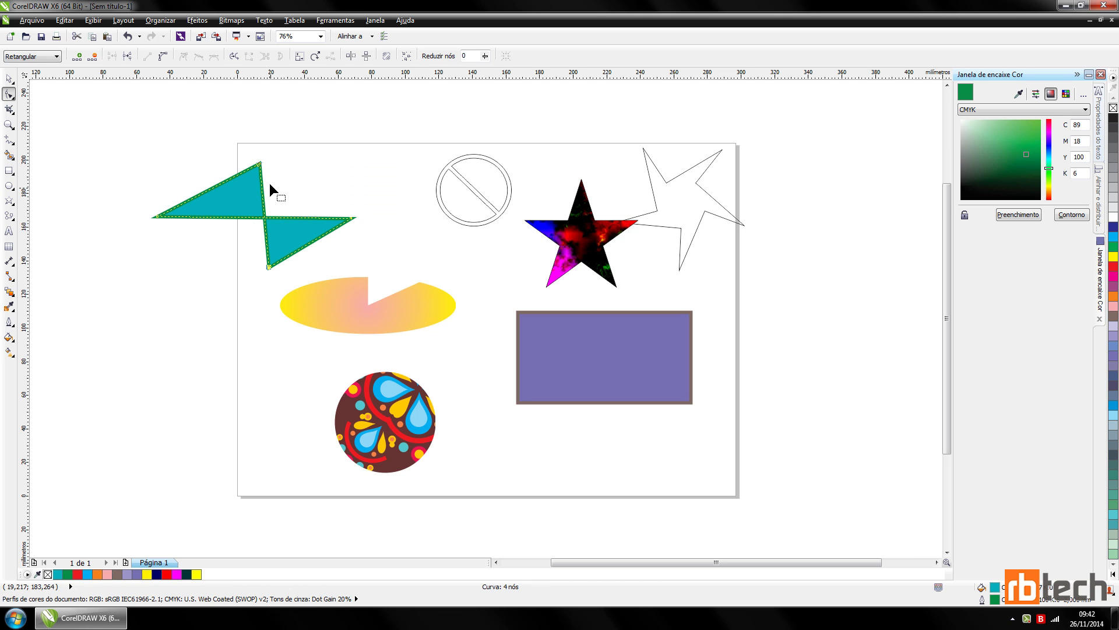
Reposition the teal curve's upper, lower and right corner nodes to untwist the bow tie into a kite-shaped quadrilateral.
drag(261, 165, 316, 160)
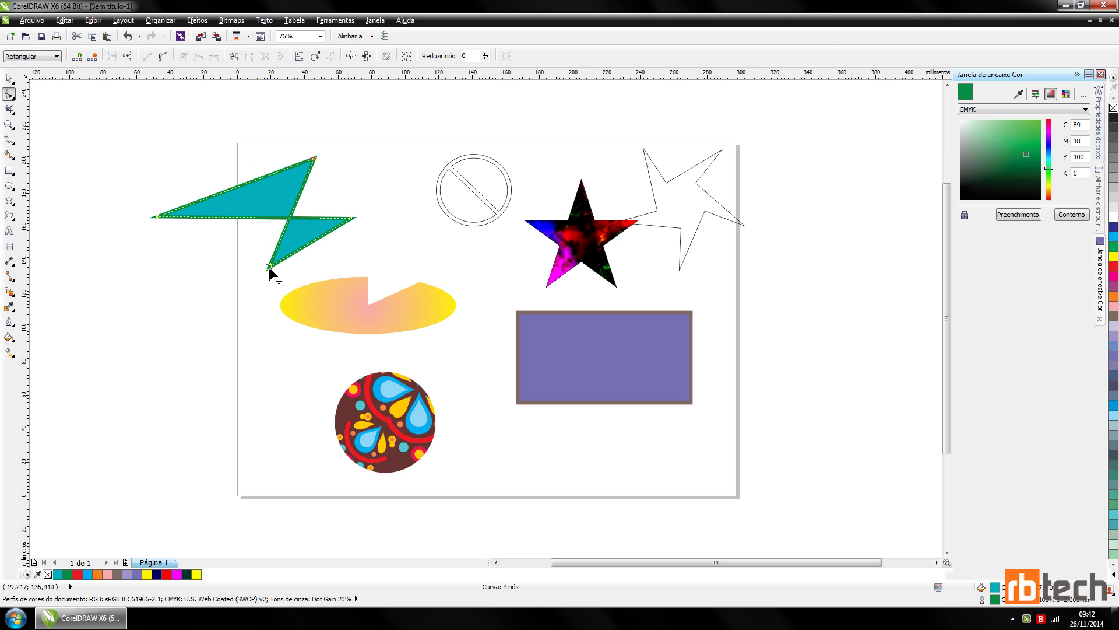
drag(269, 267, 317, 249)
click(160, 20)
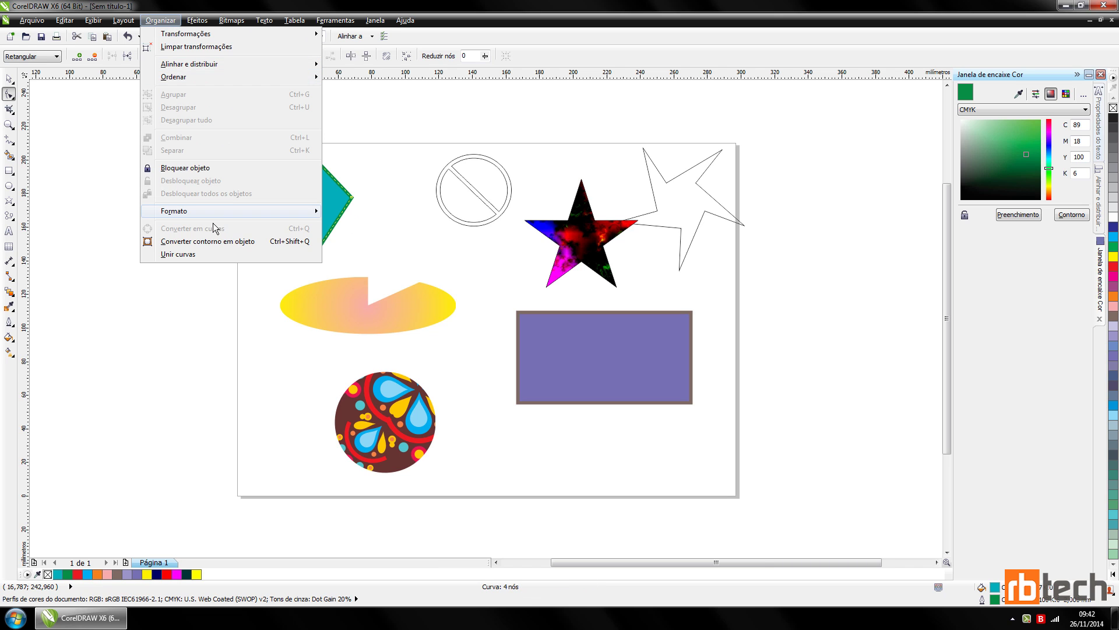
click(281, 241)
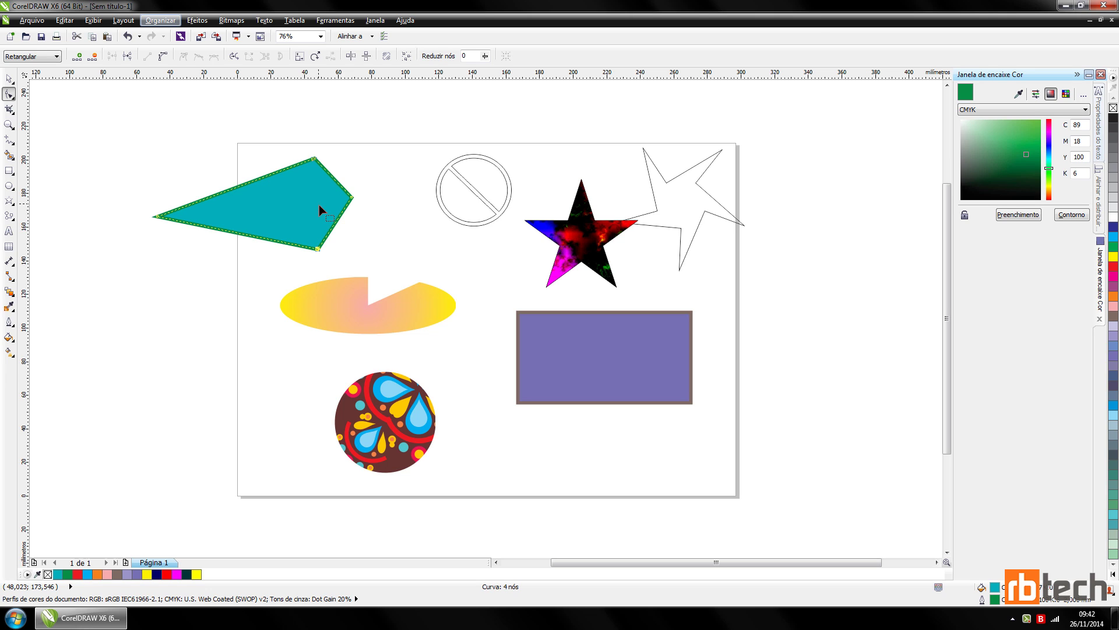
click(278, 208)
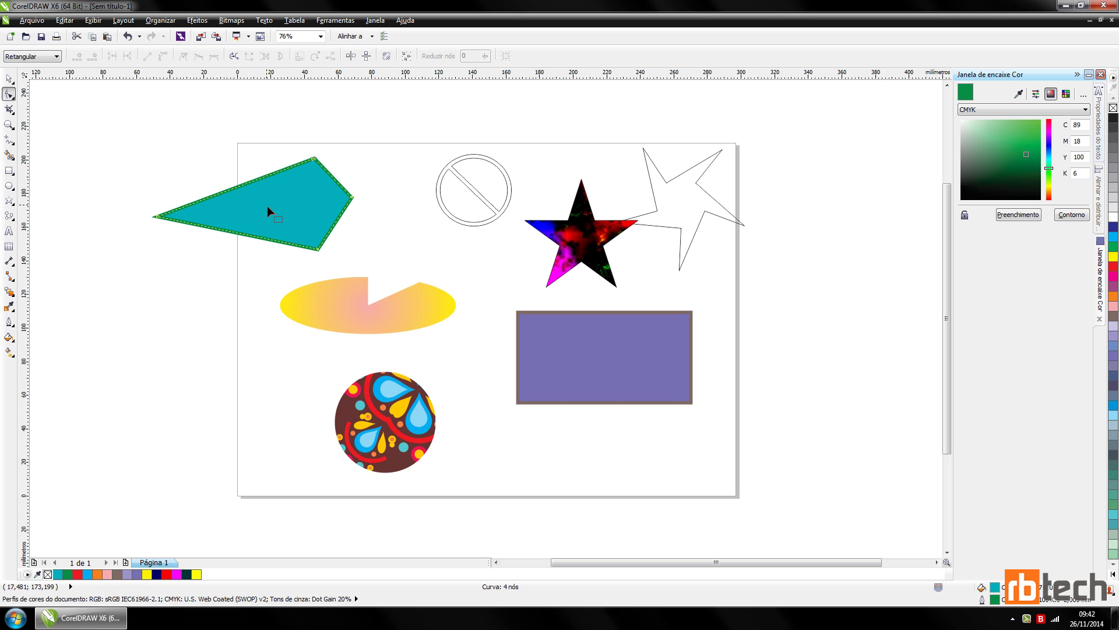
Move the teal kite shape toward the page so it sits beside the prohibition-sign shape, and select that sign.
click(10, 78)
drag(284, 204, 348, 196)
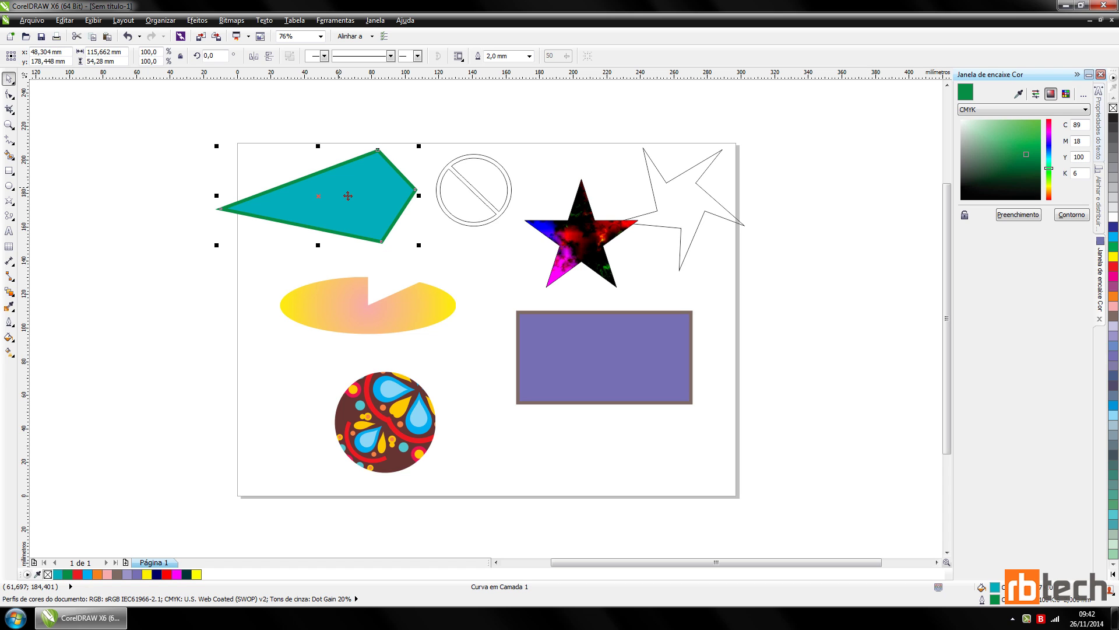
click(459, 181)
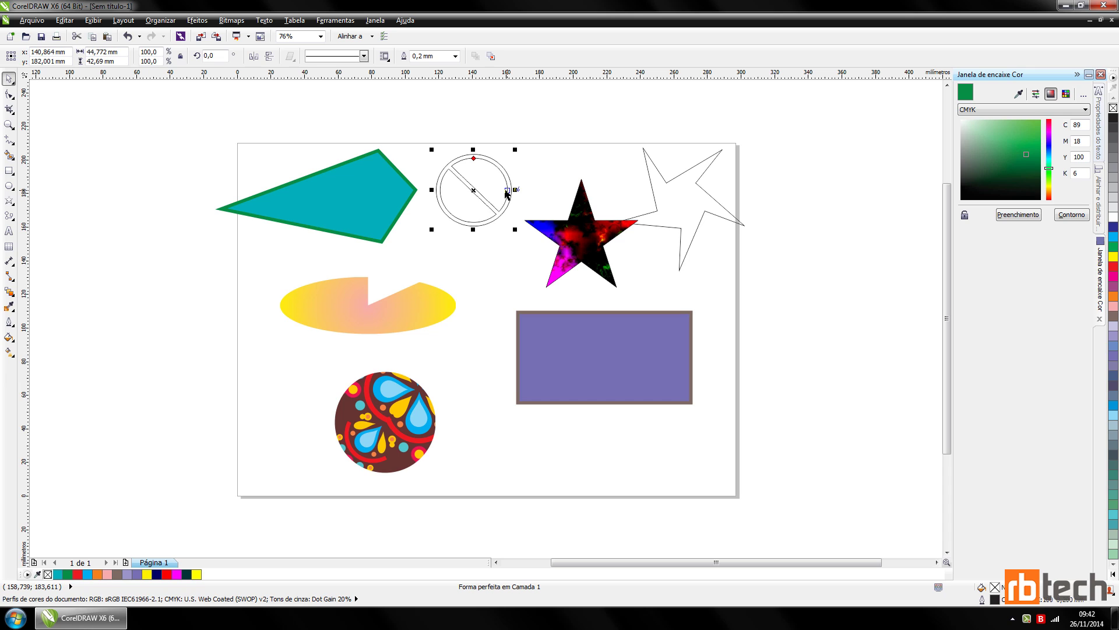
click(13, 113)
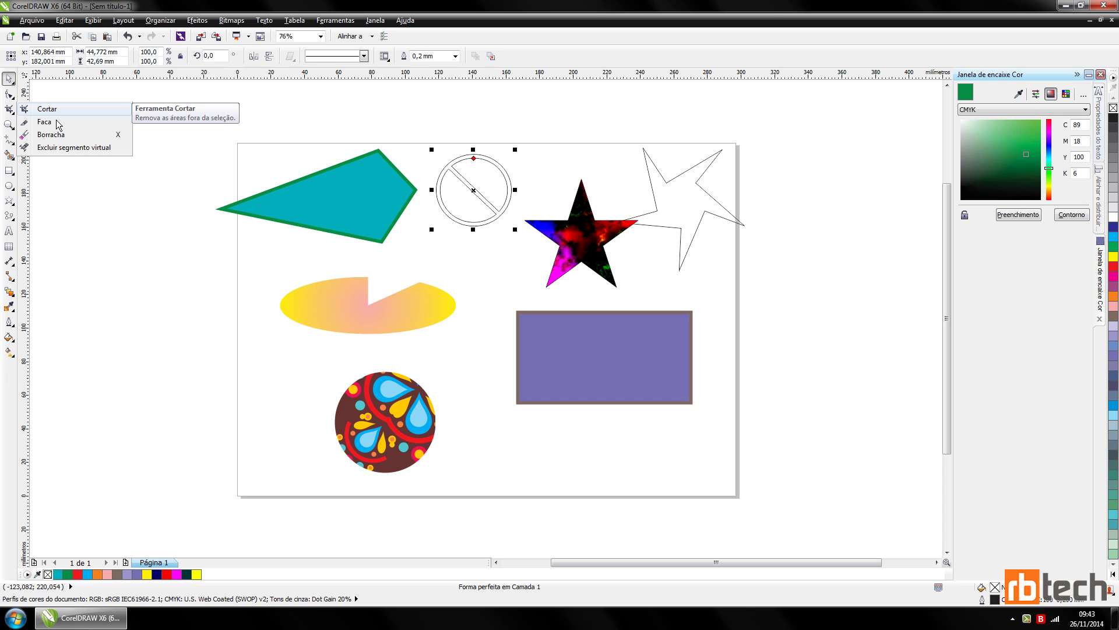
key(Return)
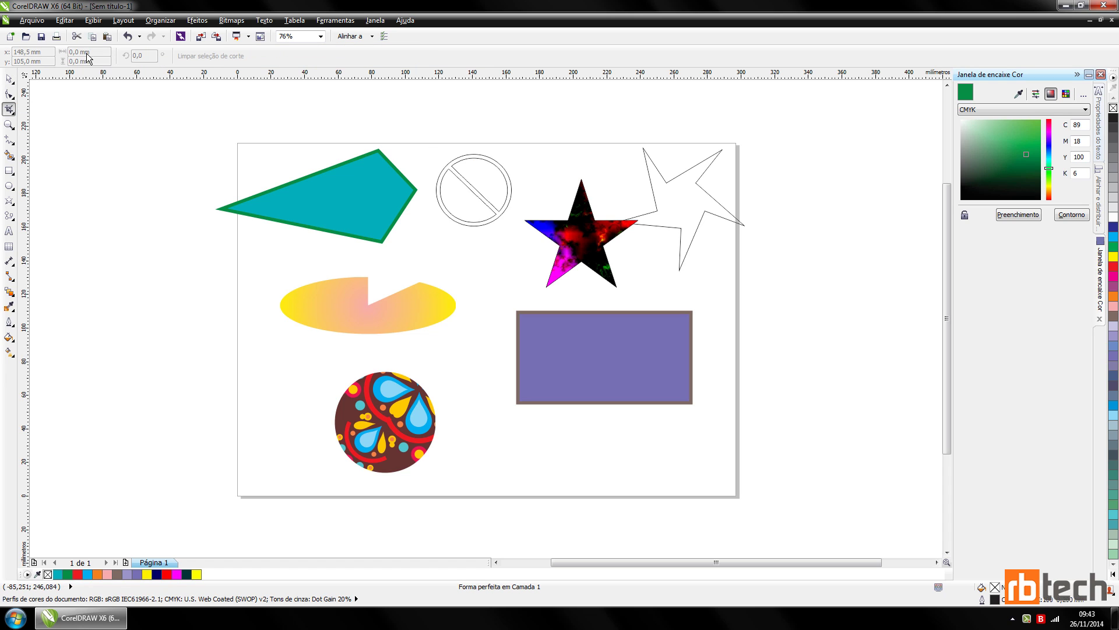
Try the Zoom tool by zooming out and back in, and magnify the teal shape's upper corner.
click(17, 128)
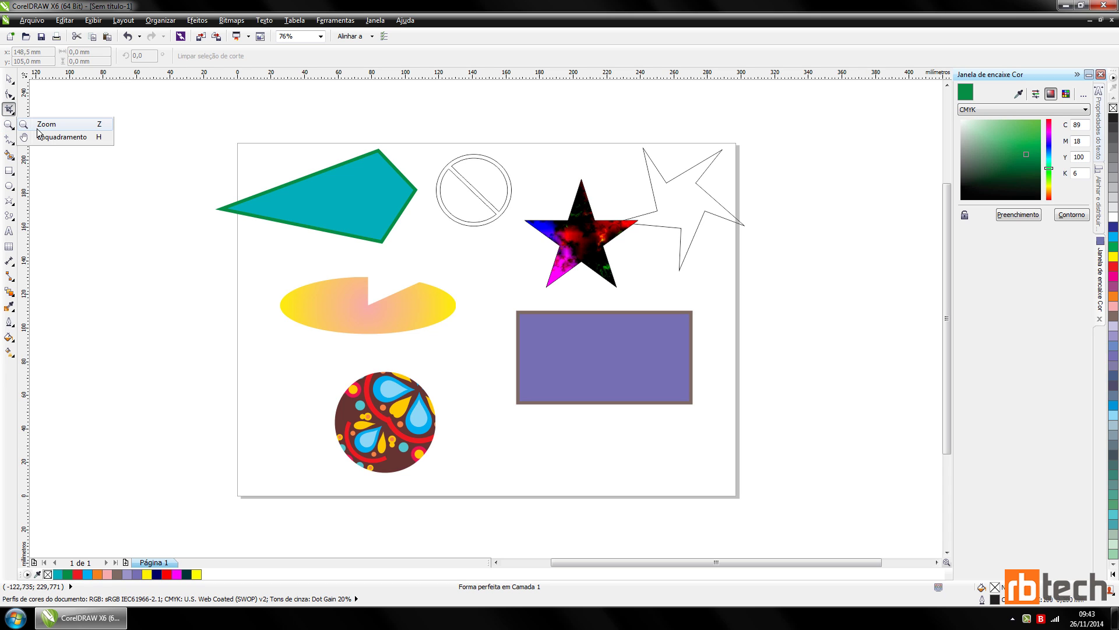
click(40, 125)
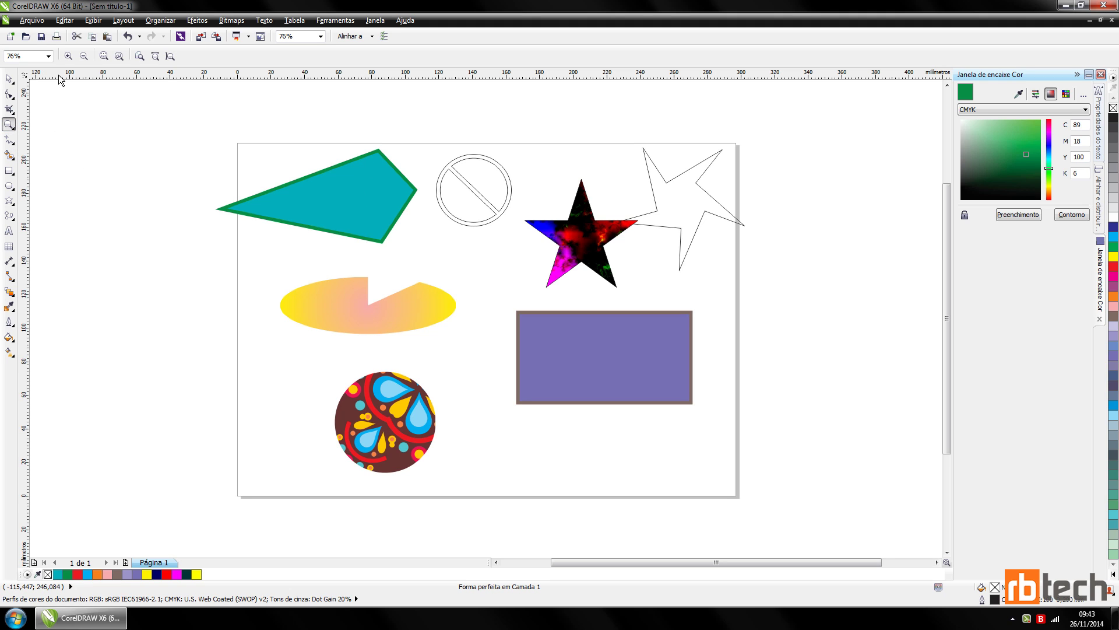
key(F3)
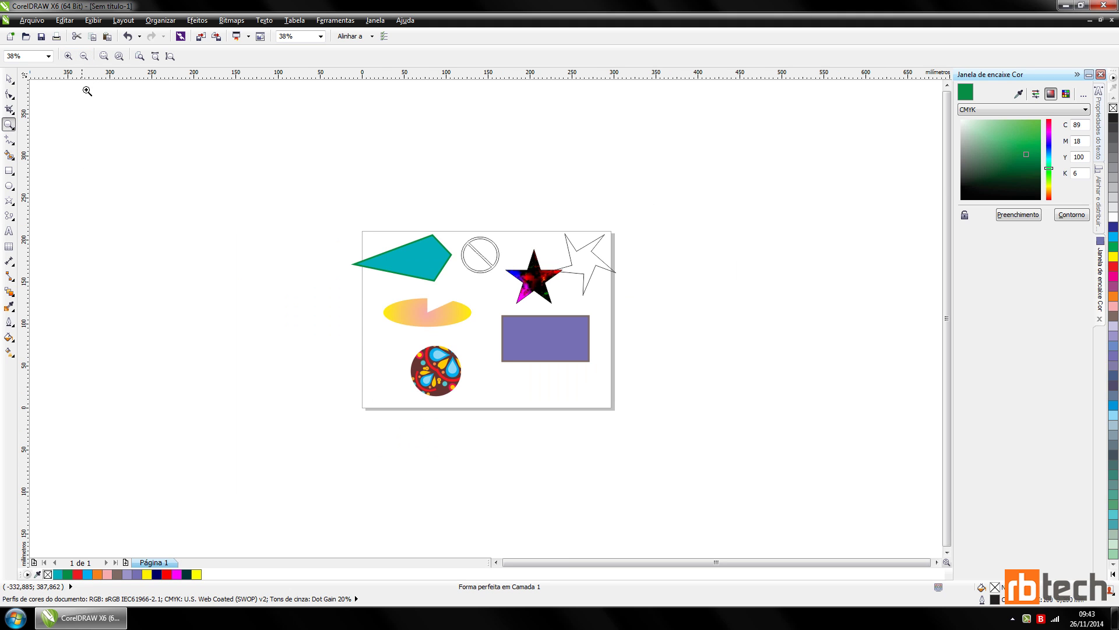
click(74, 61)
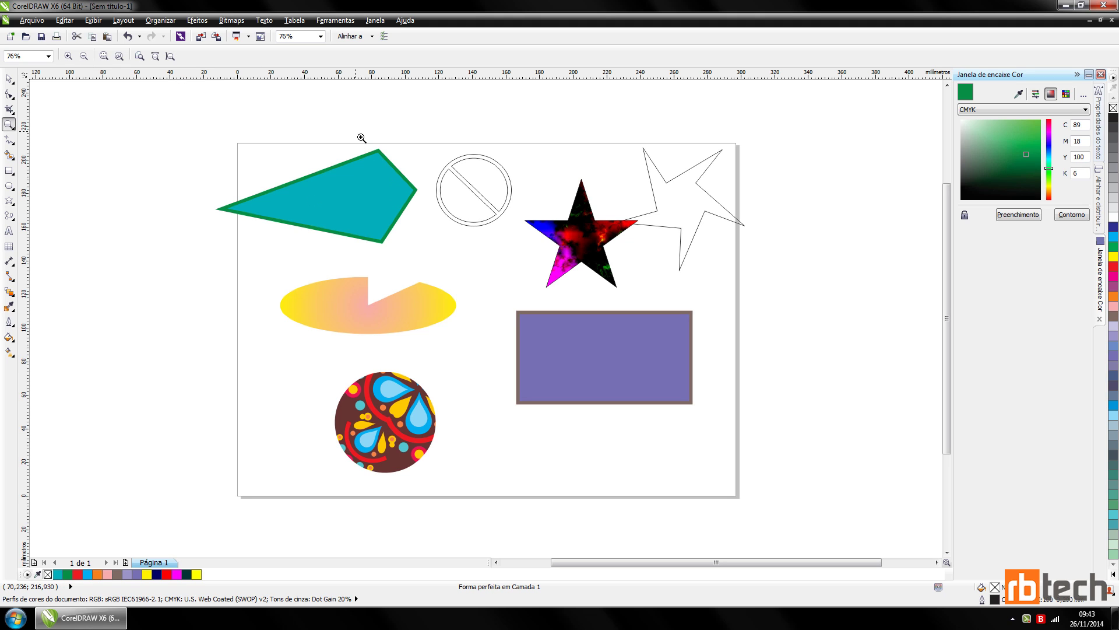
drag(356, 133, 432, 212)
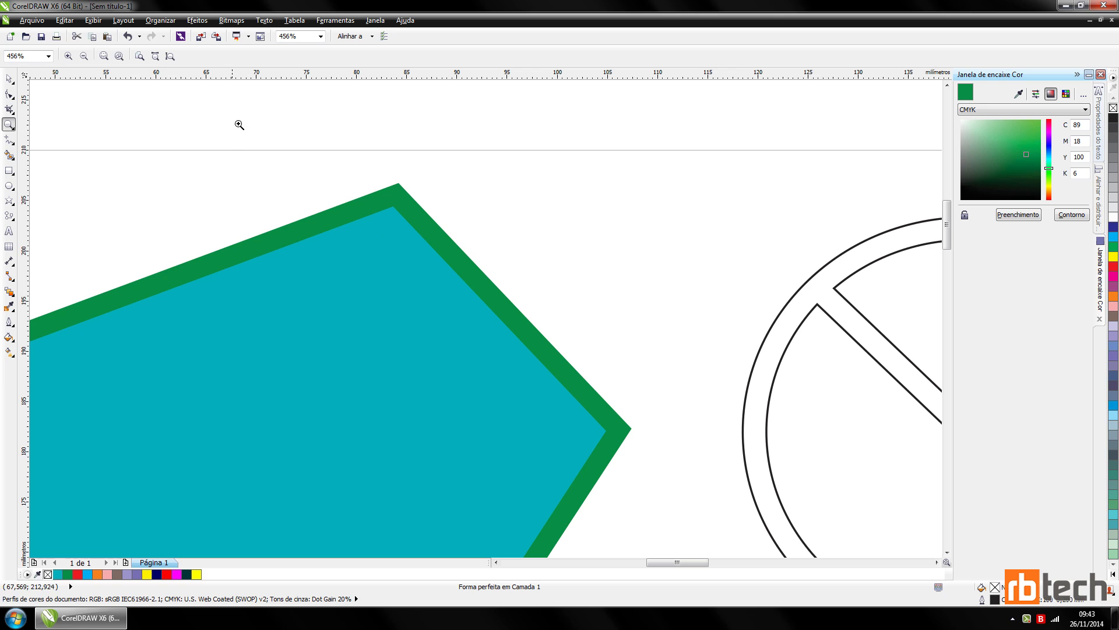
drag(238, 123, 527, 282)
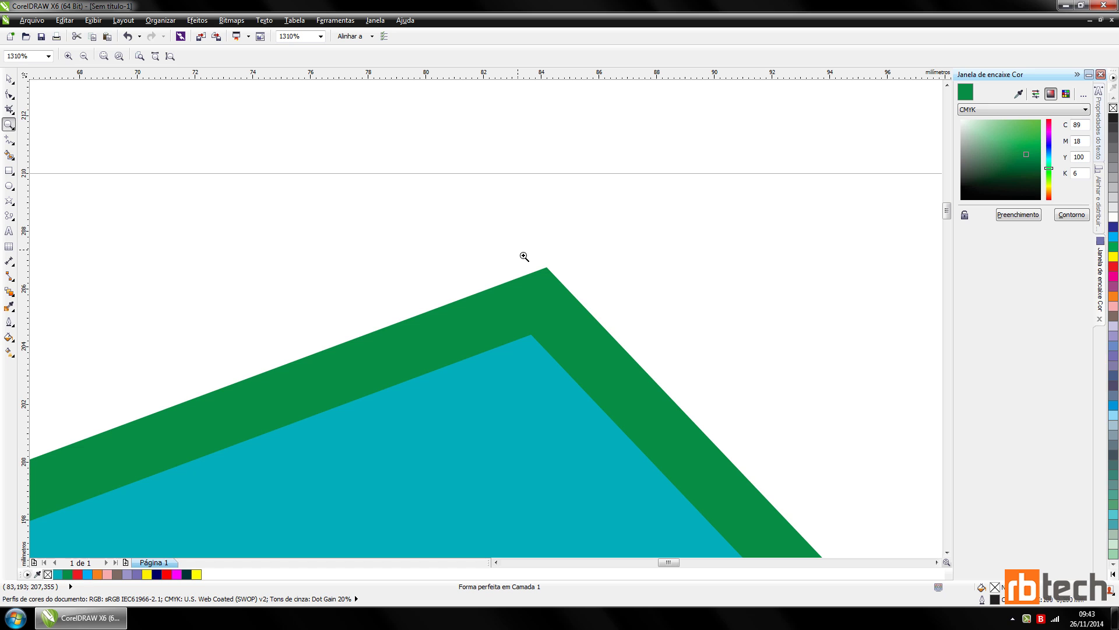
Zoom back out from the corner, and fit first all objects and finally the whole page in view.
key(shift)
drag(302, 145, 537, 425)
right_click(708, 477)
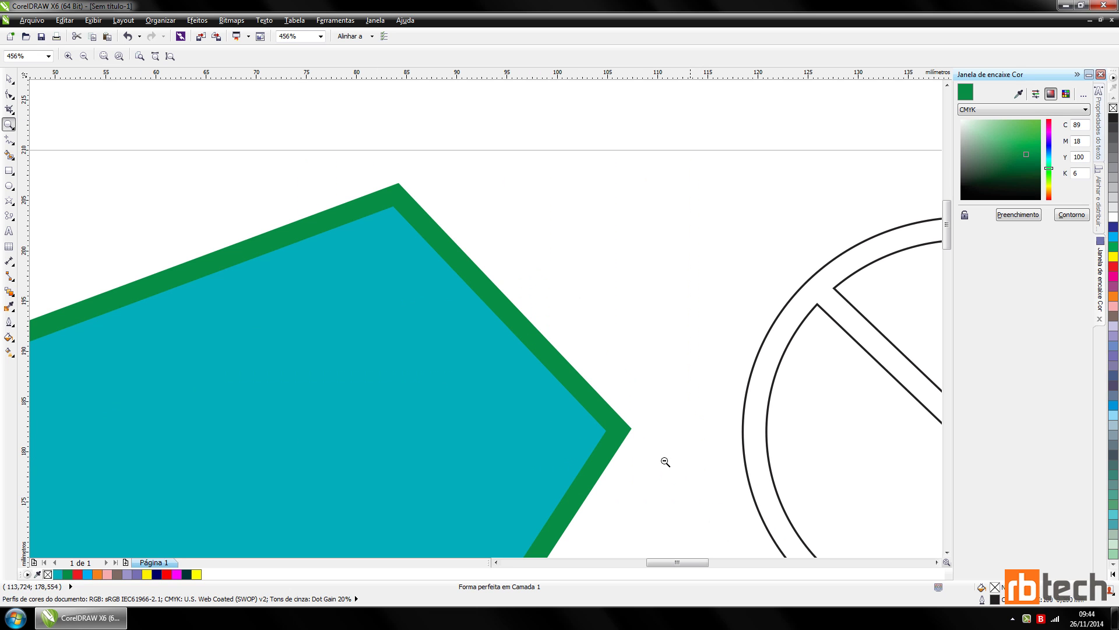
drag(284, 117, 651, 502)
right_click(648, 495)
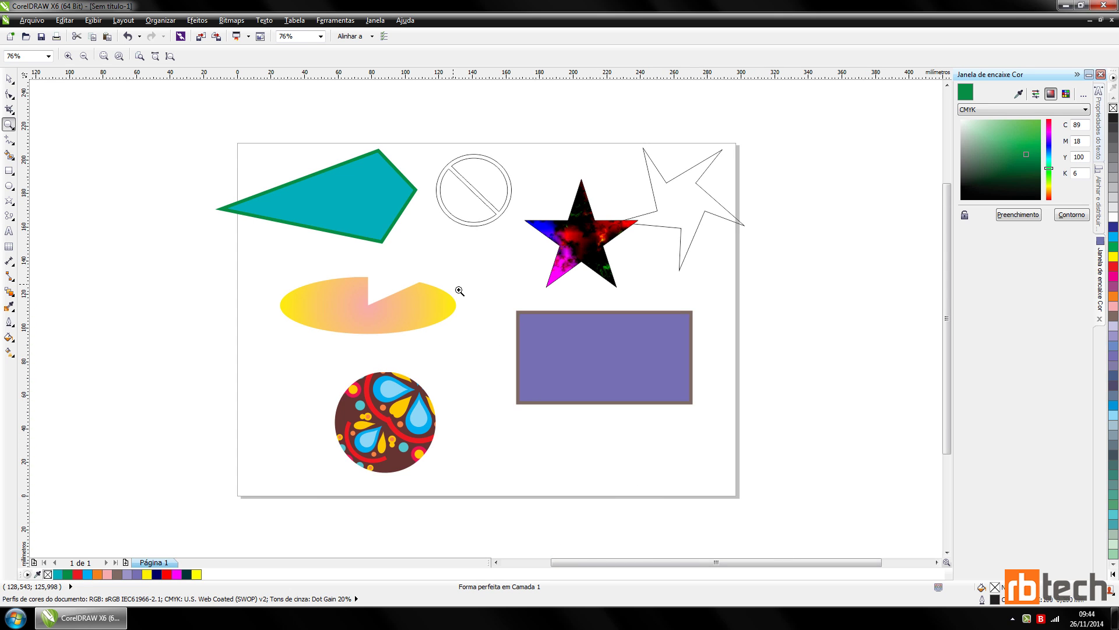
key(F4)
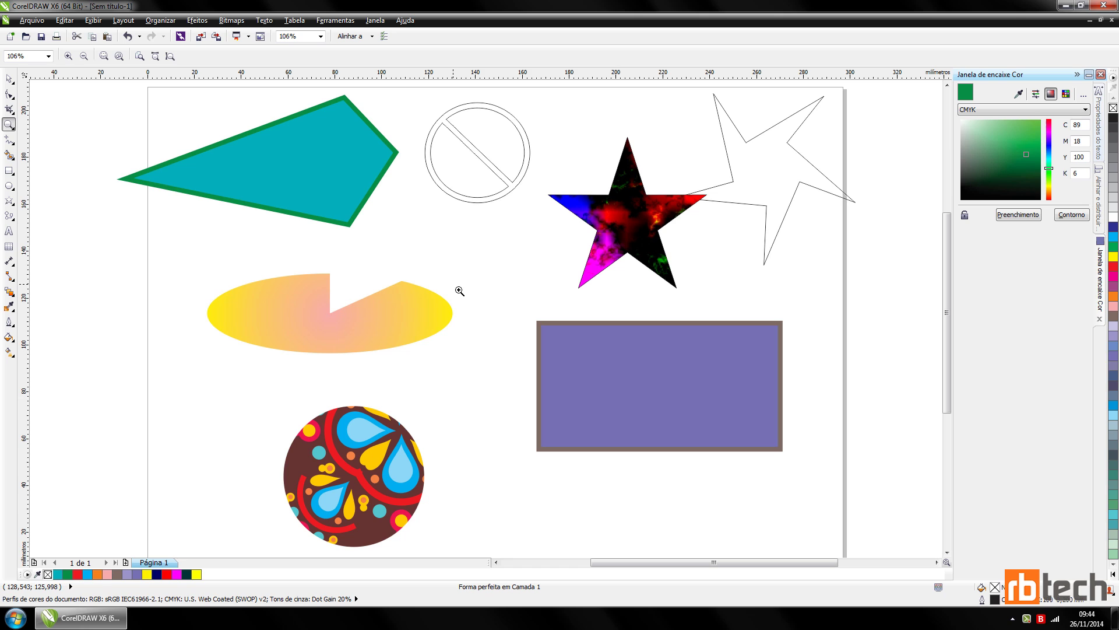
key(shift+F4)
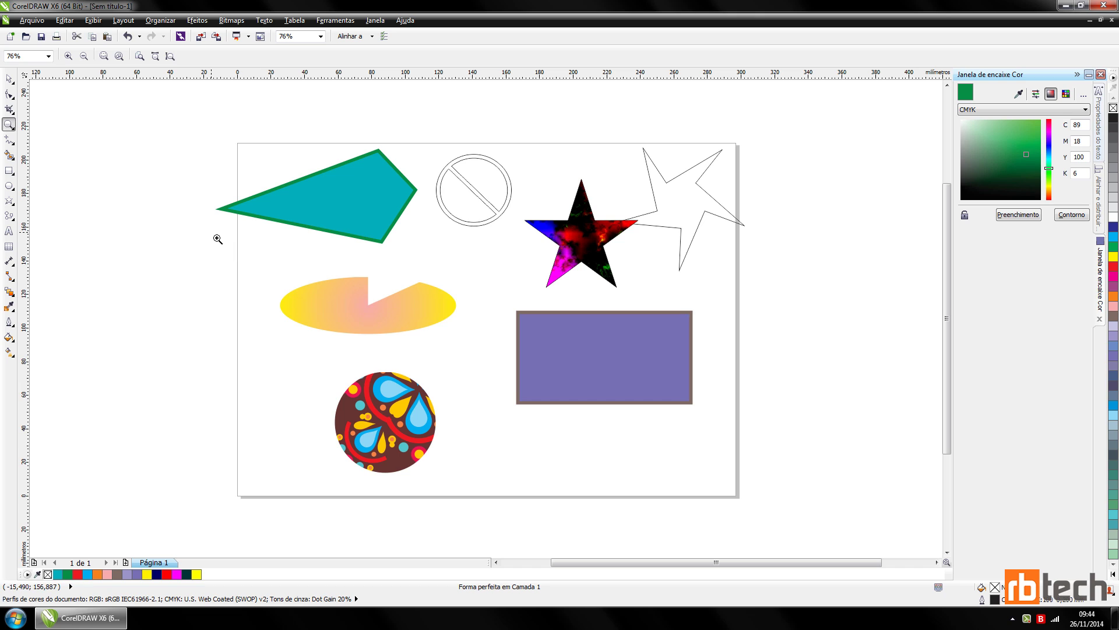
Draw a nearly horizontal Freehand line about 90 mm long above the page and a closed U-shaped outline about 95 × 116 mm beside the page.
click(13, 143)
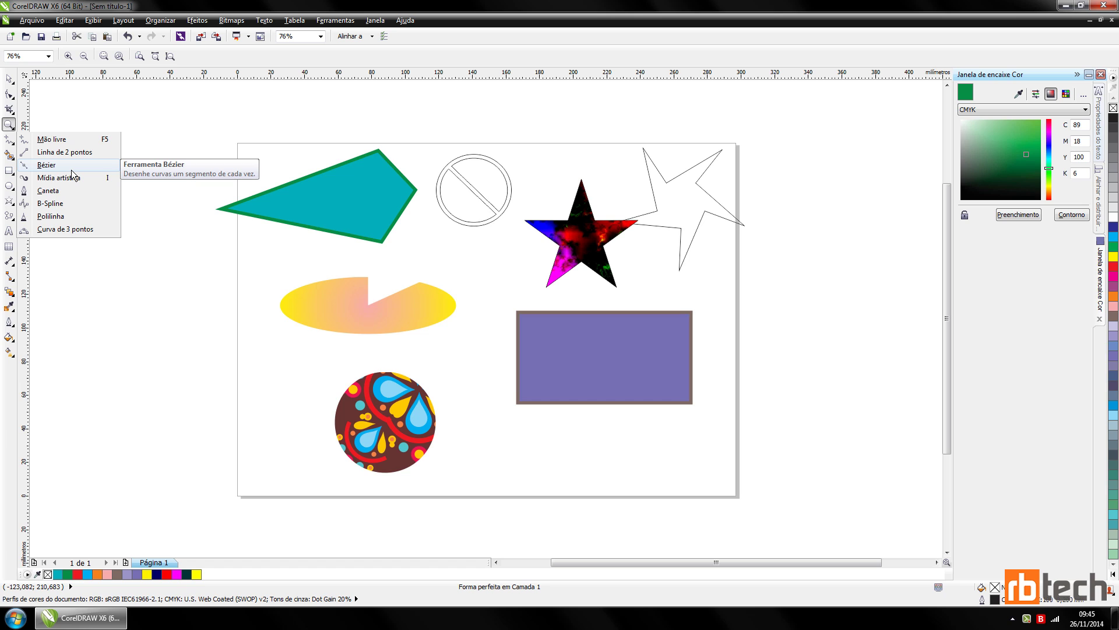
click(61, 140)
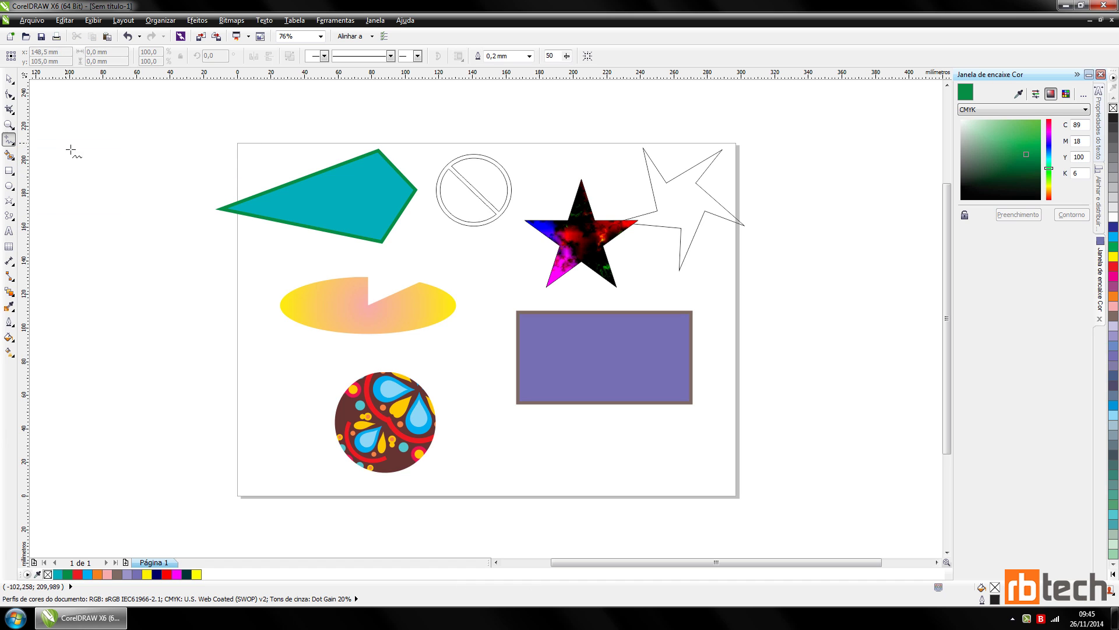
click(170, 115)
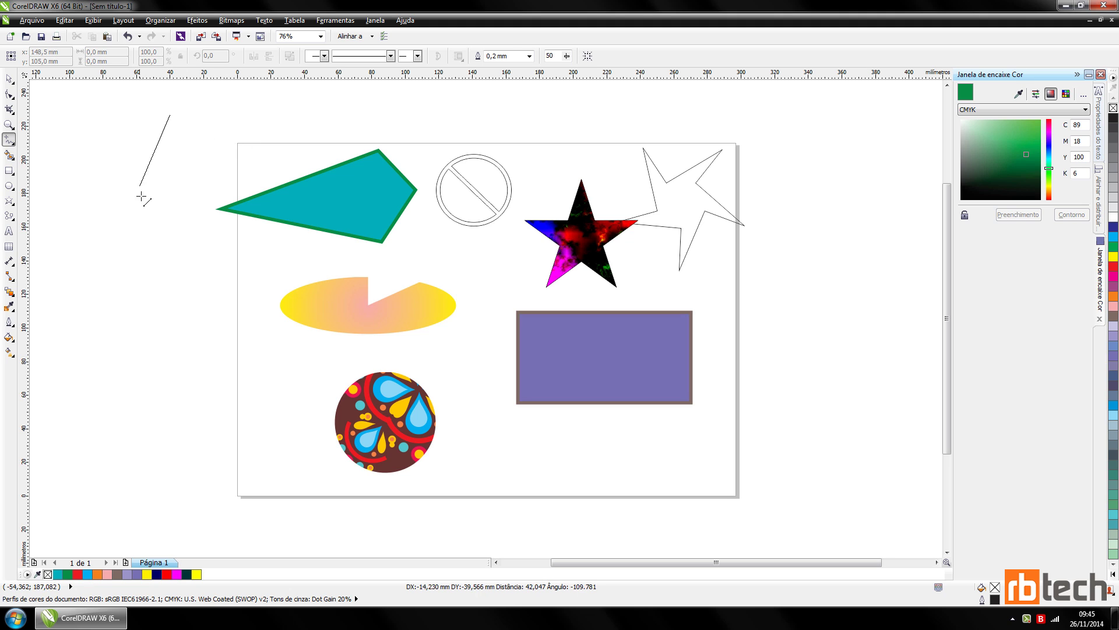
click(324, 111)
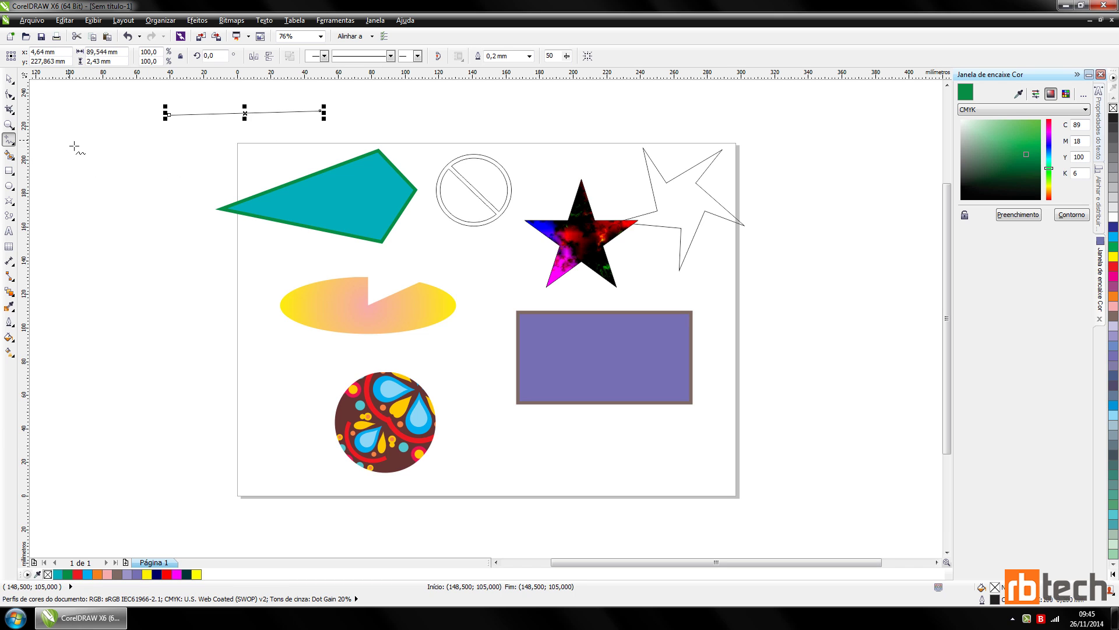
mouse_move(71, 138)
mouse_down()
mouse_move(76, 251)
mouse_move(135, 251)
mouse_move(154, 194)
mouse_move(145, 166)
mouse_move(190, 152)
mouse_move(205, 202)
mouse_move(198, 258)
mouse_move(139, 317)
mouse_move(69, 316)
mouse_move(46, 255)
mouse_move(73, 142)
mouse_up()
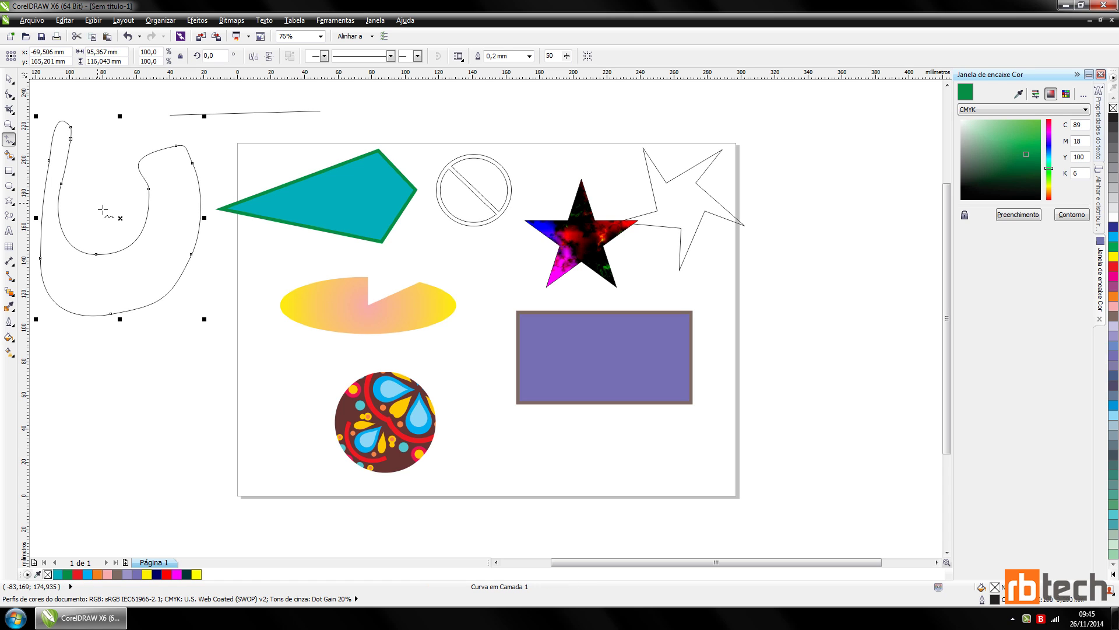
Draw a closed seven-cornered Bézier polygon about 94 × 71 mm below the U-shaped outline.
click(11, 141)
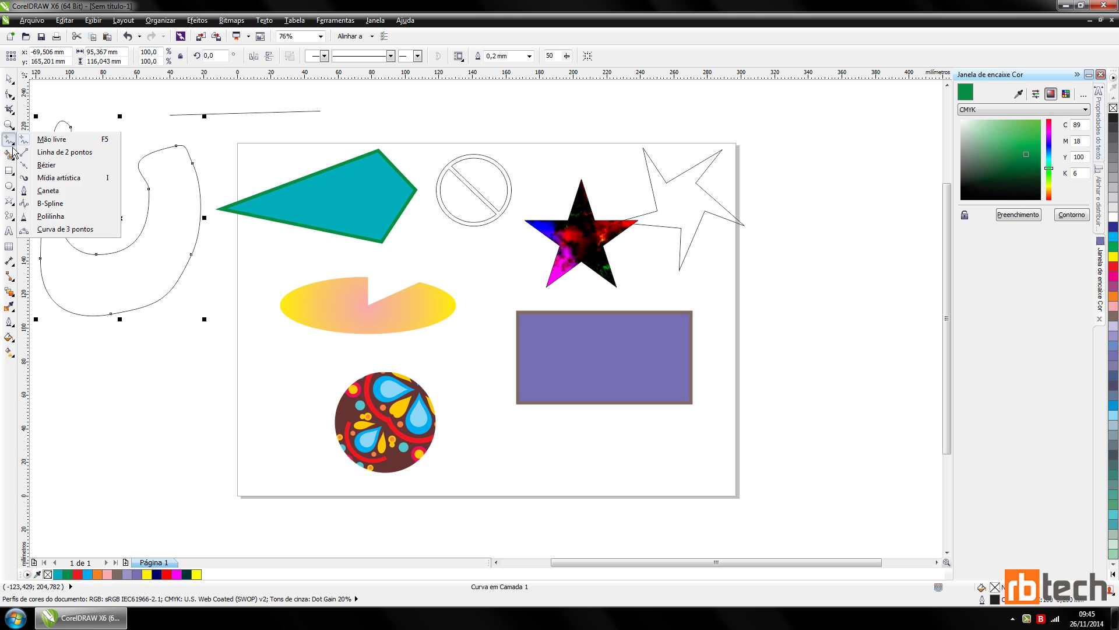
click(55, 167)
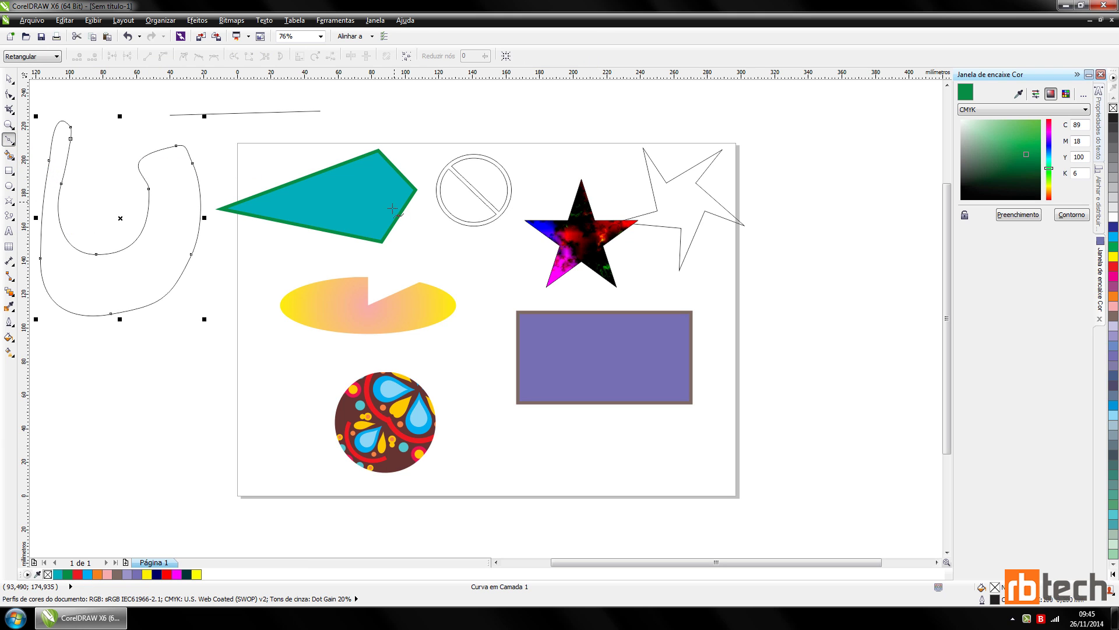
click(88, 386)
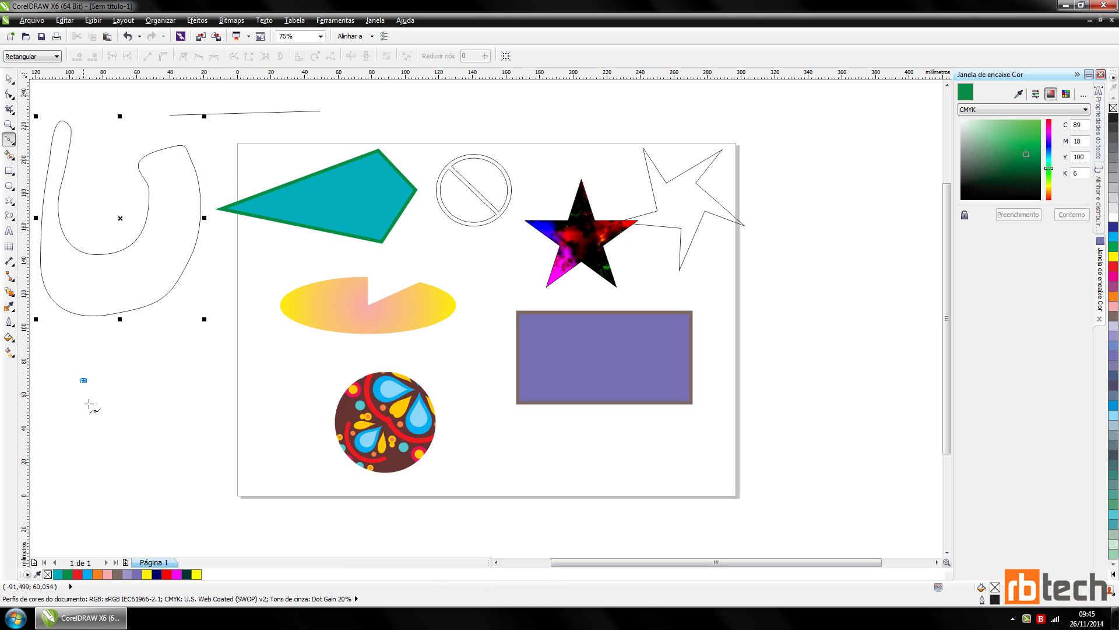
click(83, 422)
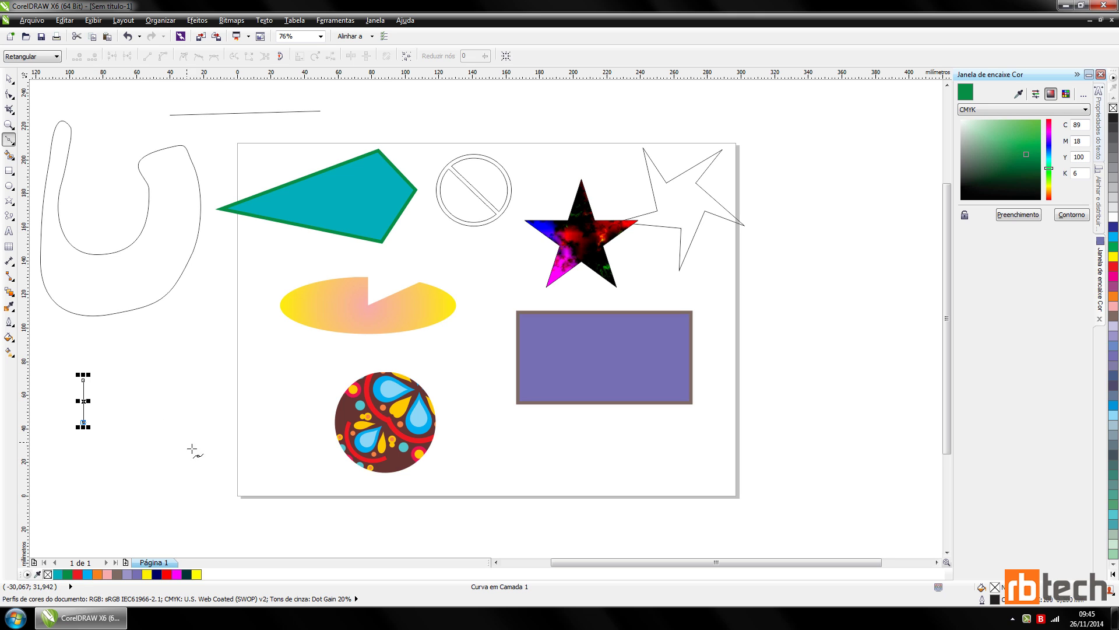
click(156, 447)
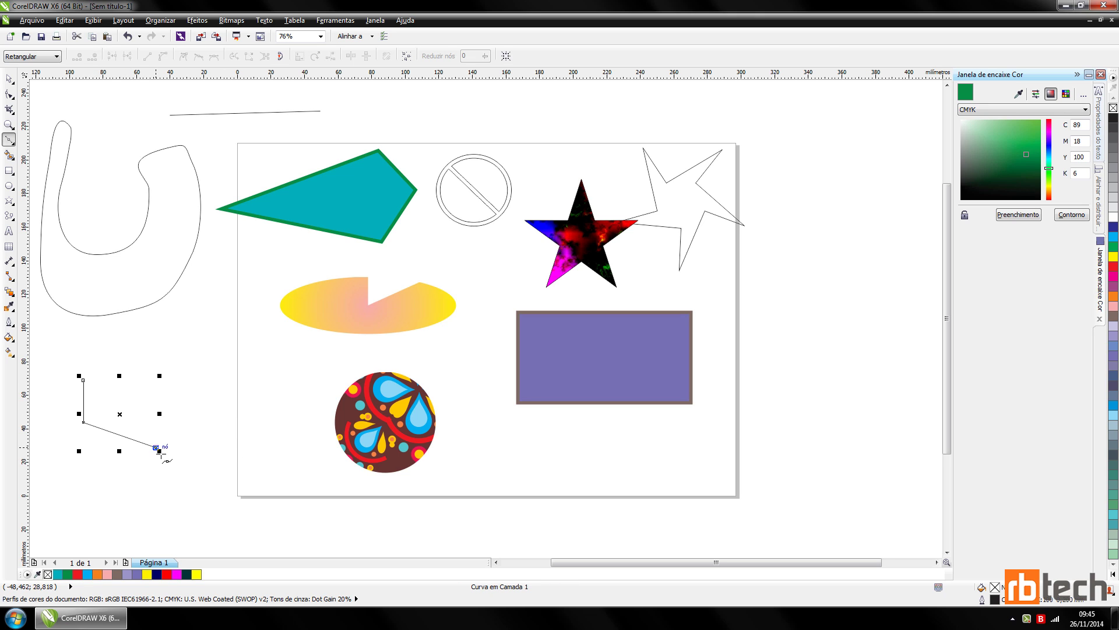
click(213, 362)
click(162, 328)
click(56, 341)
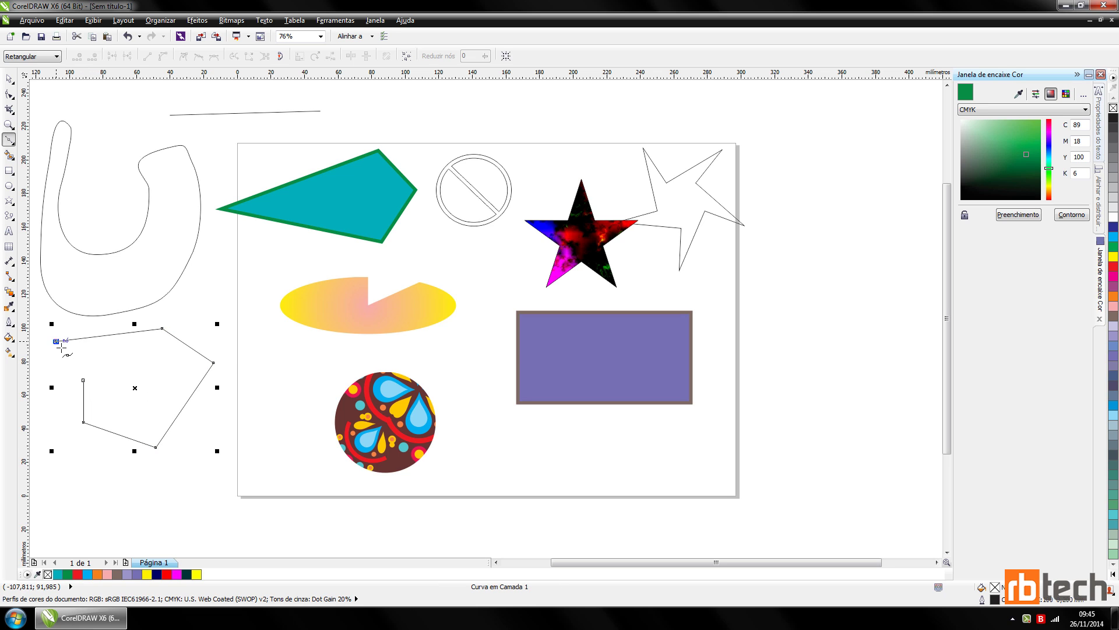
click(103, 359)
click(93, 385)
click(13, 142)
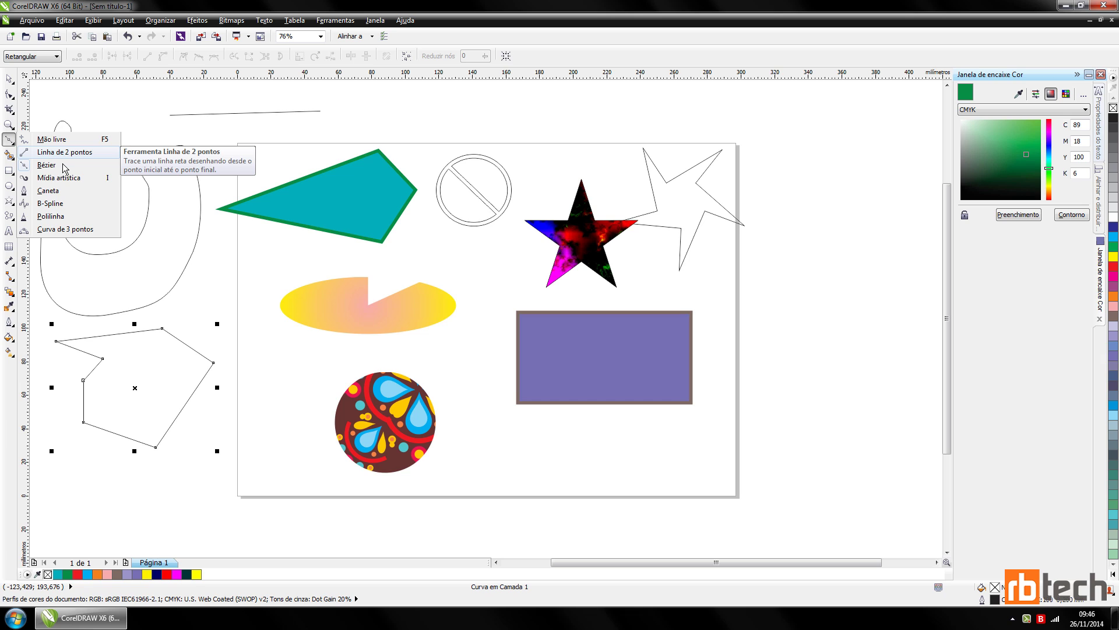
click(11, 159)
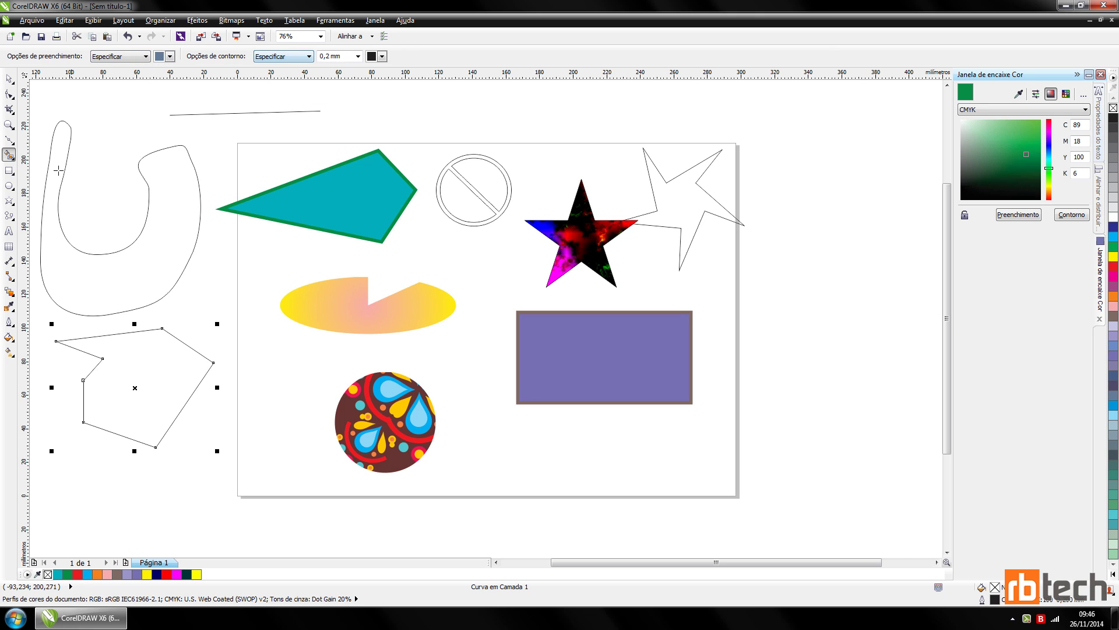
Add the artistic text "Meu texto no Corel" in 24 pt Arial above the page.
click(9, 231)
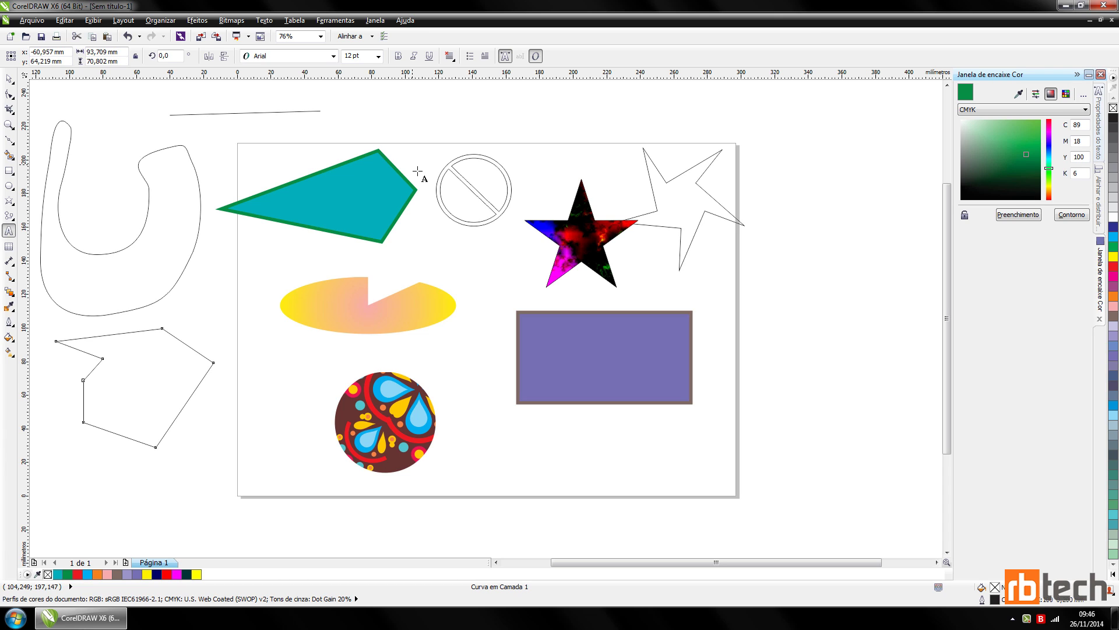
click(456, 106)
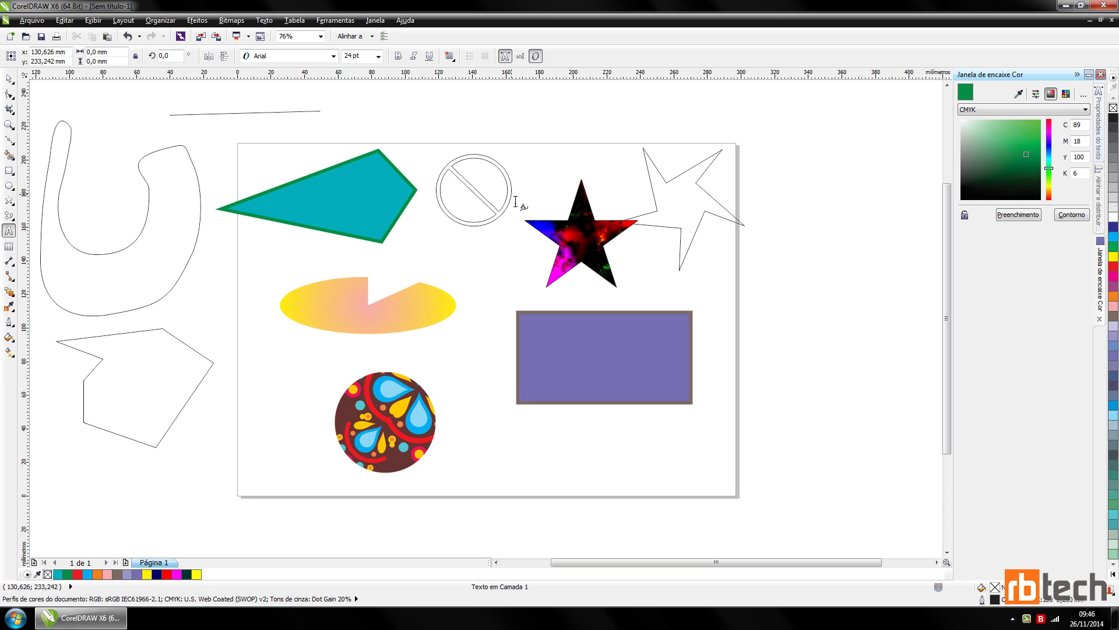
text(Meu texto no Corel)
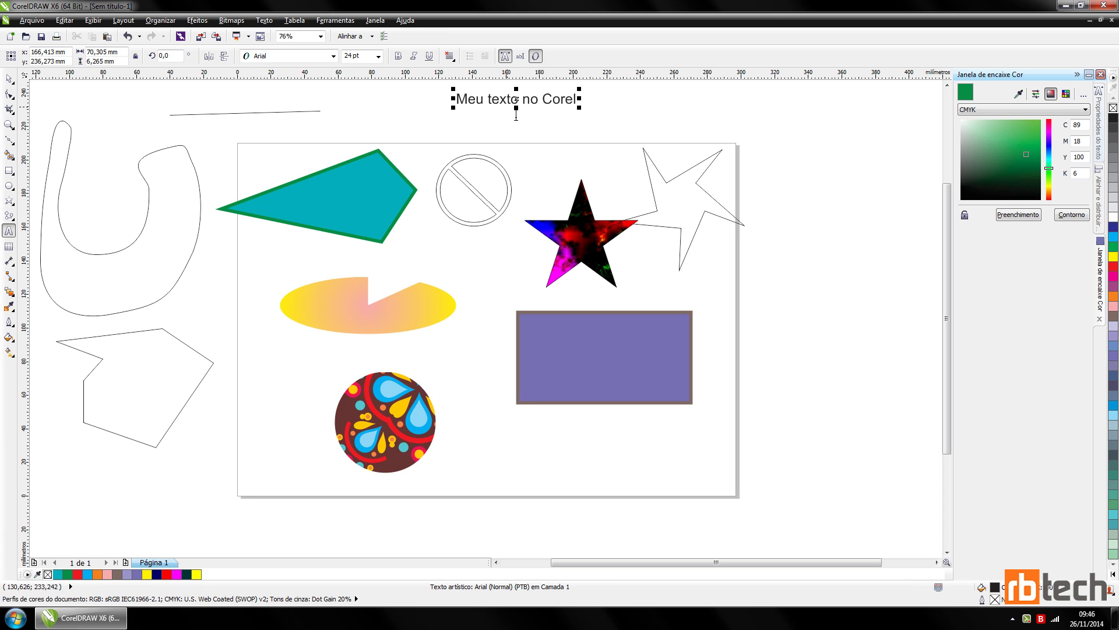
click(514, 126)
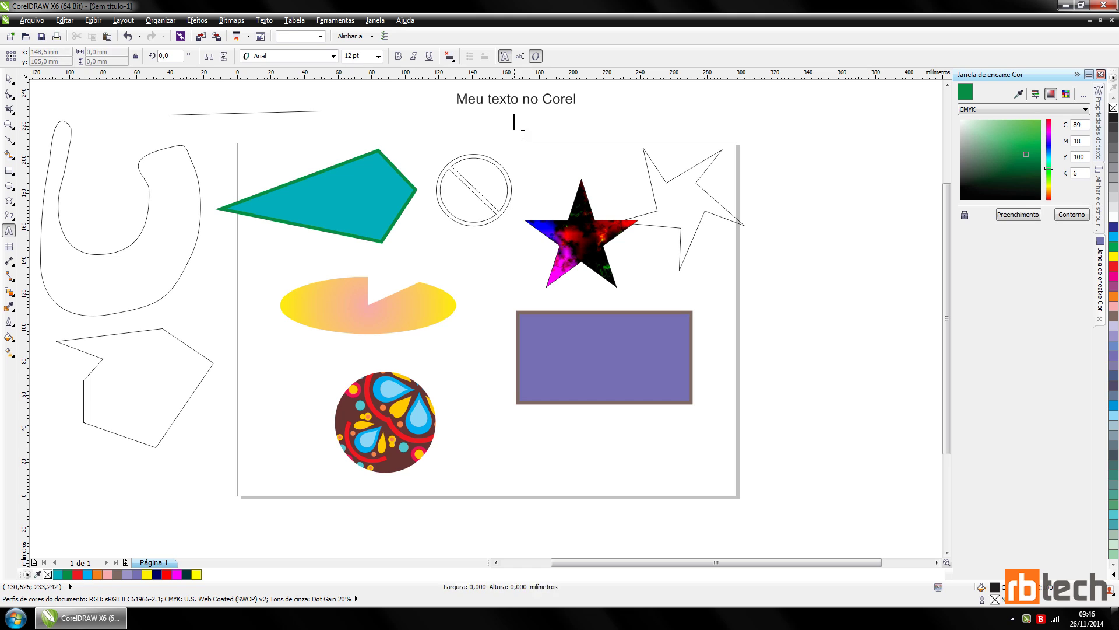
Scale the artistic text above the page proportionally to about 141 × 12.6 mm, at 48.123 pt.
click(9, 78)
click(499, 117)
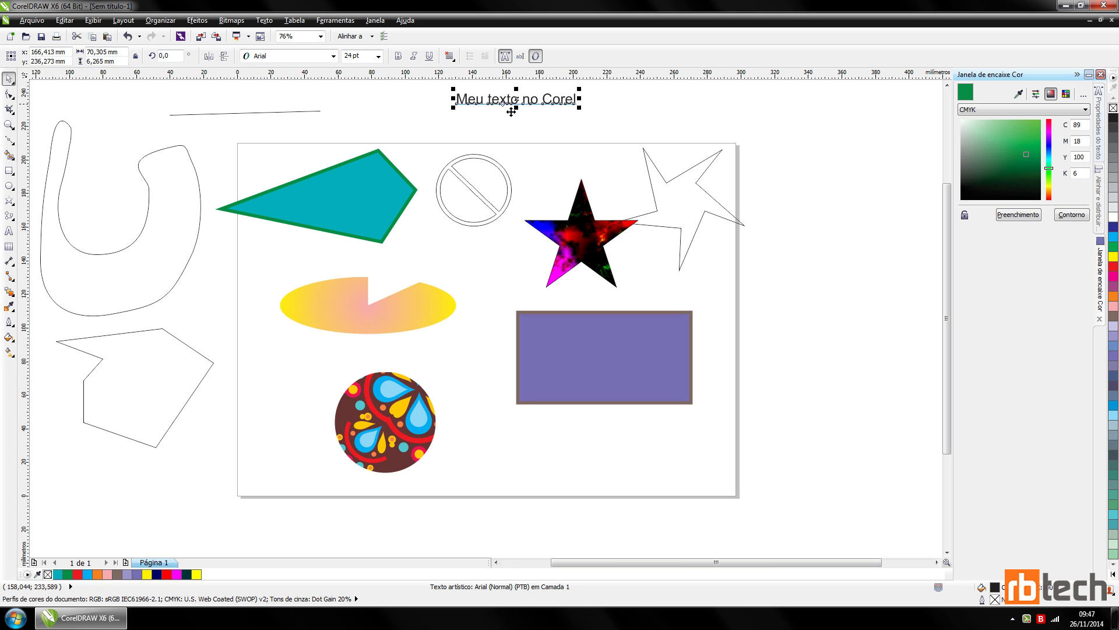
mouse_move(500, 125)
mouse_down()
mouse_move(467, 121)
mouse_move(488, 123)
mouse_up()
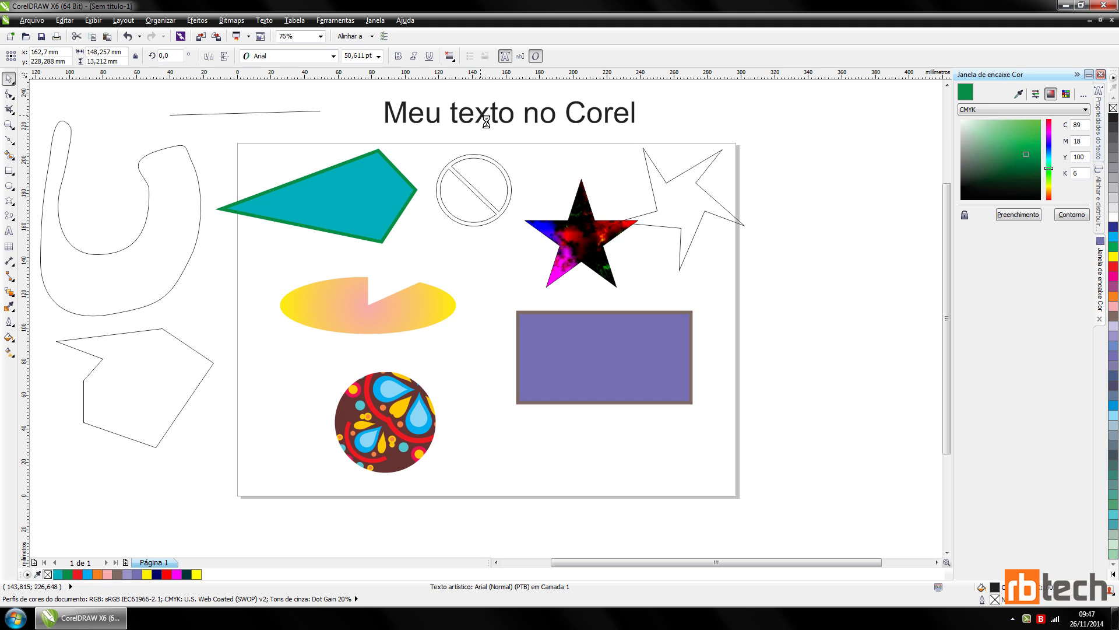
drag(639, 127, 627, 146)
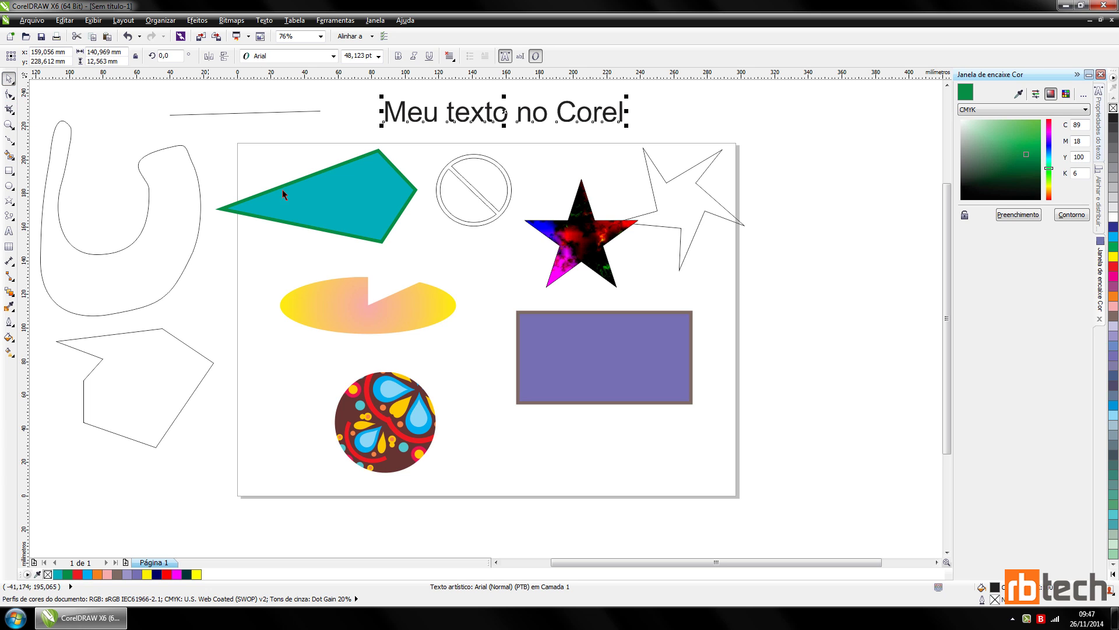
Try rotating the artistic text by one of its corners, and undo the rotation.
click(481, 121)
drag(635, 114, 628, 142)
key(ctrl+z)
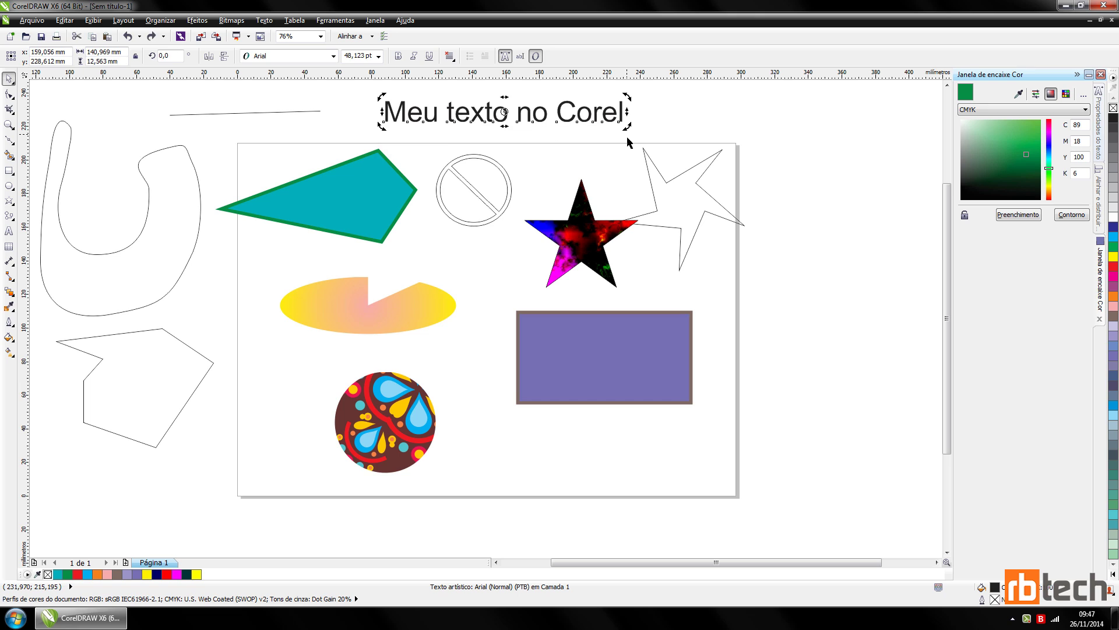
Try shifting the letter "e" in "Meu" and "texto" below the baseline with the Shape tool, and undo the changes.
click(550, 121)
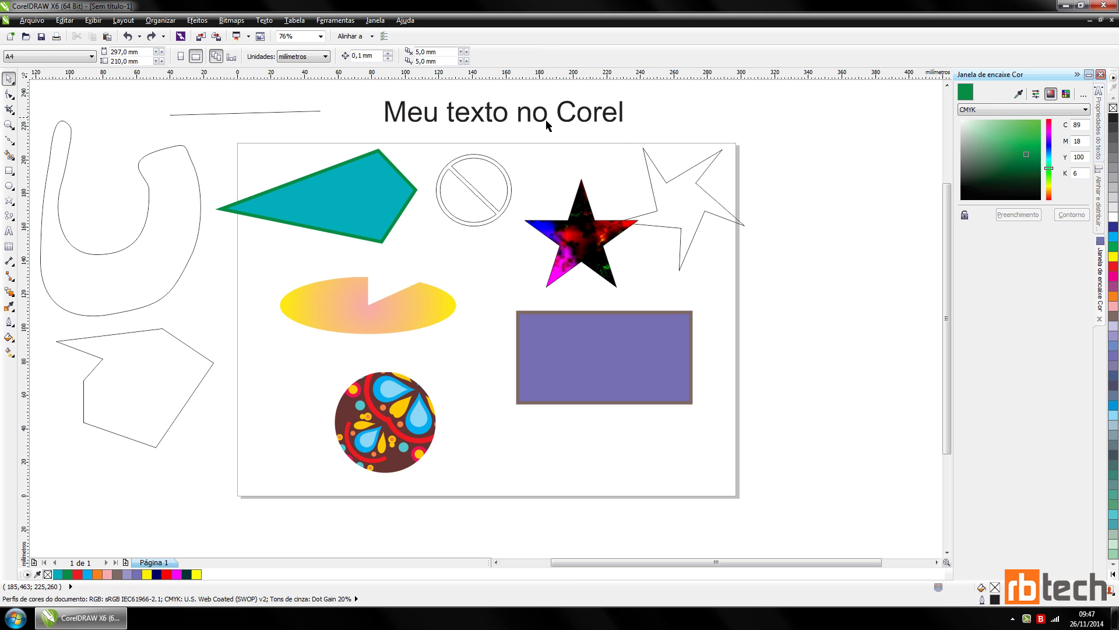
click(545, 129)
click(9, 94)
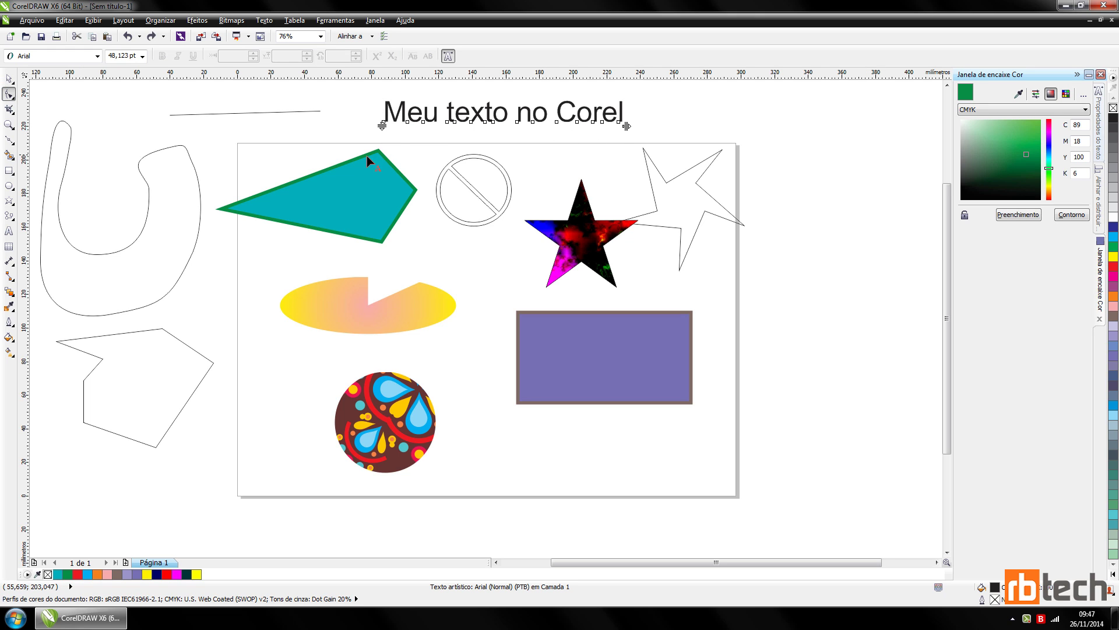
click(385, 130)
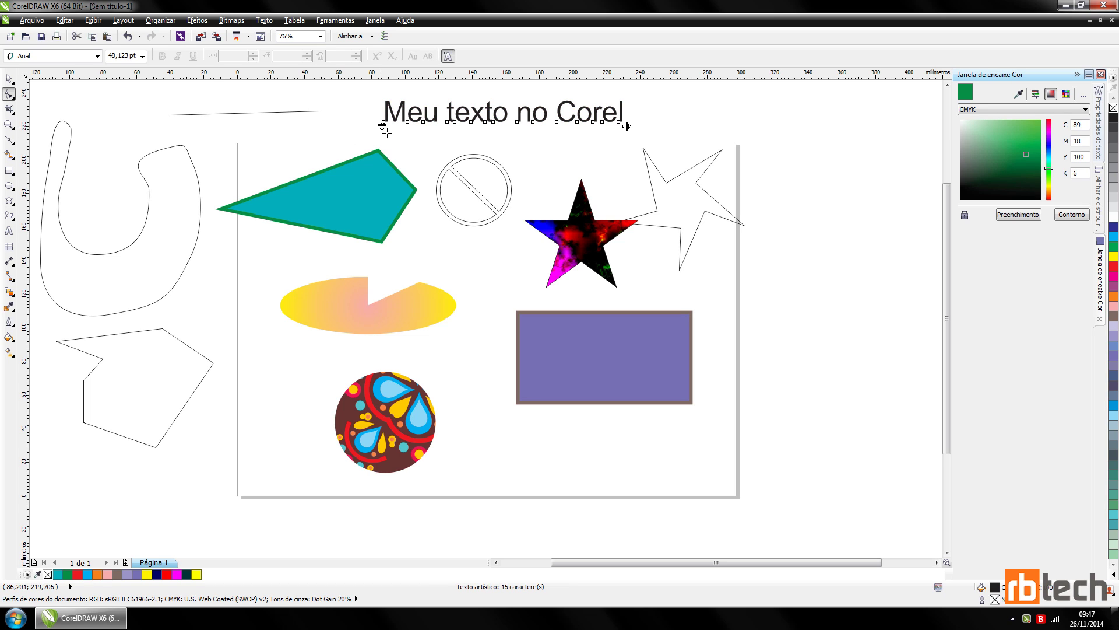
click(408, 122)
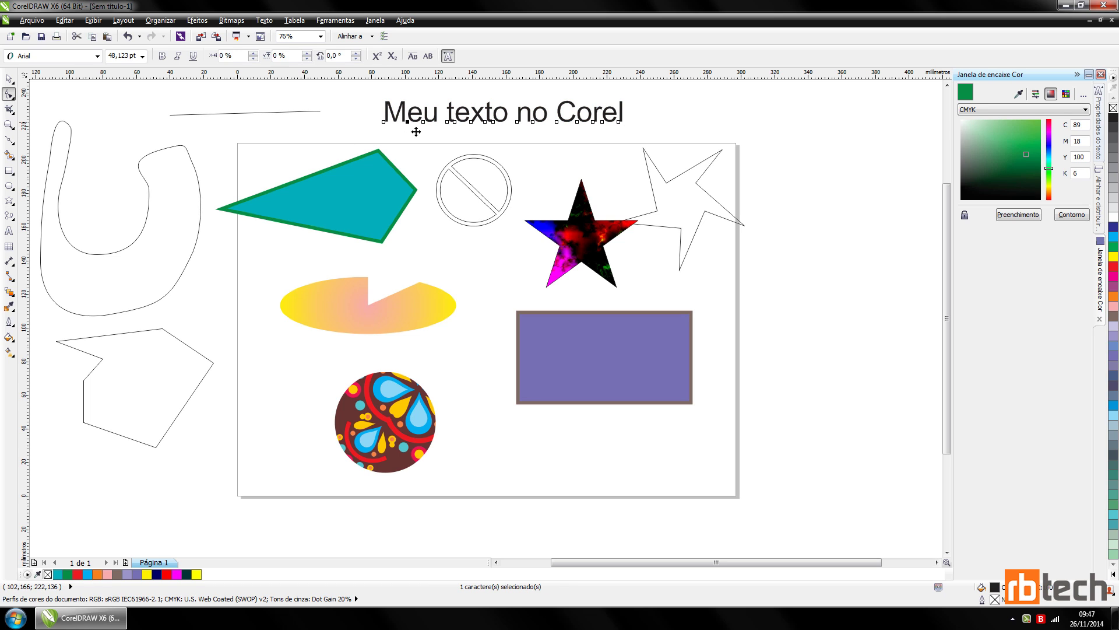
drag(416, 132, 495, 128)
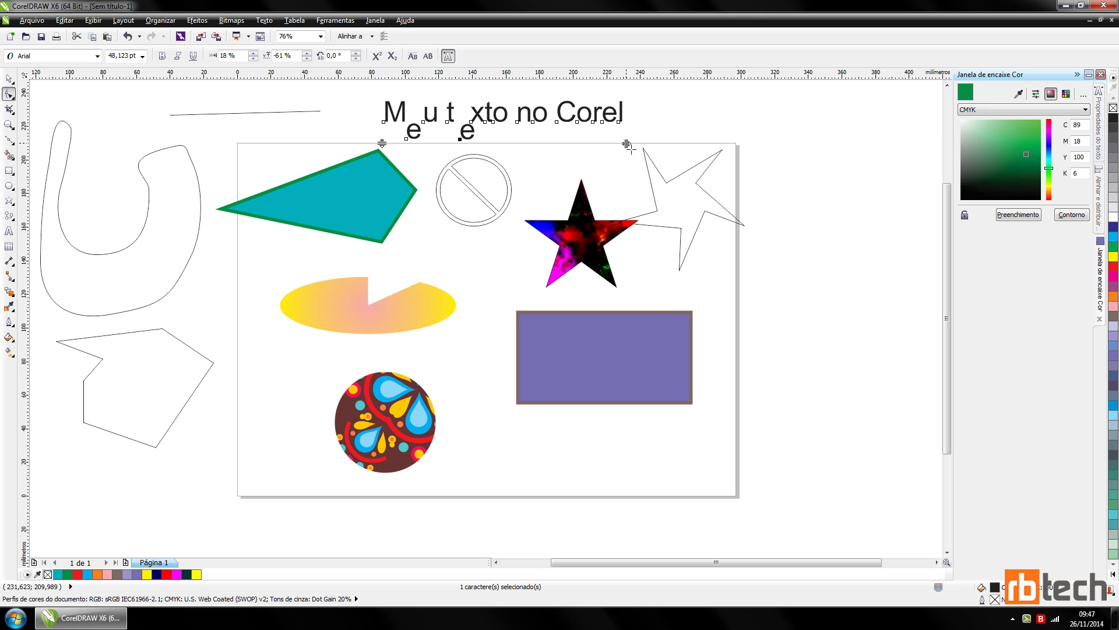
mouse_move(626, 144)
mouse_down()
mouse_move(542, 153)
mouse_move(735, 154)
mouse_move(589, 154)
mouse_move(625, 146)
mouse_up()
key(ctrl+z)
key(ctrl+z)
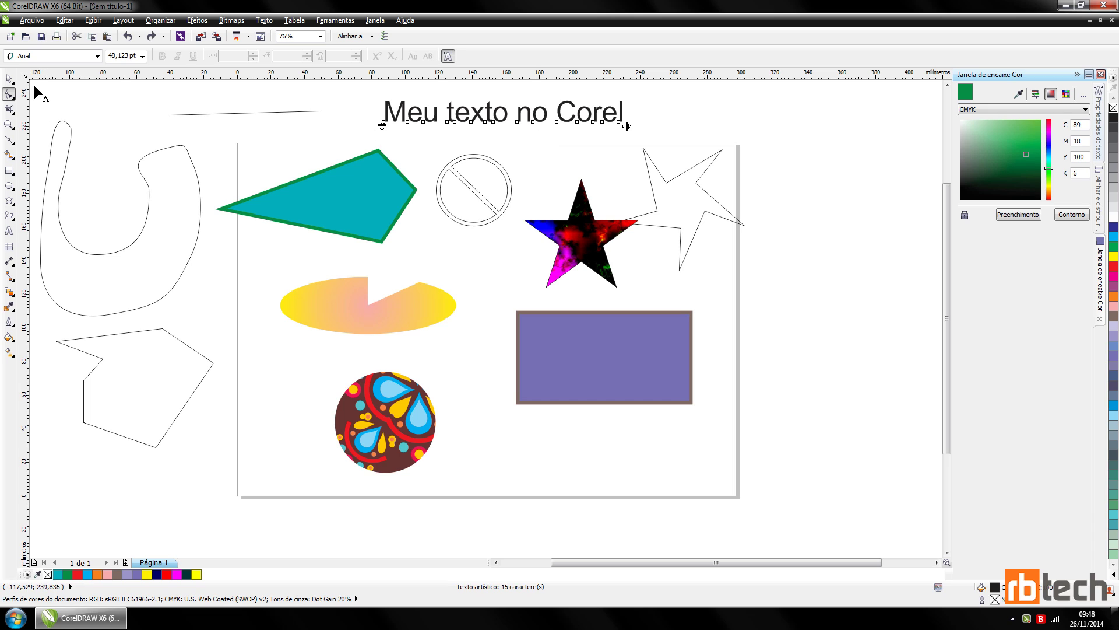
Break the artistic text apart into words, select the individual words, and undo the separation.
click(162, 20)
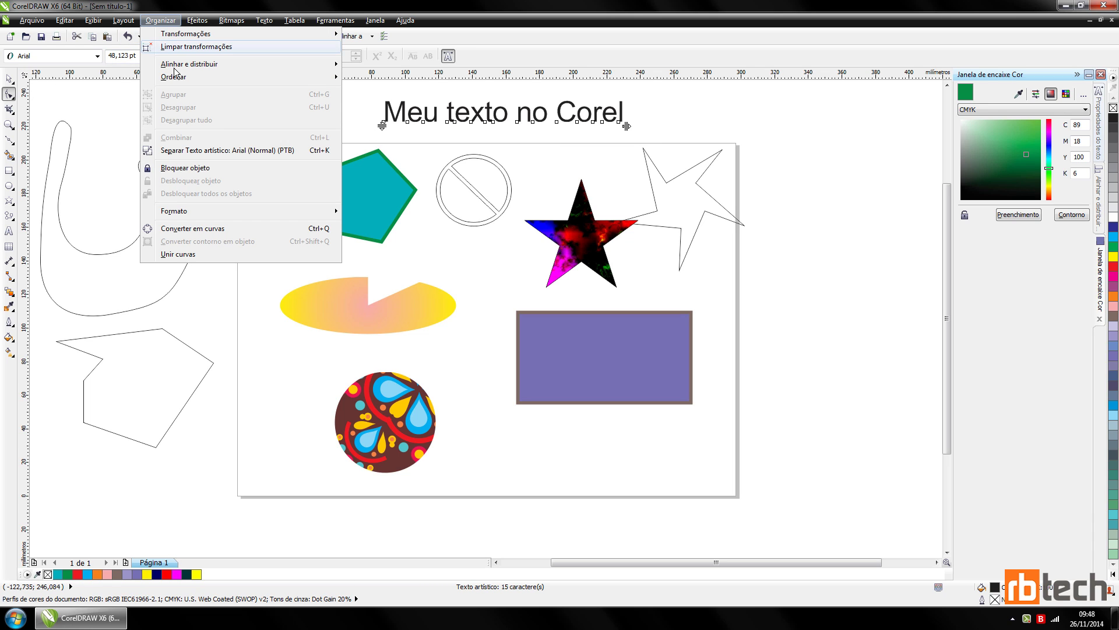
click(234, 155)
click(358, 118)
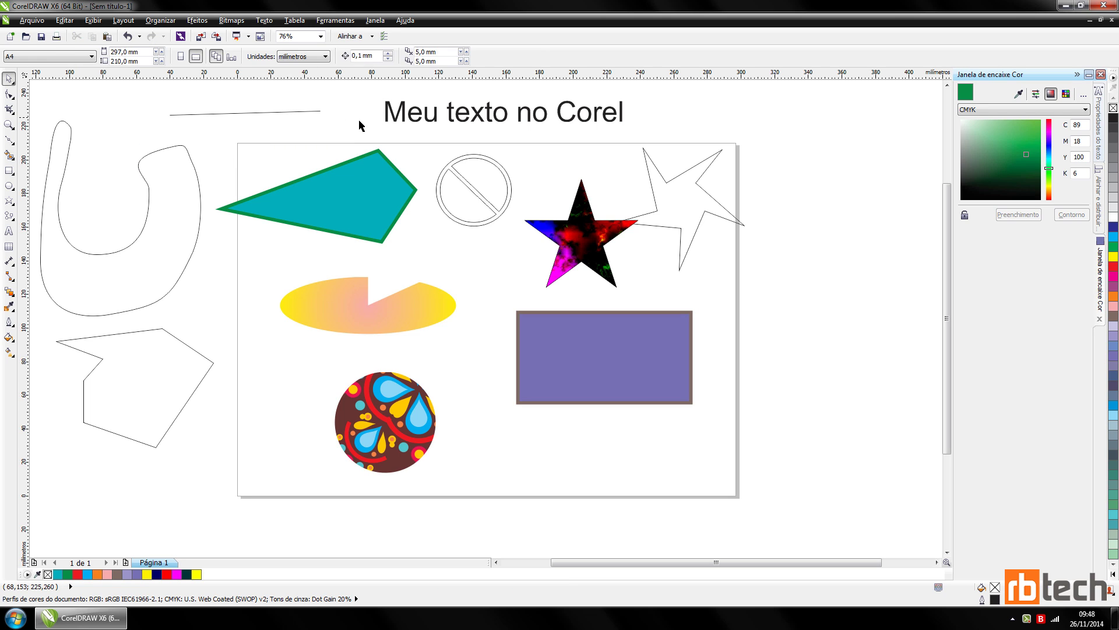
click(392, 119)
click(462, 121)
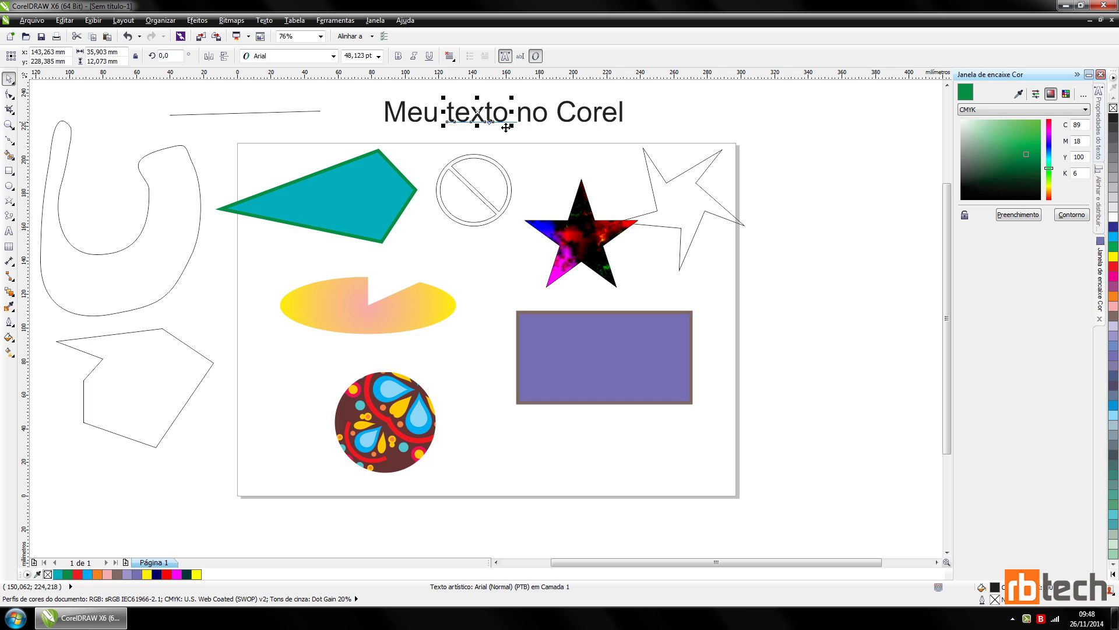
click(527, 122)
click(577, 124)
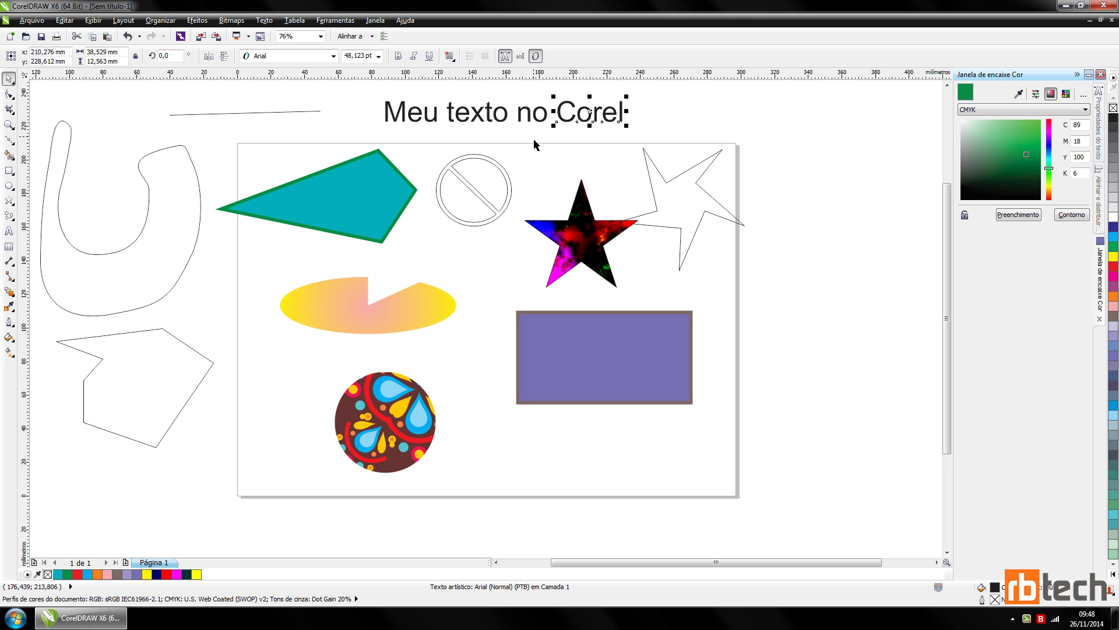
key(ctrl+z)
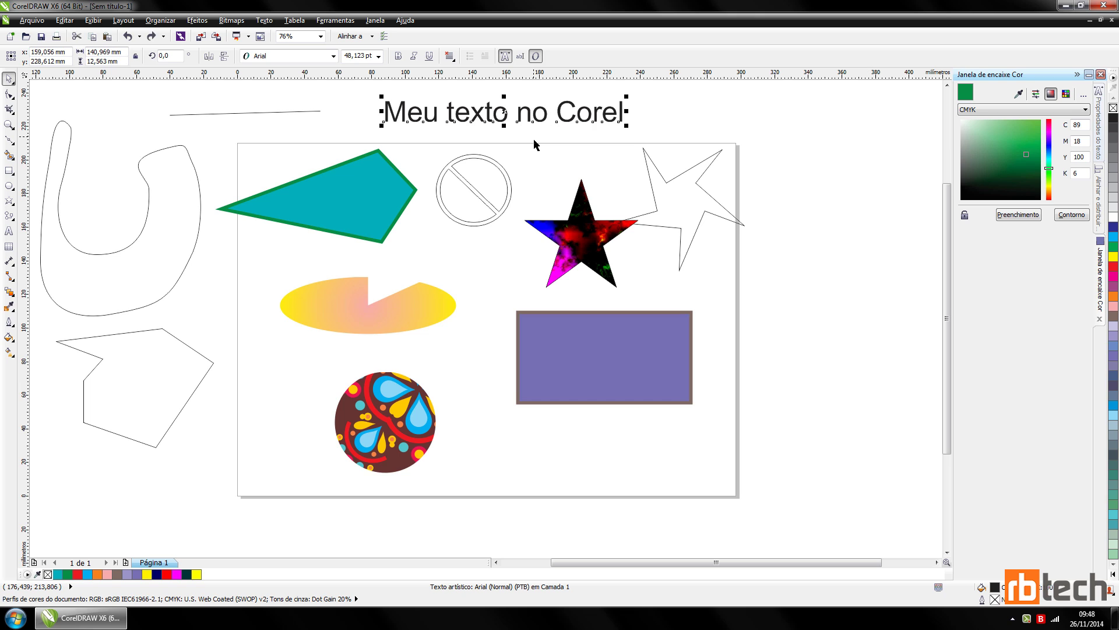
Convert the whole artistic text to curves and break the resulting curve apart.
click(171, 22)
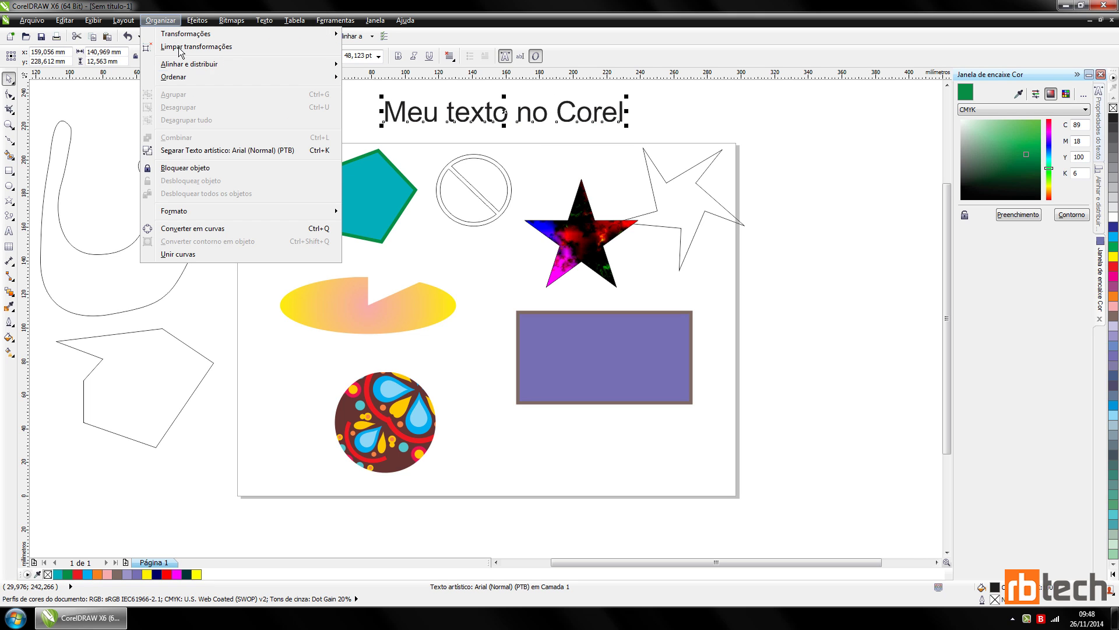
click(256, 231)
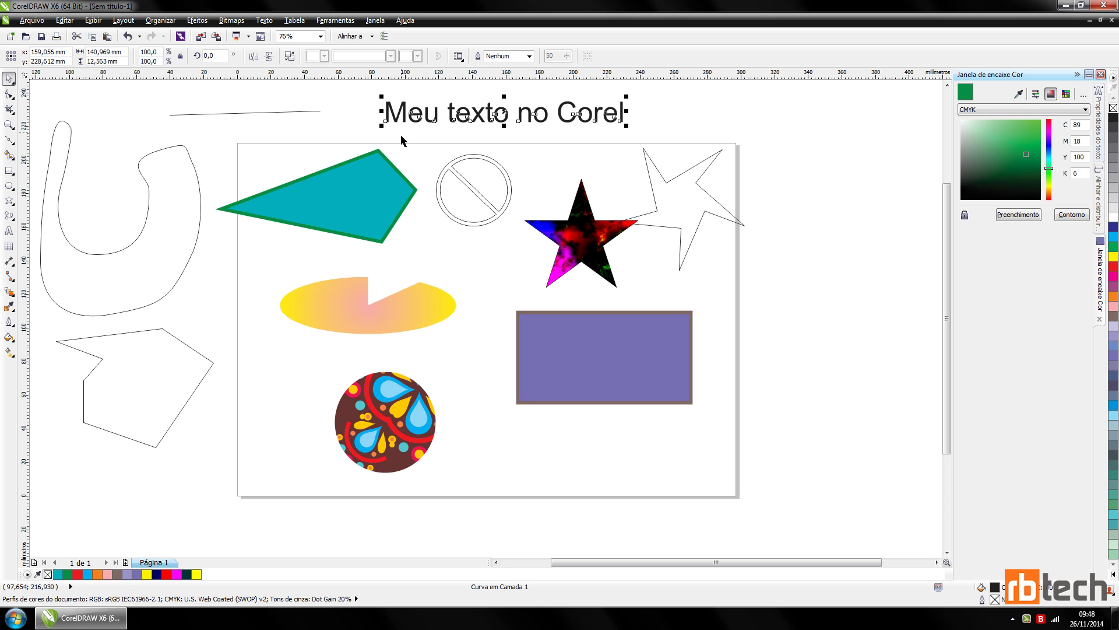
click(161, 21)
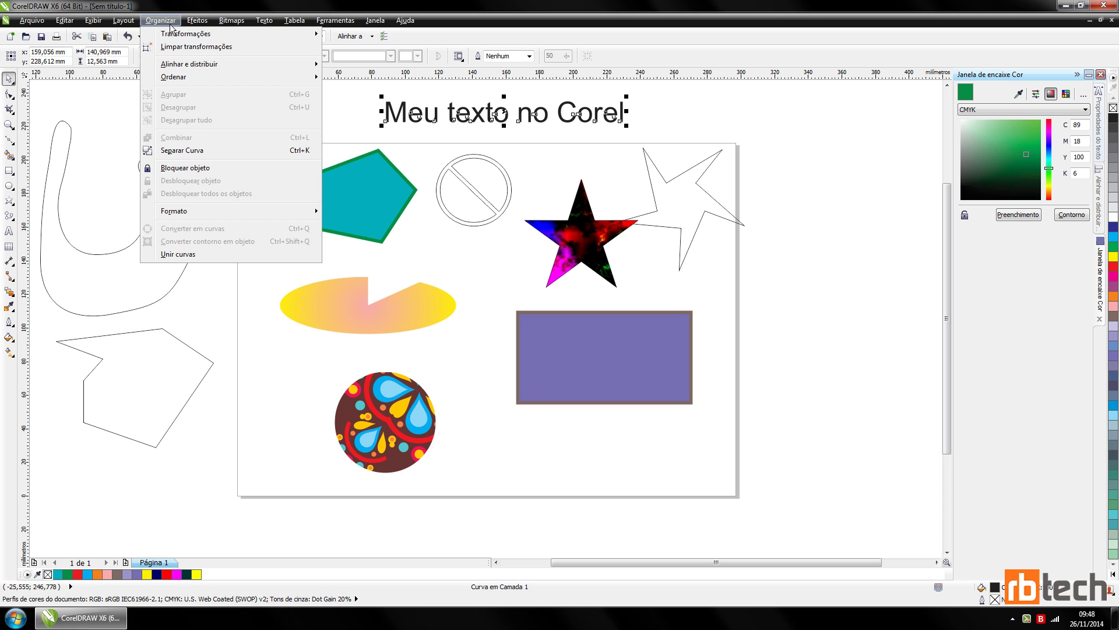
click(247, 151)
click(335, 126)
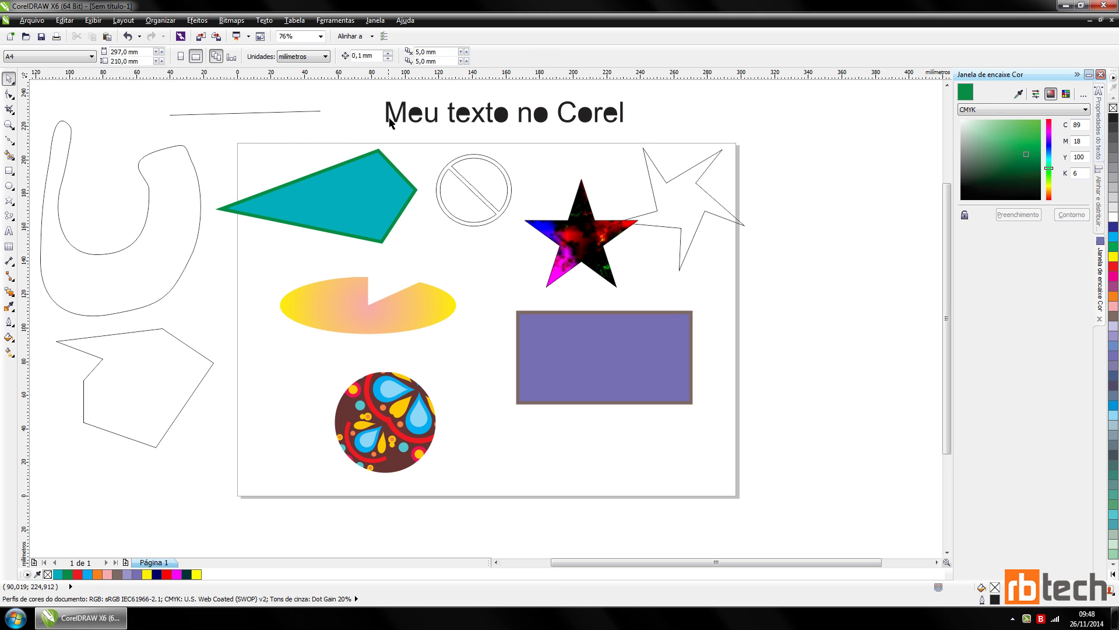
Try moving separate letter pieces of "Meu" and "texto", and undo back to the intact artistic text.
click(390, 117)
drag(391, 116, 434, 136)
click(415, 115)
click(434, 124)
click(433, 125)
click(455, 118)
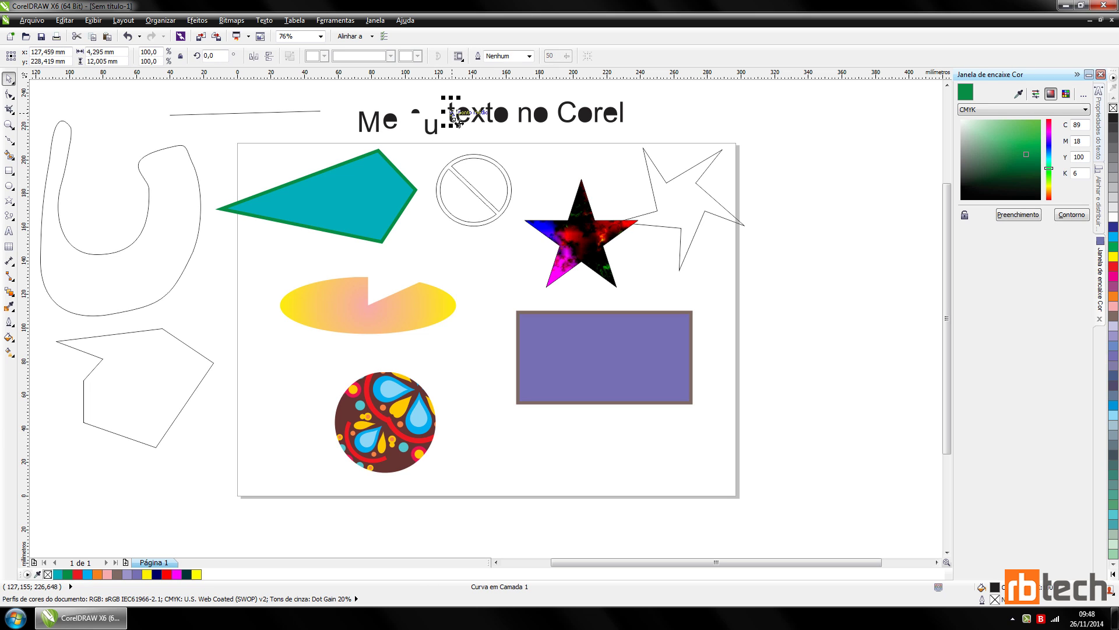
click(508, 120)
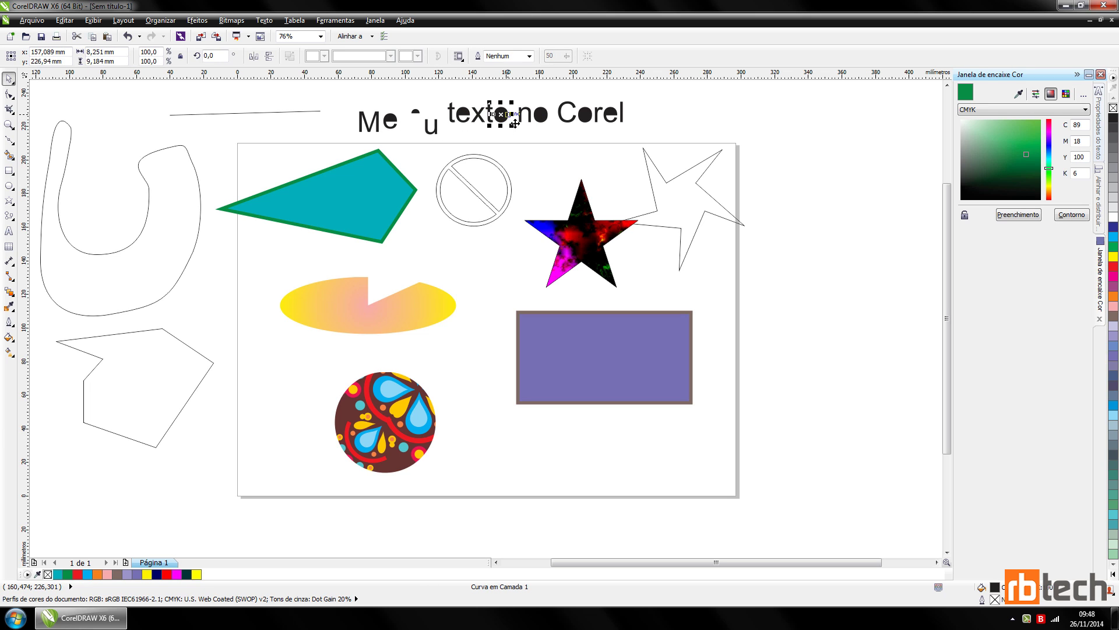
drag(514, 123, 525, 138)
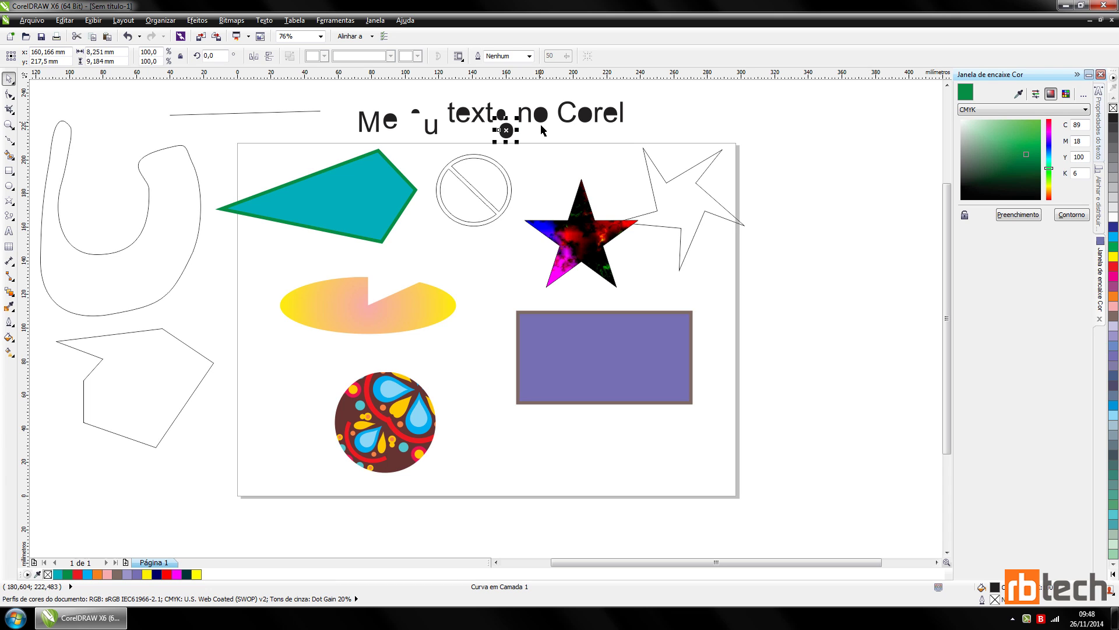
key(ctrl+z)
key(ctrl+z)
key(ctrl+z)
key(ctrl+z)
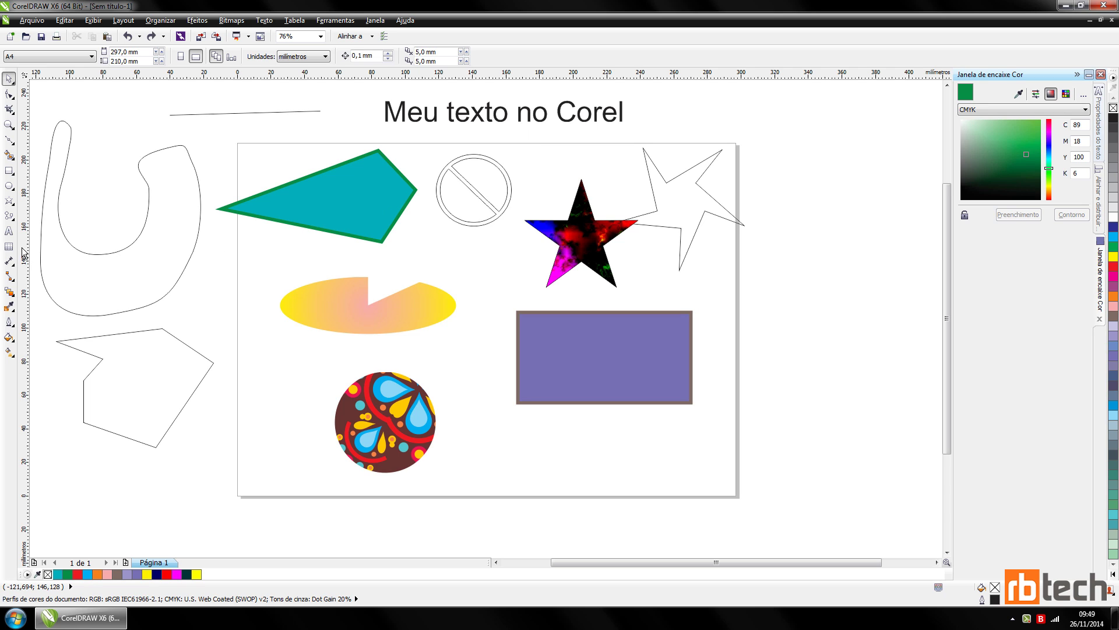
Draw a paragraph text frame about 94 × 73 mm beside the page containing the lines "jdafjaçsjdflça", "jaldjalçdsf" and "ajdflajldfadf".
click(9, 231)
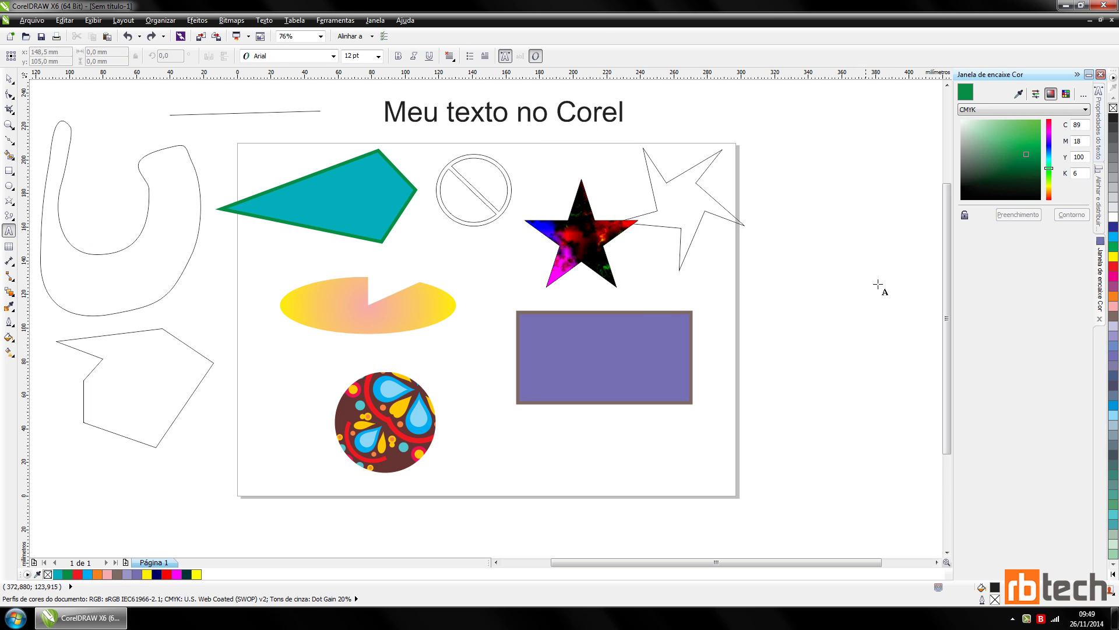
drag(768, 156, 926, 279)
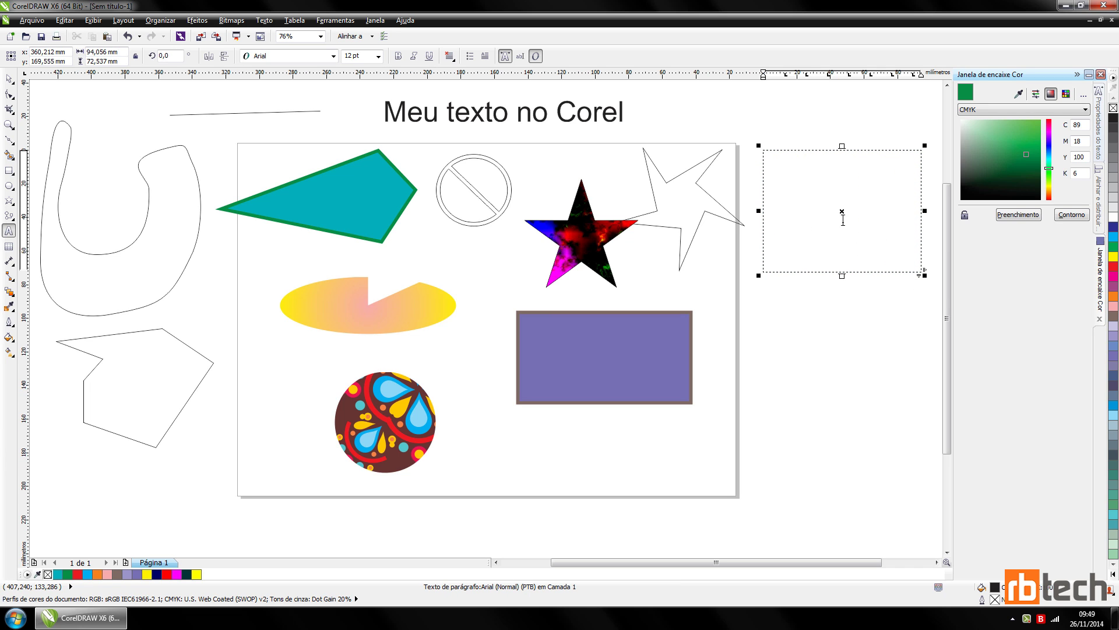
text(jdafjacsjdfjça)
key(Return)
text(a jaldjalçdsf)
key(Return)
text(ajdflajldfadf)
click(9, 78)
click(800, 138)
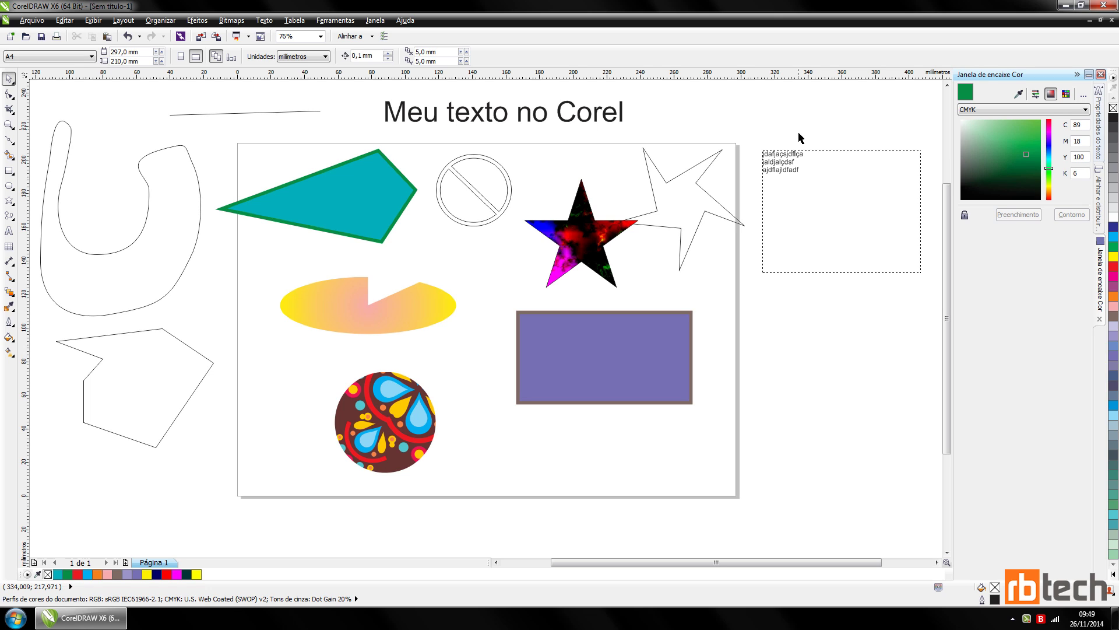
Format the paragraph text as bold, 14 pt, and change its font to Berlin Sans FB.
click(803, 176)
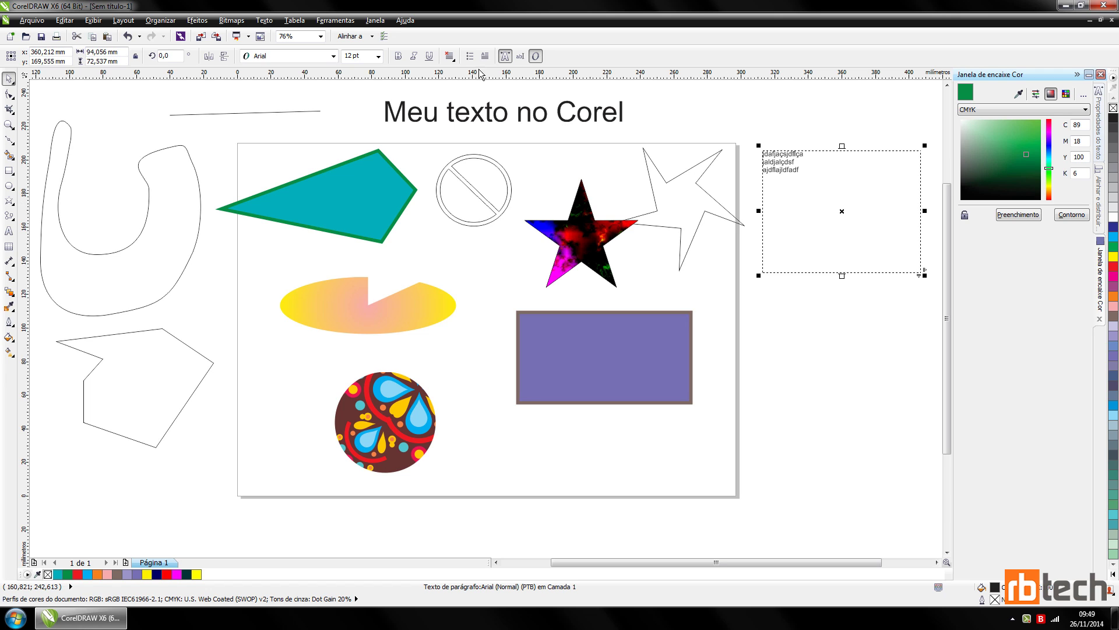
click(398, 56)
click(378, 55)
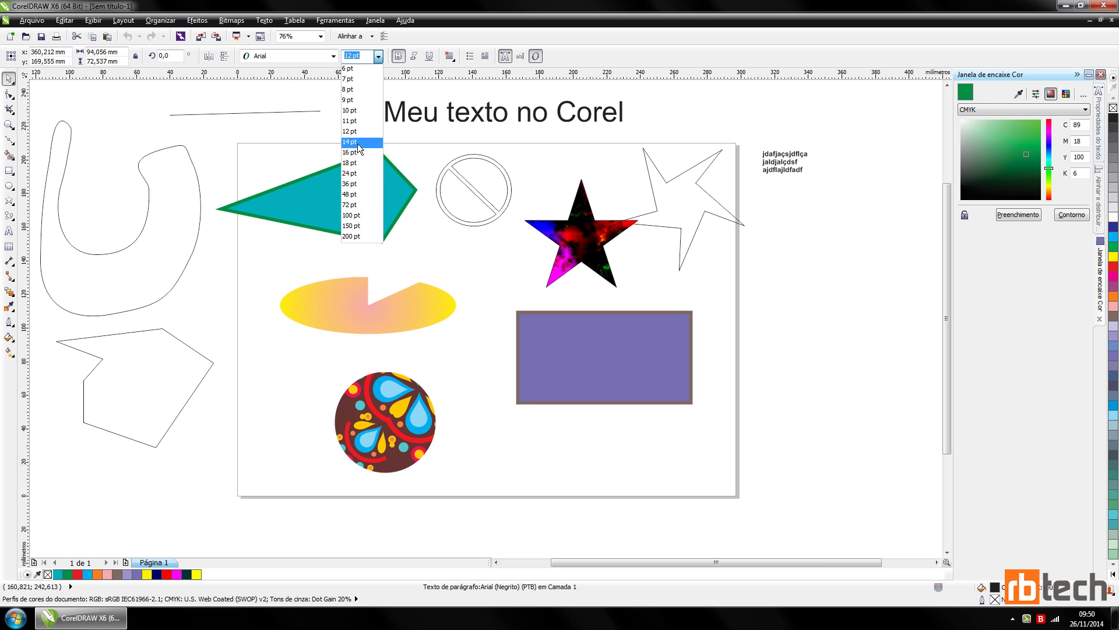
click(353, 142)
click(334, 56)
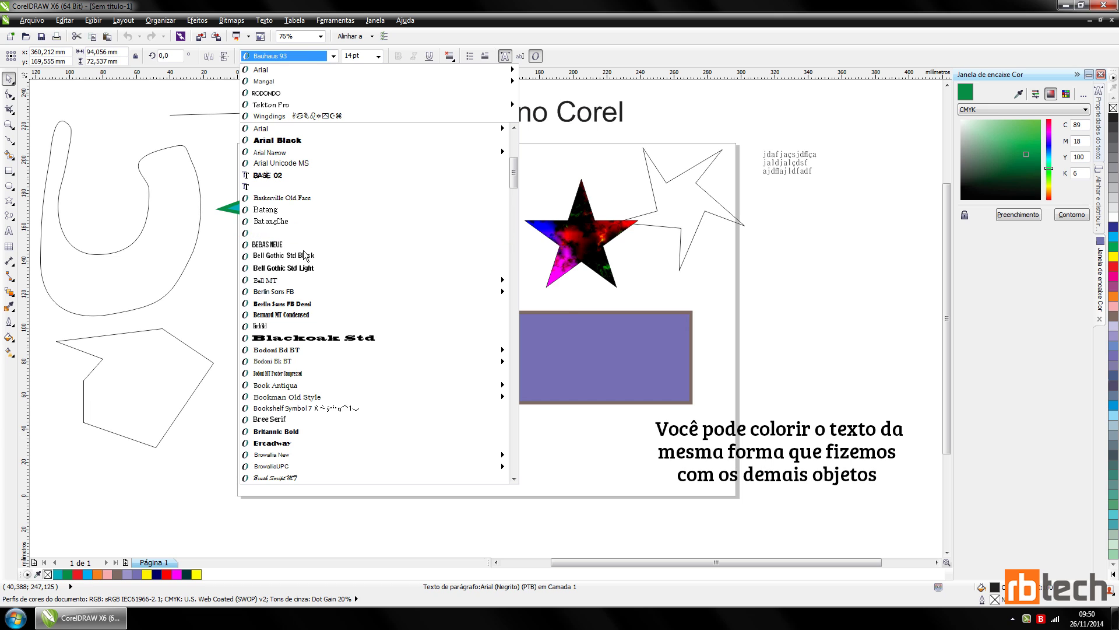
click(303, 295)
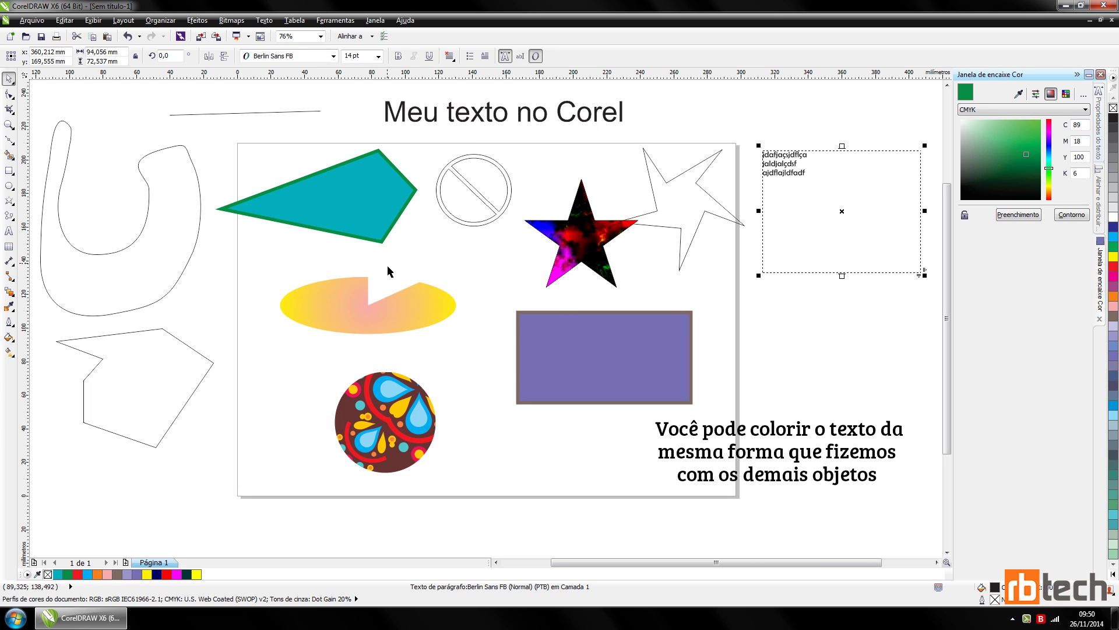
key(F8)
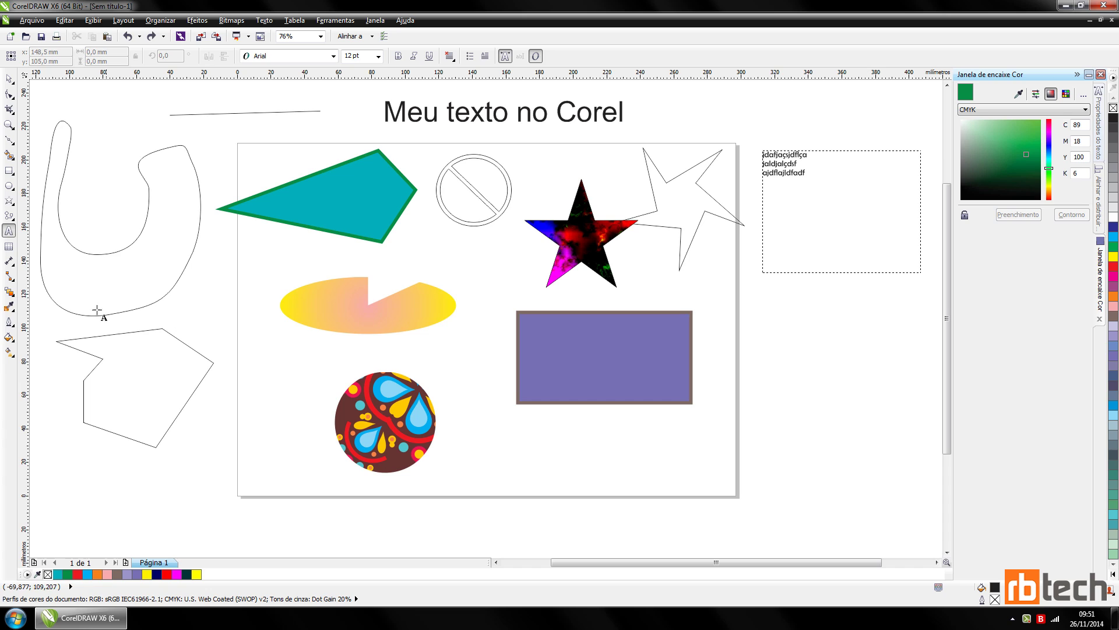
Dimension the purple rectangle's width with a horizontal dimension line placed below it.
click(15, 267)
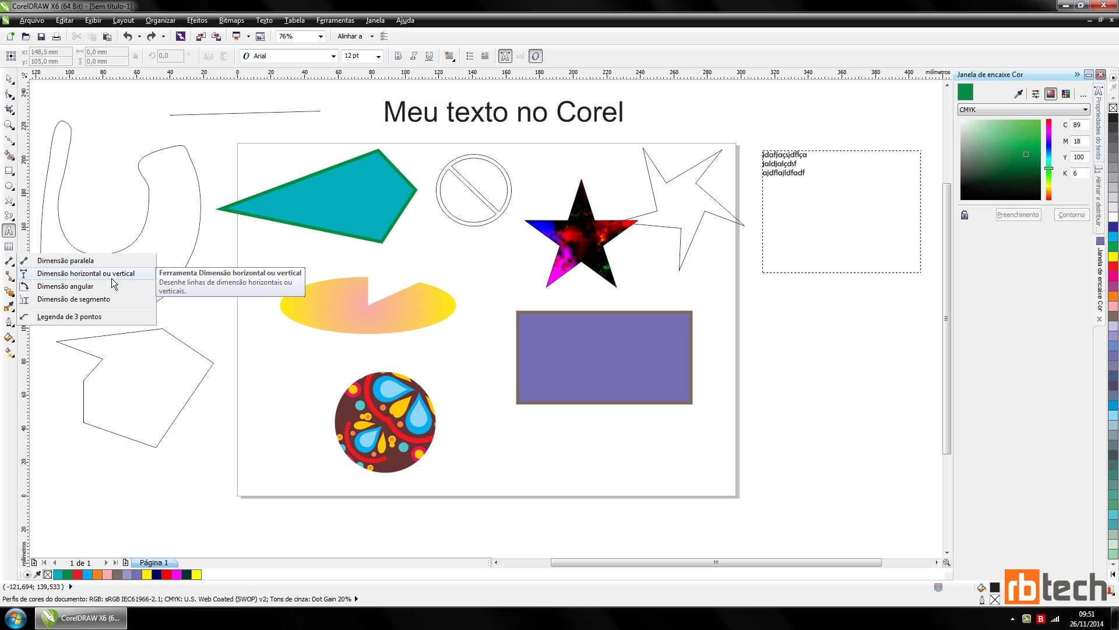
click(112, 277)
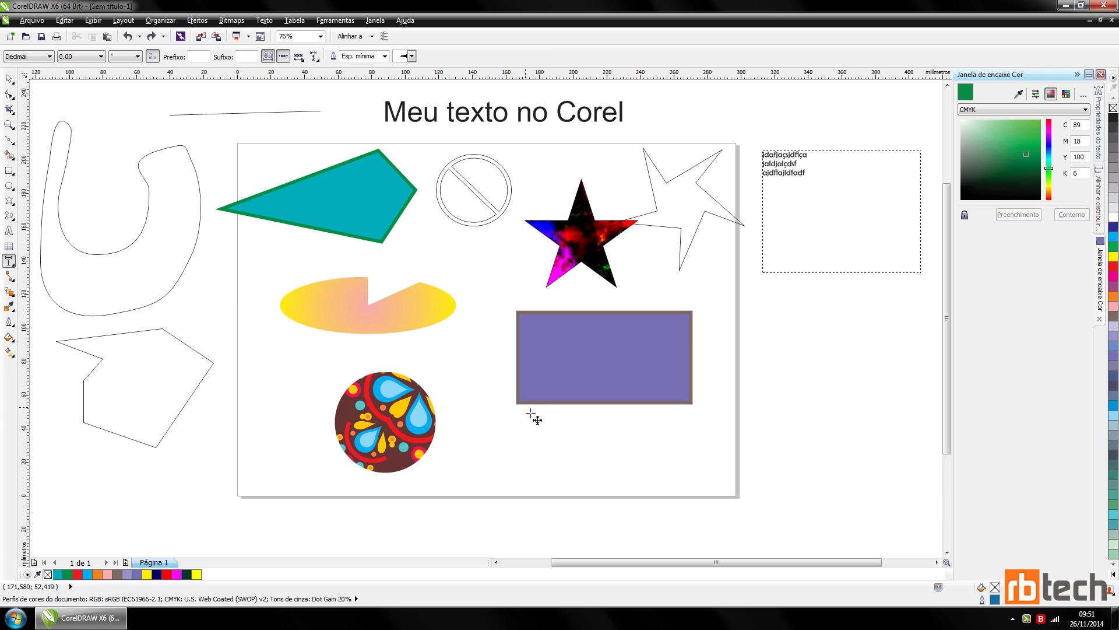
drag(523, 407, 698, 408)
click(600, 432)
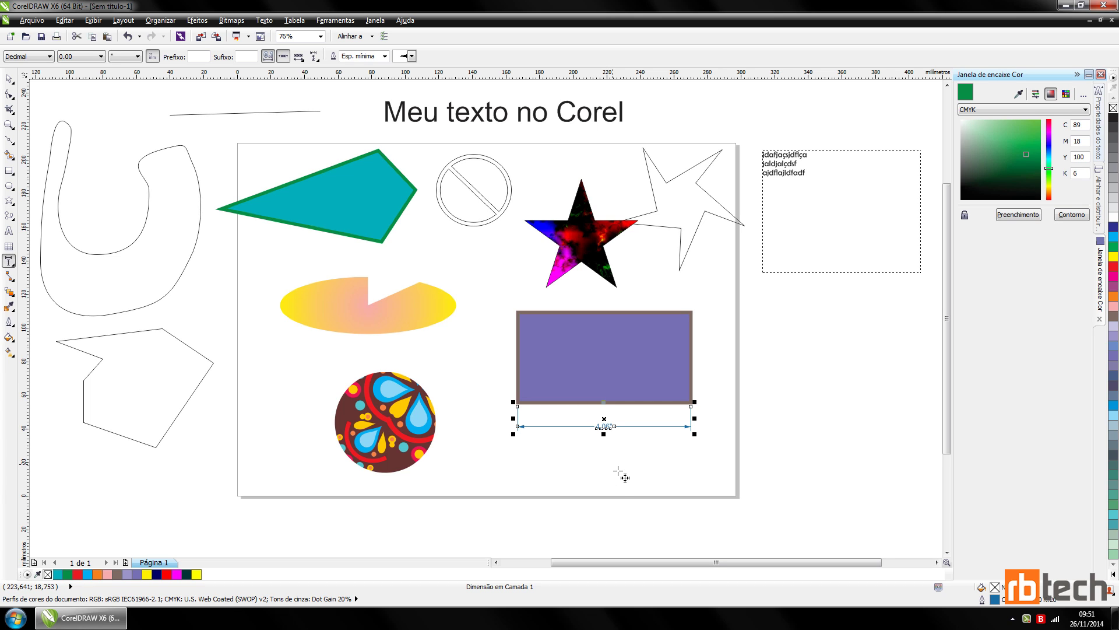
key(Escape)
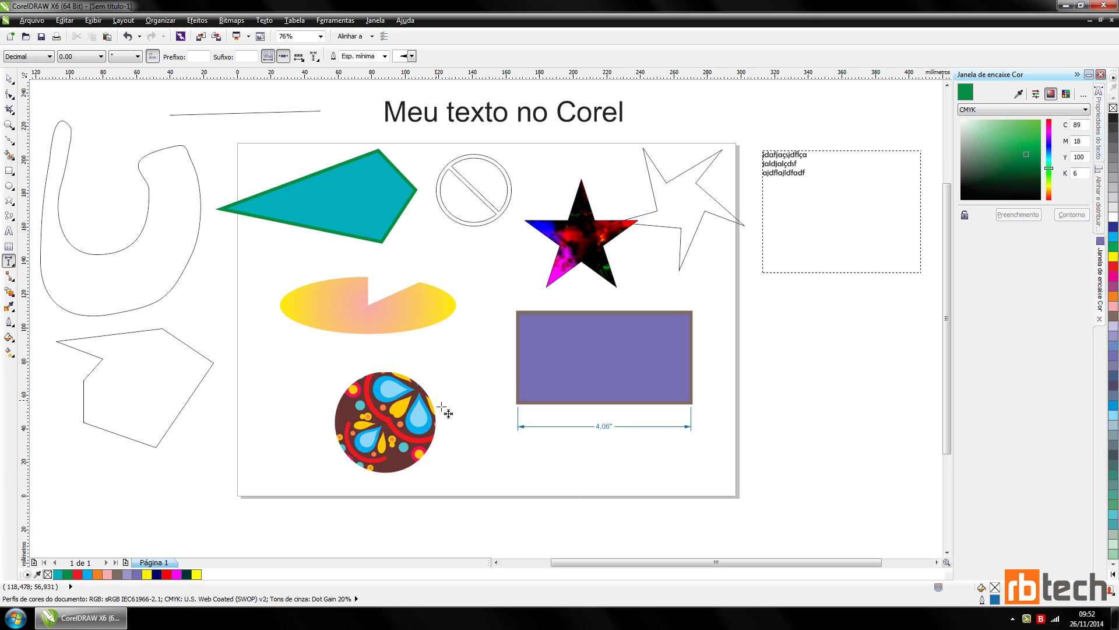
click(14, 285)
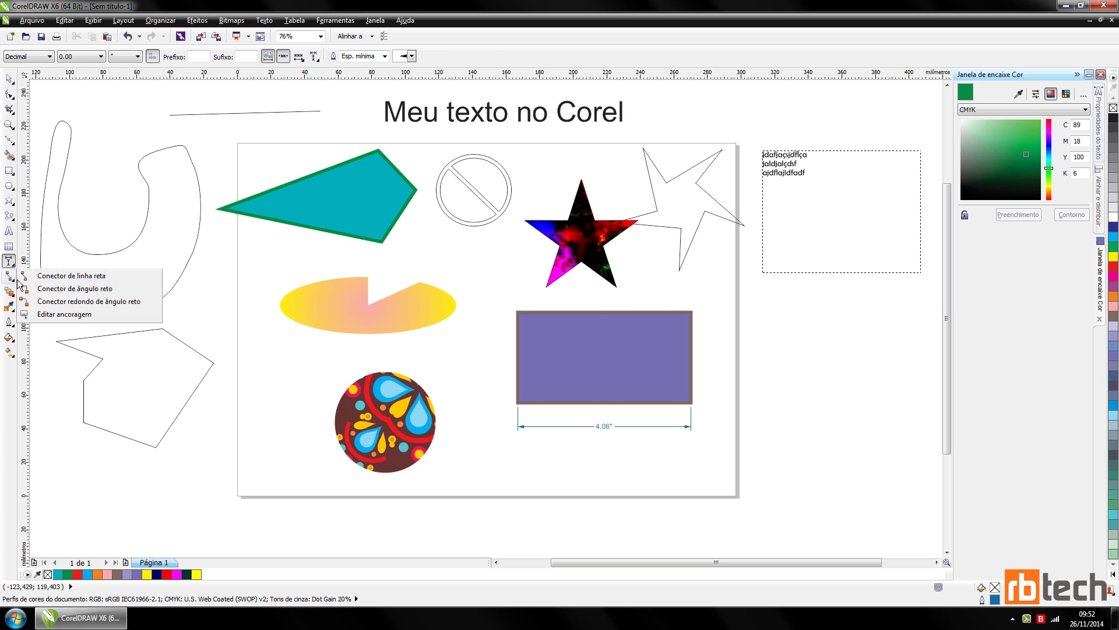
click(18, 283)
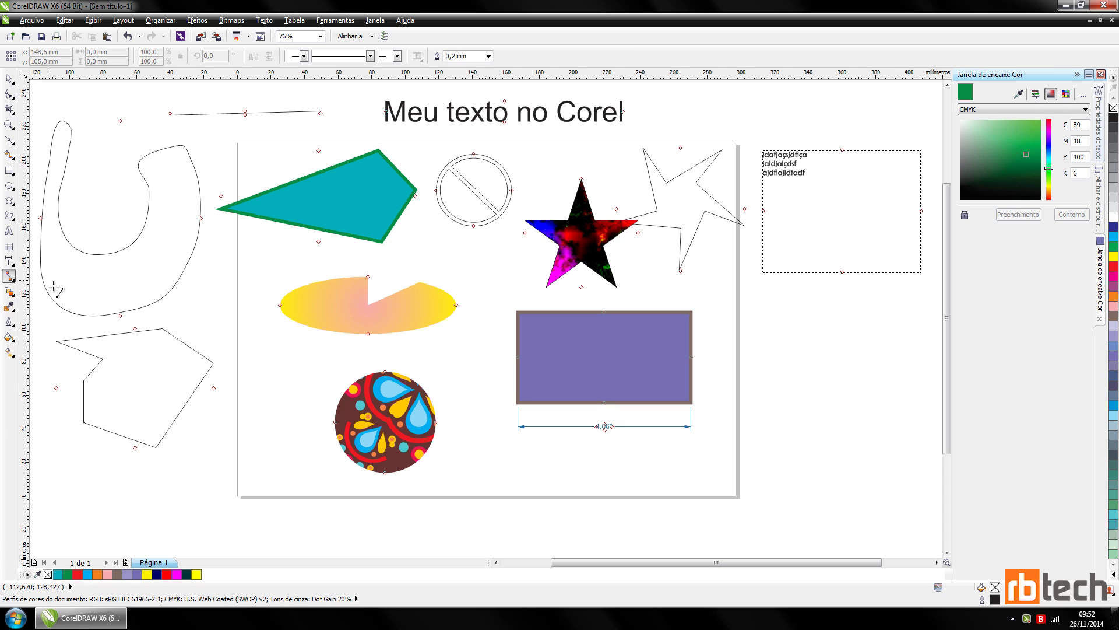
Try a 20-step blend from the purple rectangle to the patterned circle, and undo it.
click(13, 302)
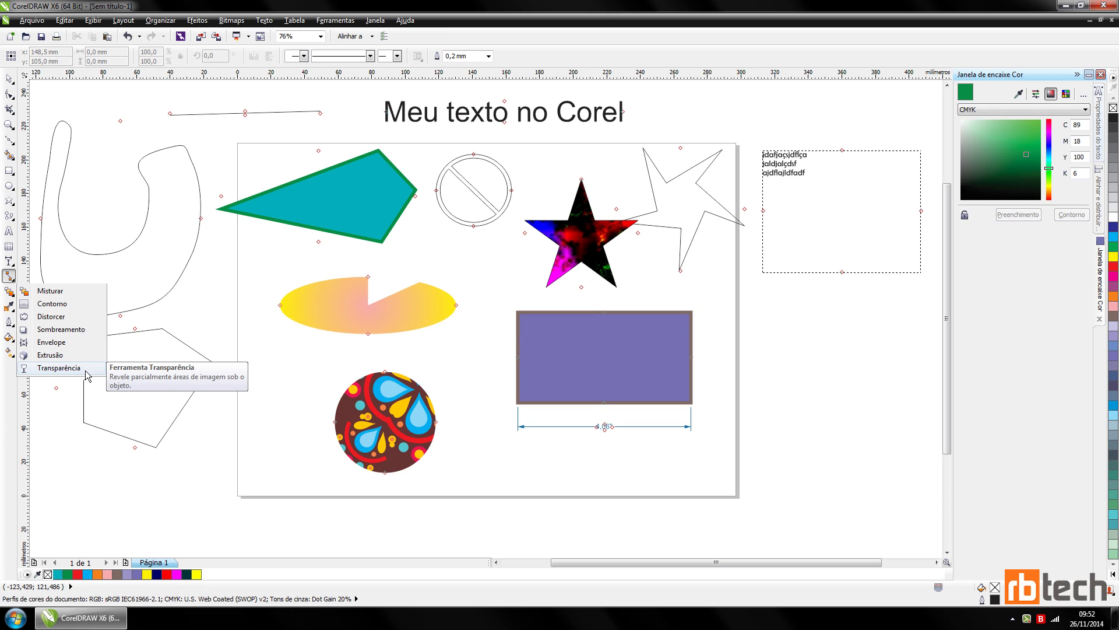
click(76, 291)
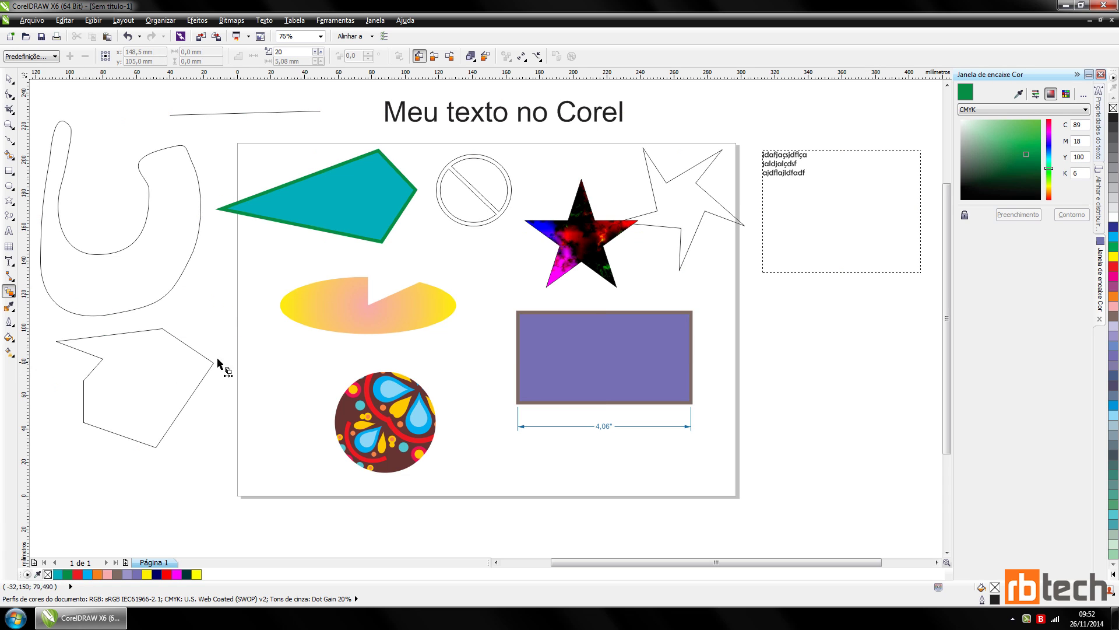
drag(603, 356, 397, 417)
drag(397, 420, 397, 420)
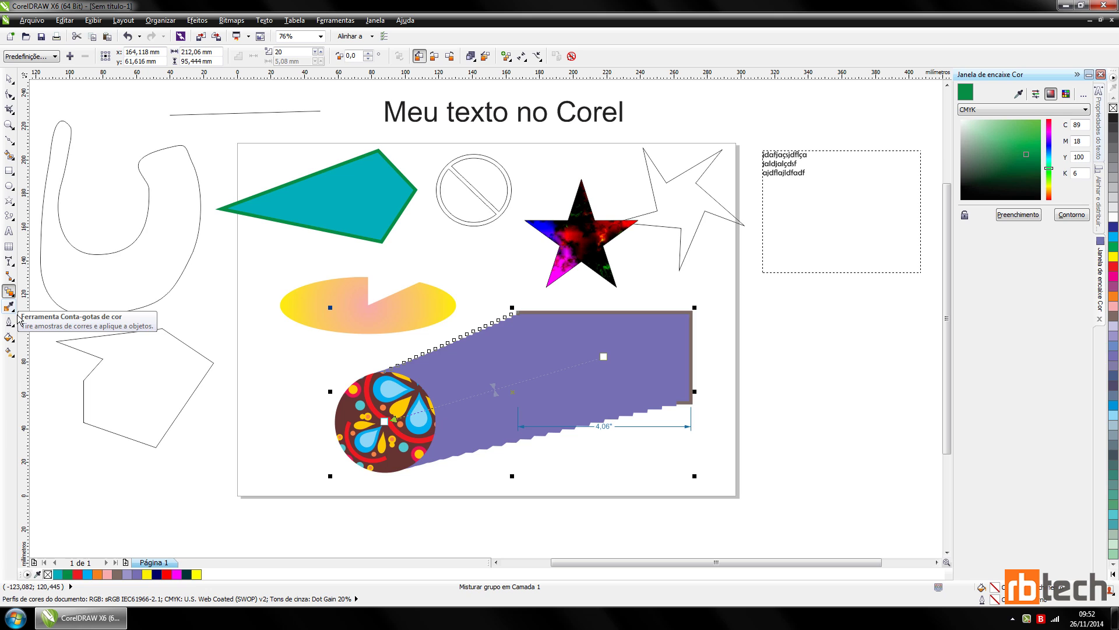
key(ctrl+z)
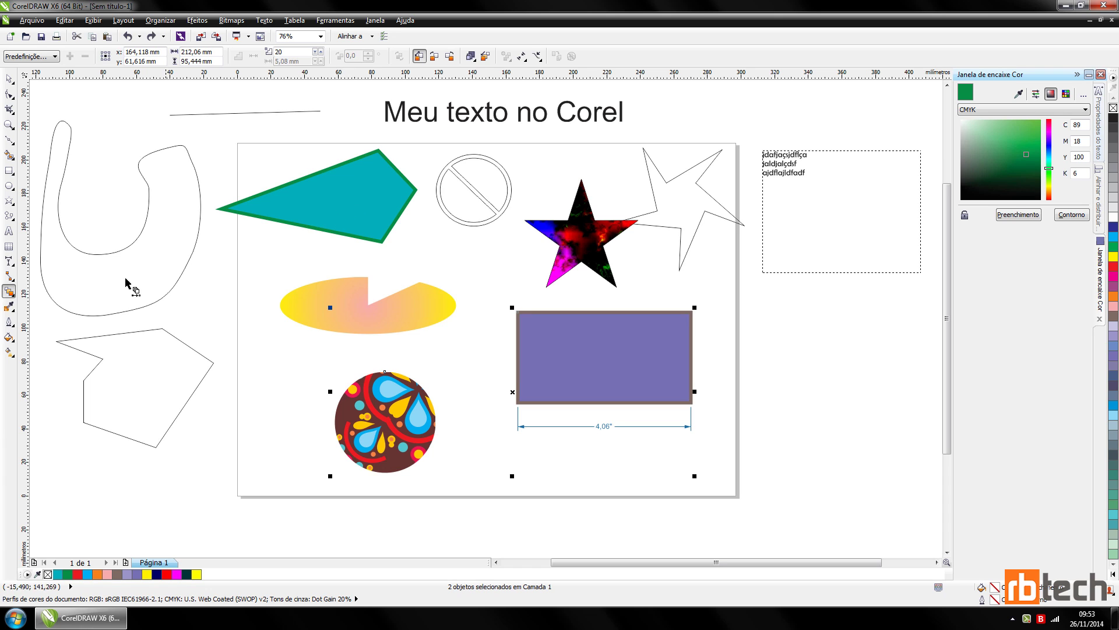
Sample the red from the nebula-filled star with the color eyedropper and fill the irregular polygon beside the page with it.
click(17, 316)
click(17, 316)
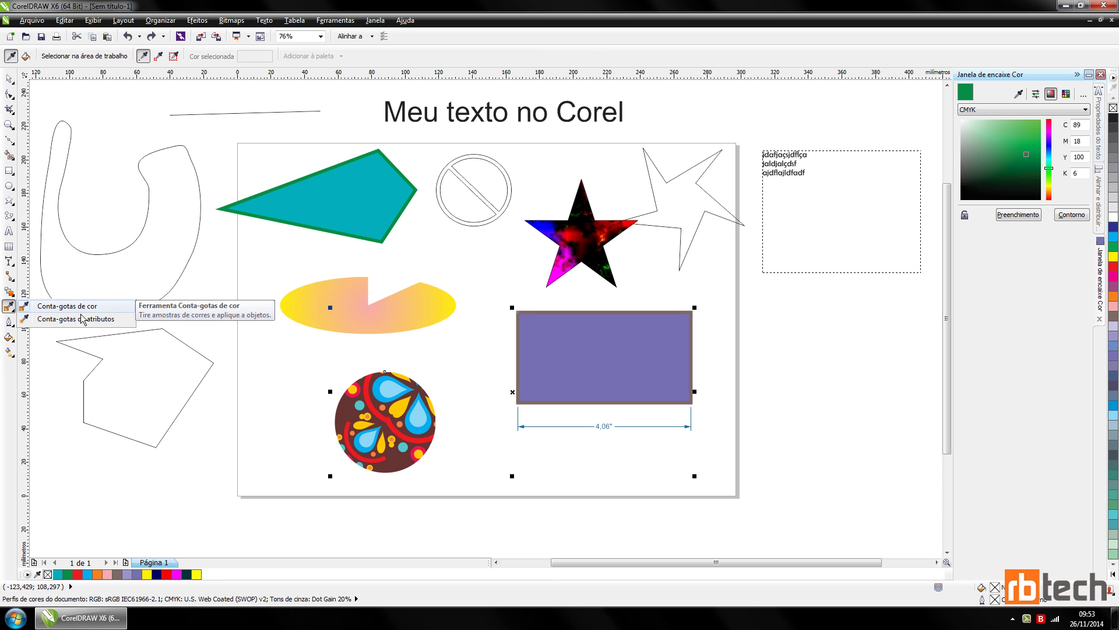
click(64, 306)
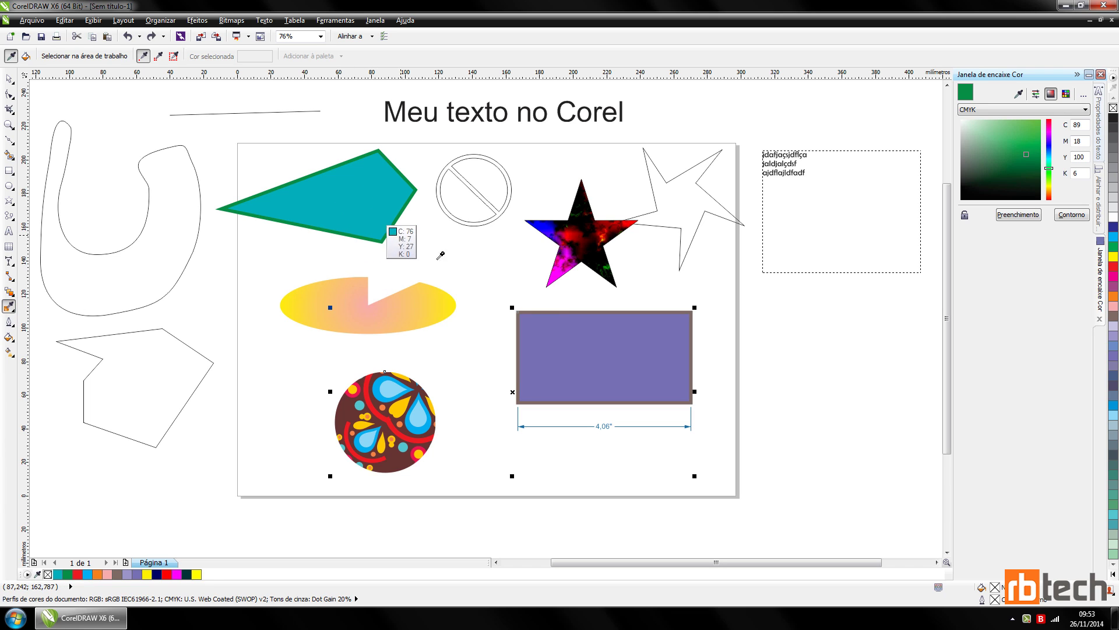
click(572, 239)
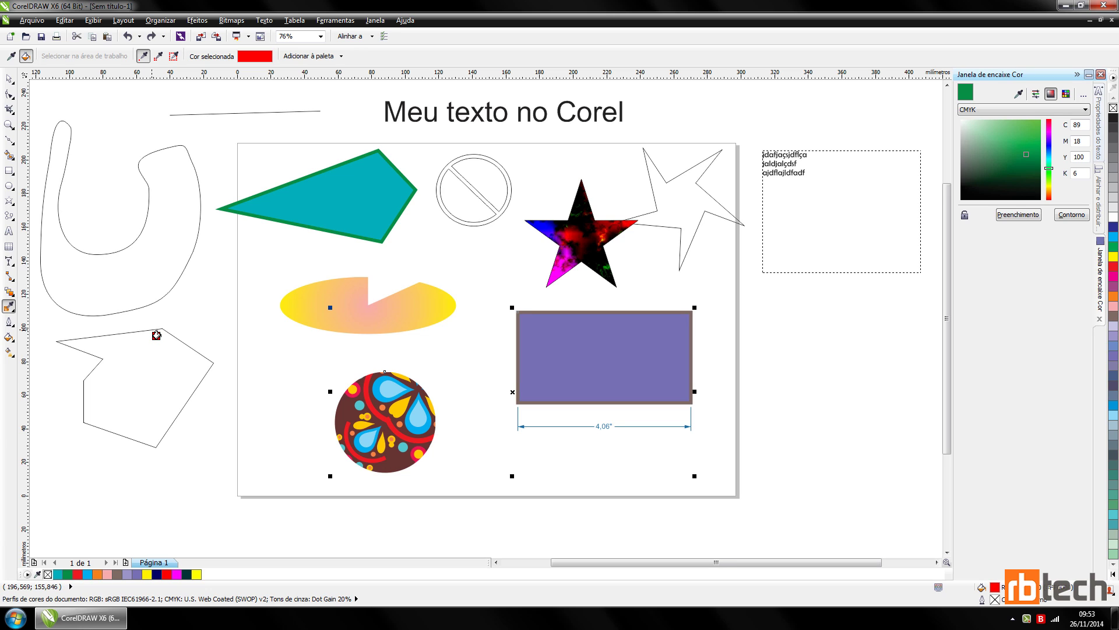
click(147, 380)
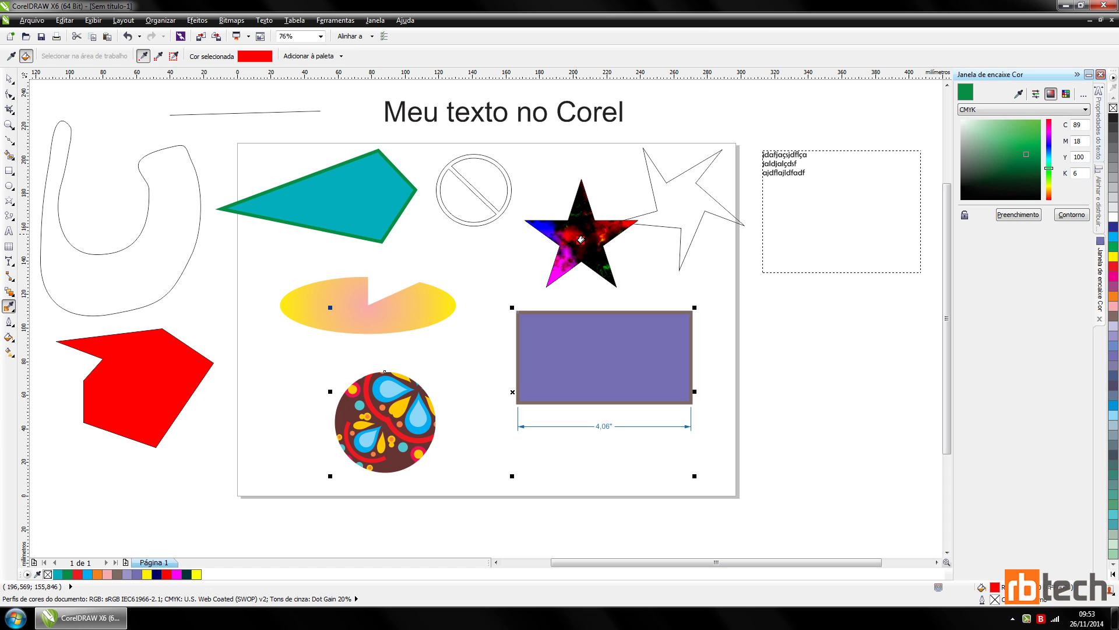
click(9, 322)
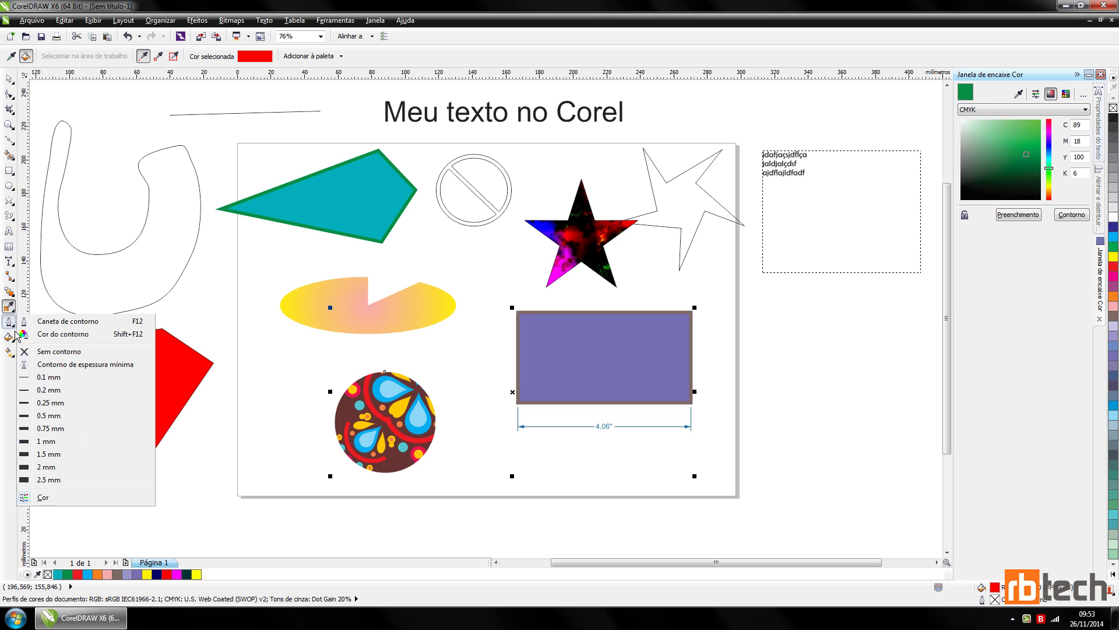
click(13, 312)
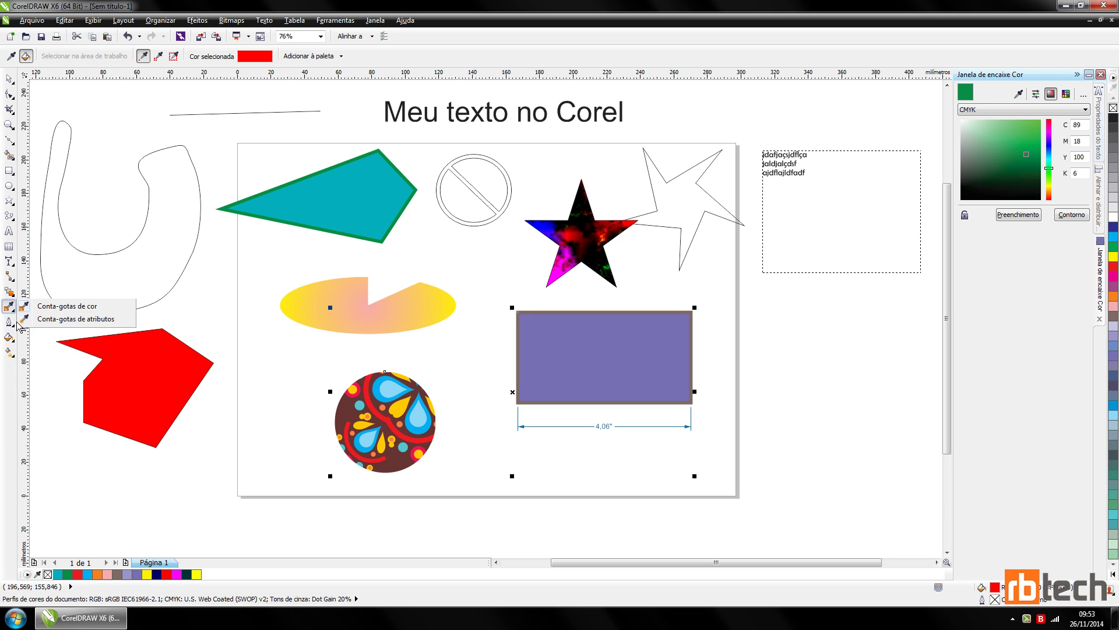
click(19, 327)
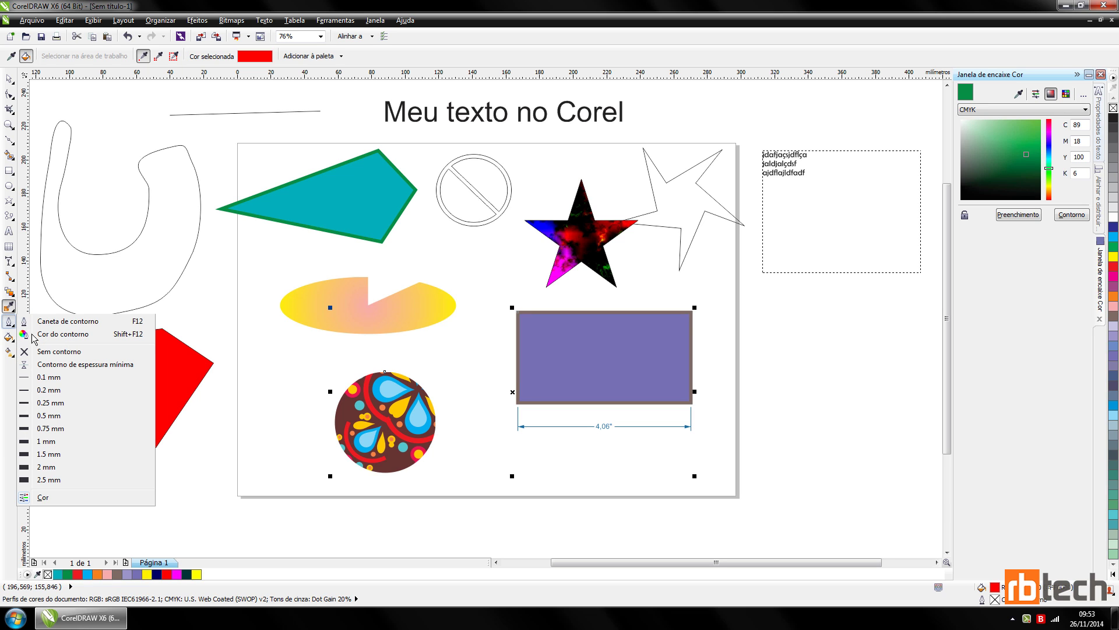
click(16, 330)
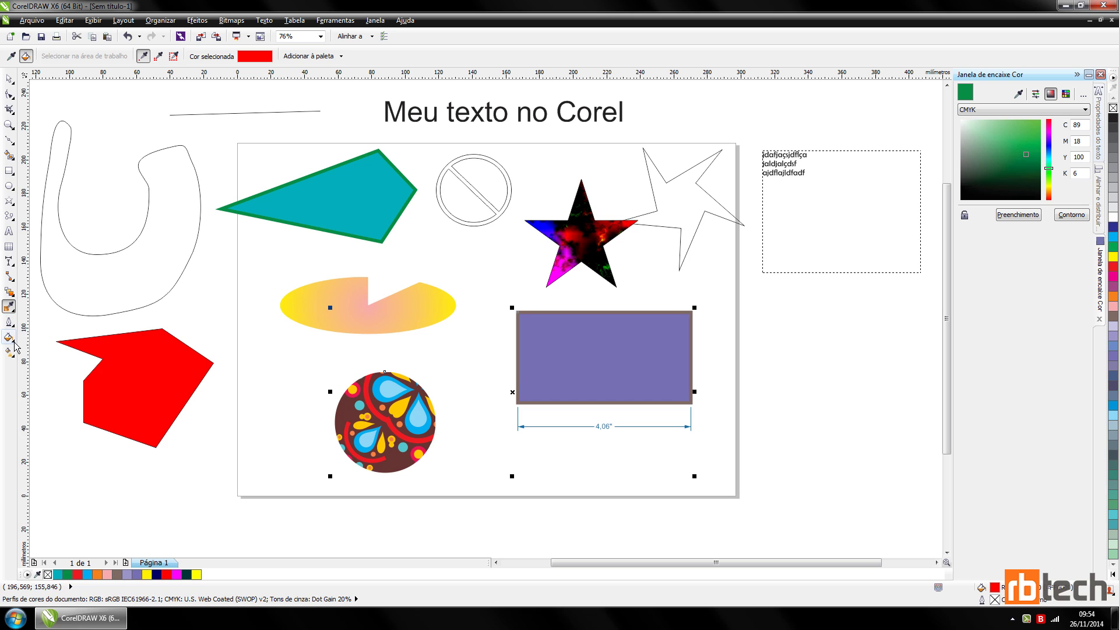
click(15, 342)
click(17, 346)
Try a green teardrop full-color pattern as interactive fill on the selected circle and purple rectangle, undo it, and deselect everything.
click(16, 362)
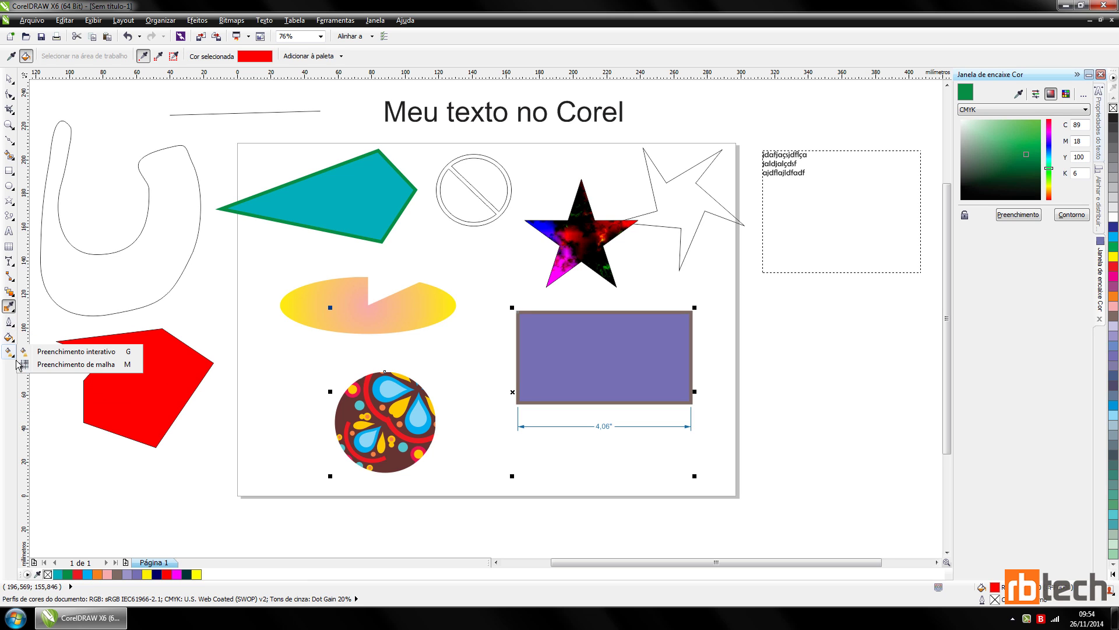
click(70, 351)
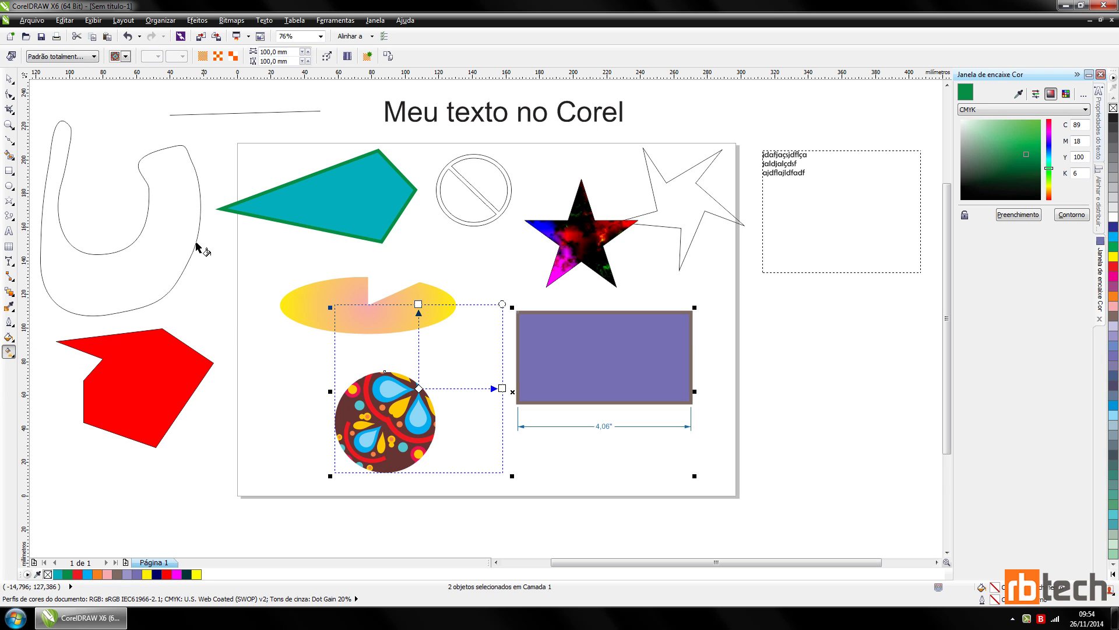
click(92, 60)
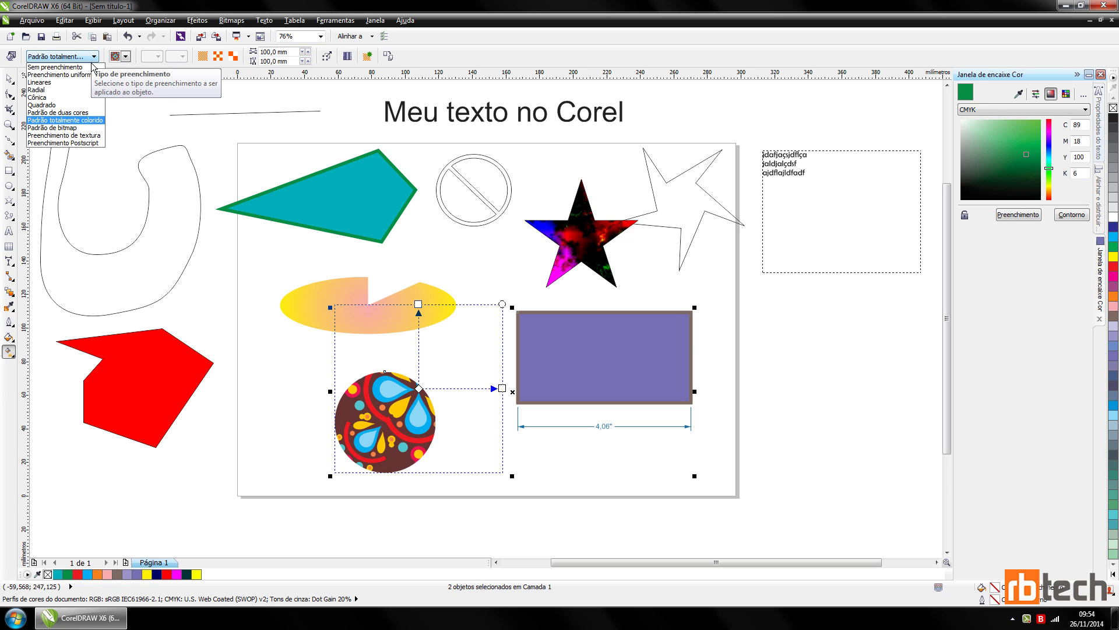
click(111, 65)
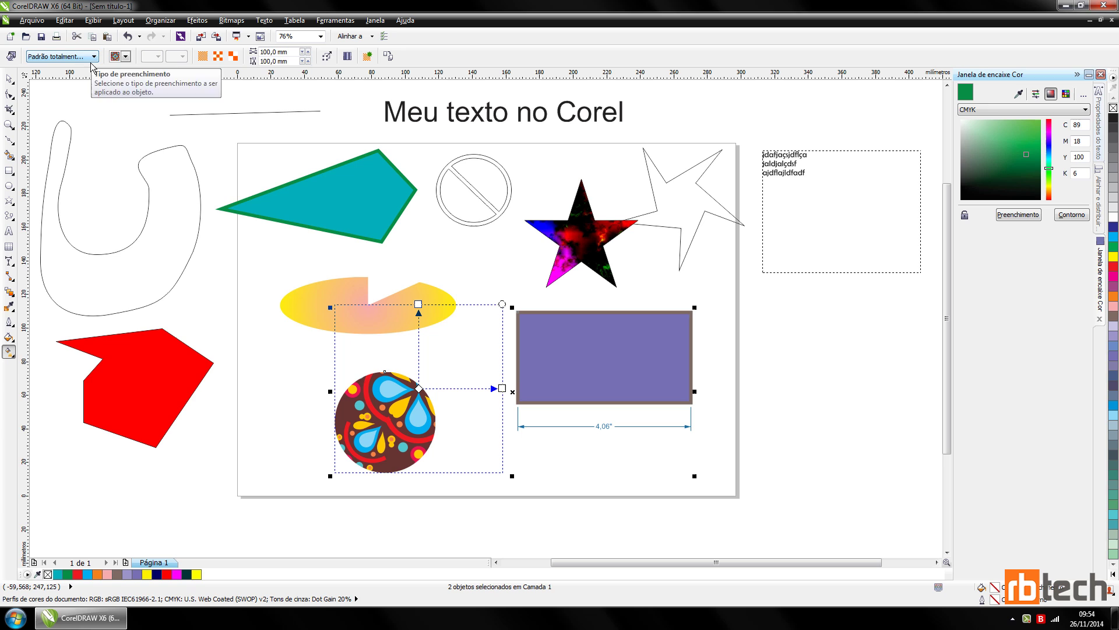
click(125, 57)
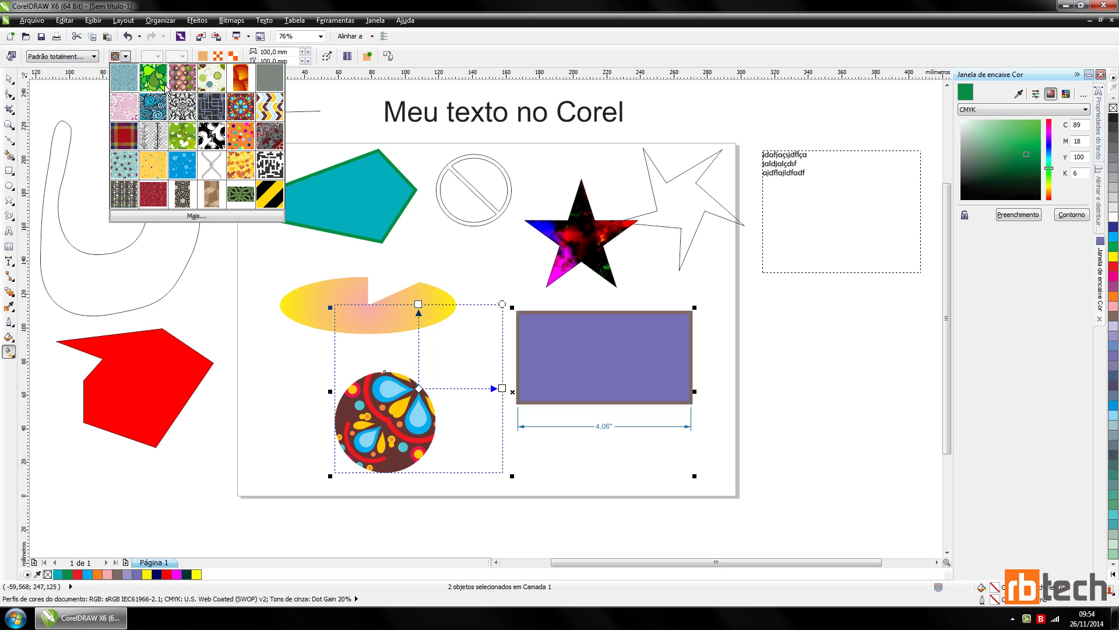
click(153, 78)
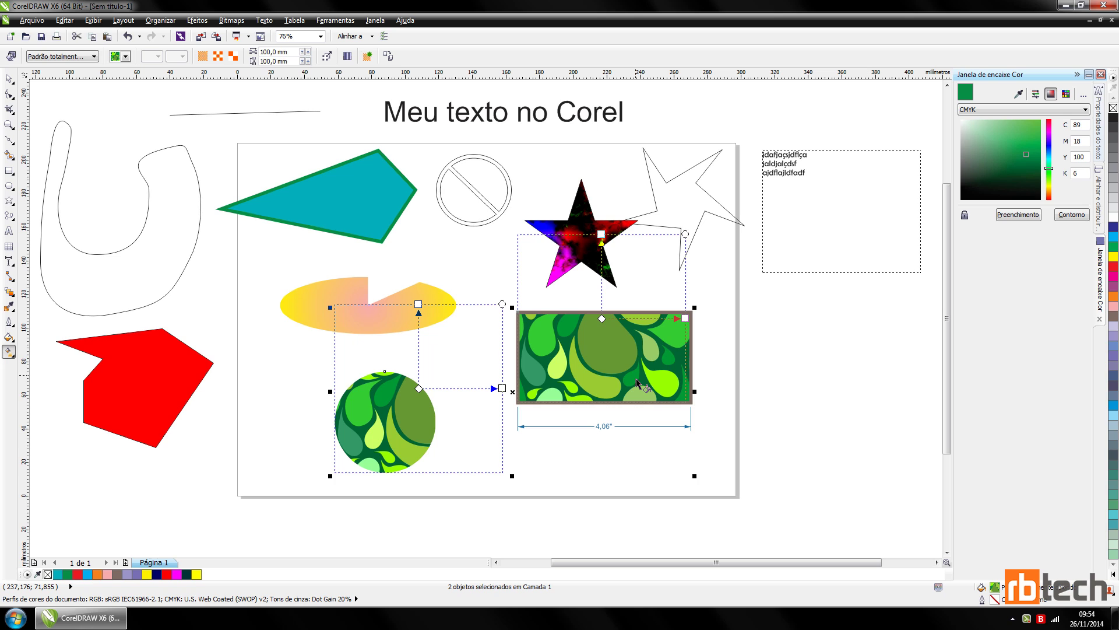
key(ctrl+z)
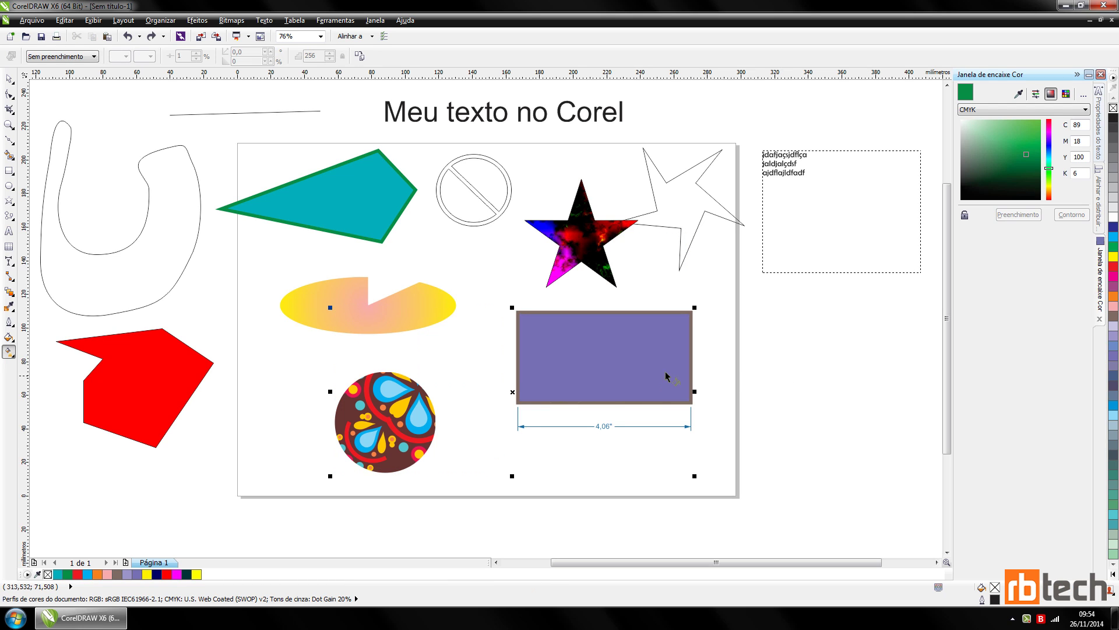
click(9, 77)
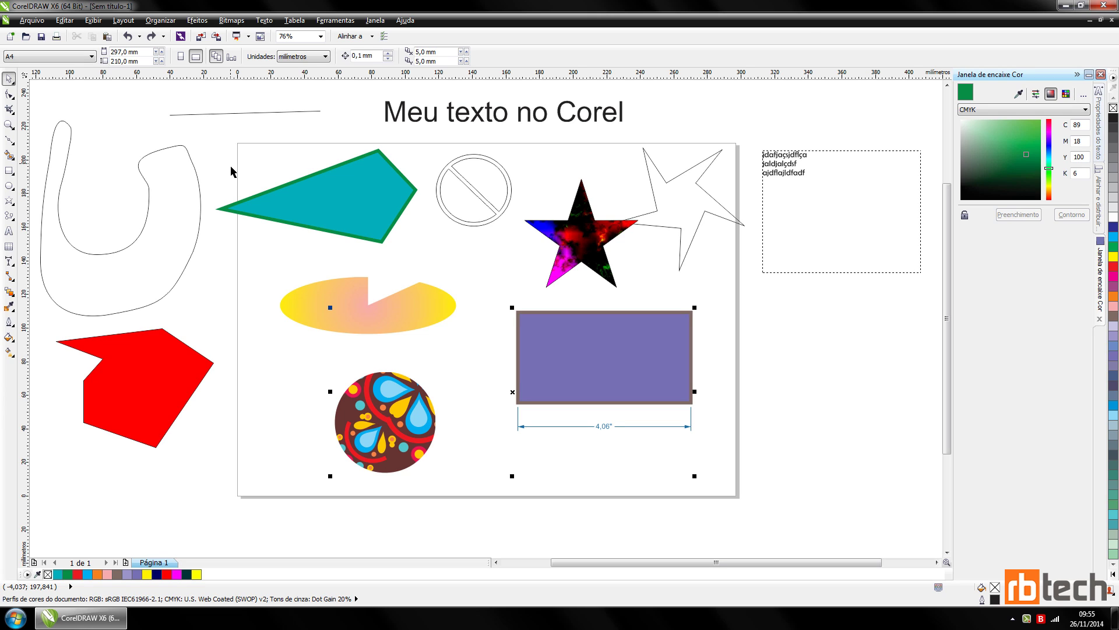
click(462, 361)
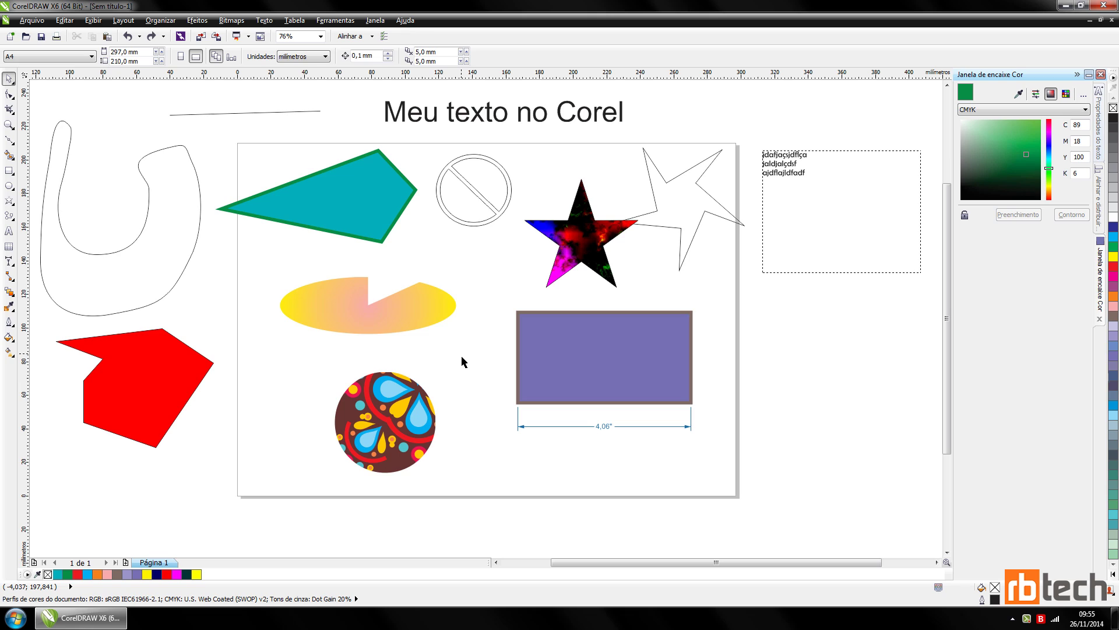